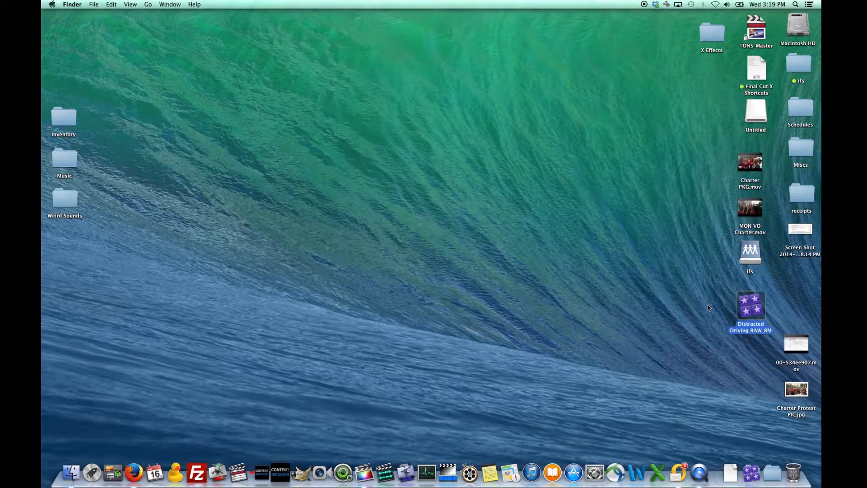
- Open the Distracted Driving RAW_RM library from the desktop in Final Cut Pro
left_click(710, 308)
left_click(760, 308)
double_click(758, 310)
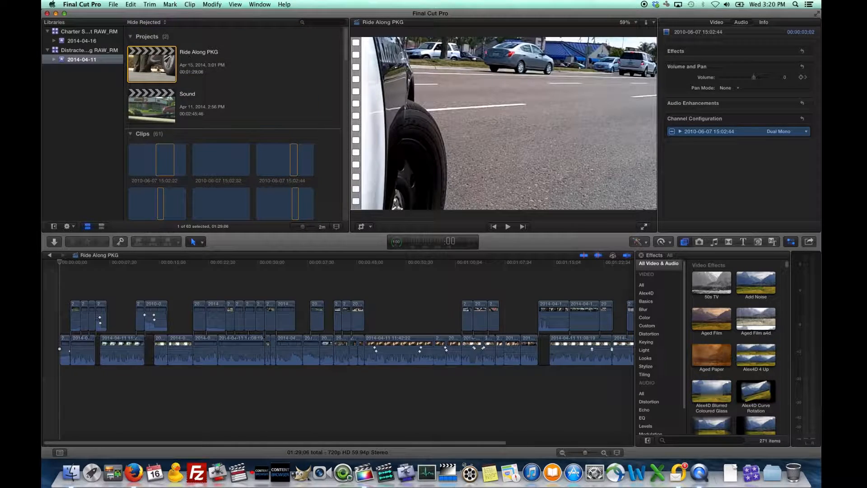
- Minimize Final Cut Pro and inspect the Distracted Driving RAW_RM package contents down to the 2014-04-11 event's Original Media folder
left_click(56, 13)
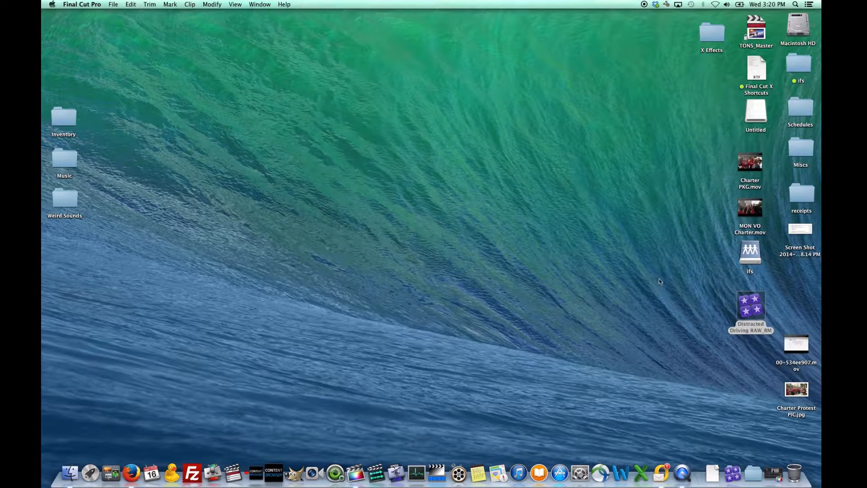
right_click(753, 311)
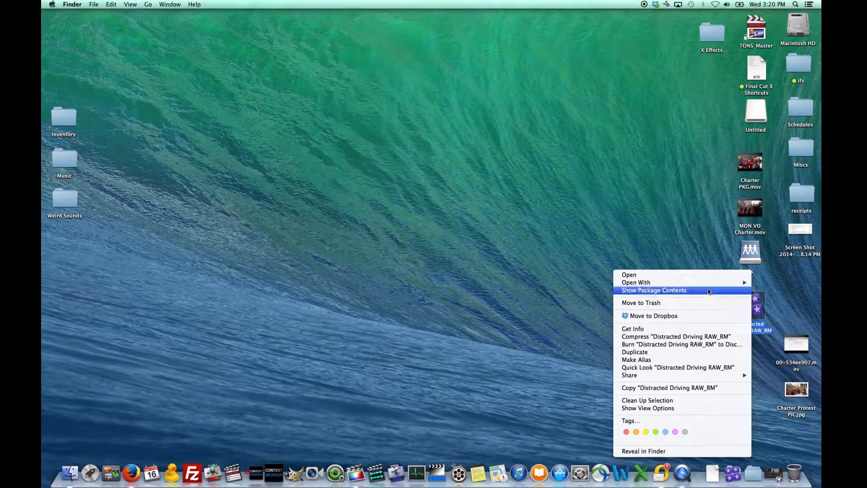
left_click(684, 290)
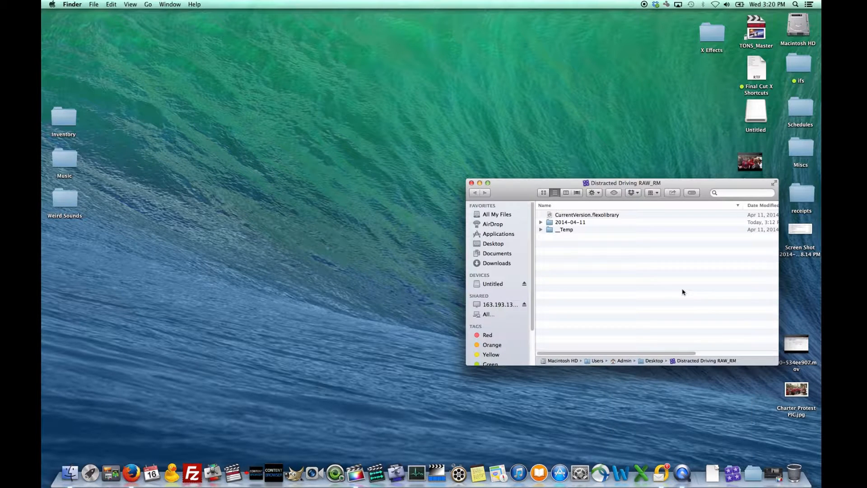
double_click(571, 222)
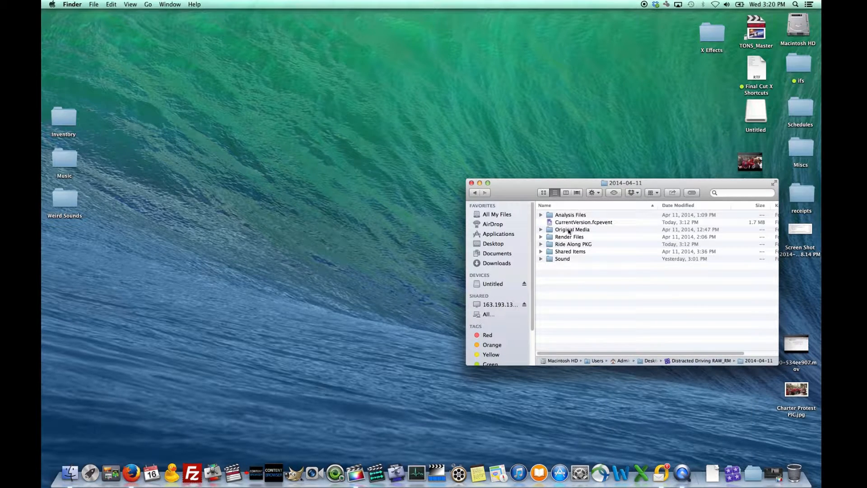
double_click(564, 230)
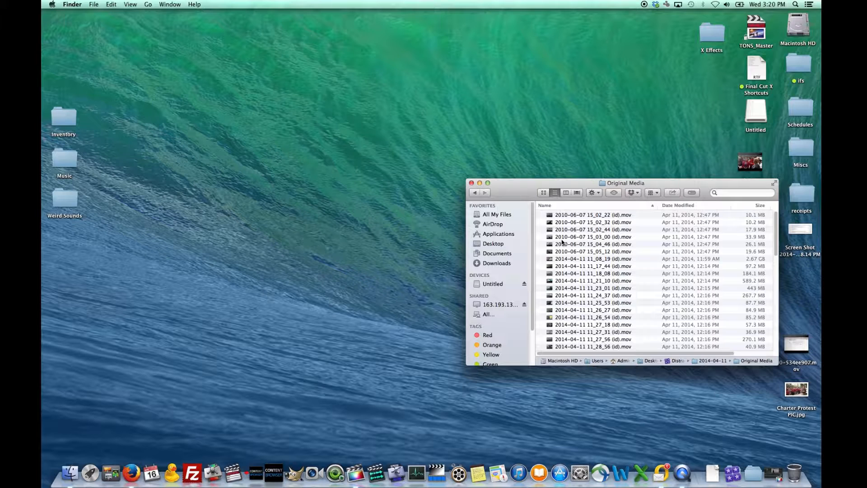
left_click(475, 193)
left_click(471, 184)
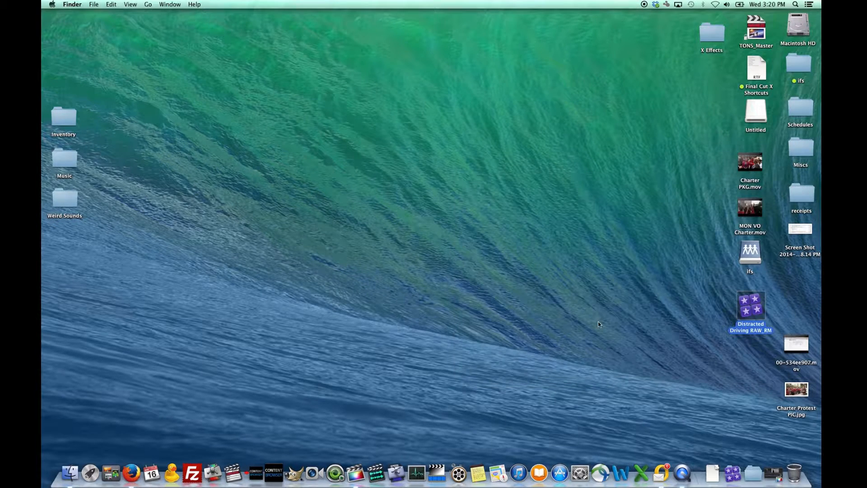
- Return to Final Cut Pro through the Distracted Driving RAW_RM library and select the Charter Schools Protest RAW_RM library
left_click(688, 311)
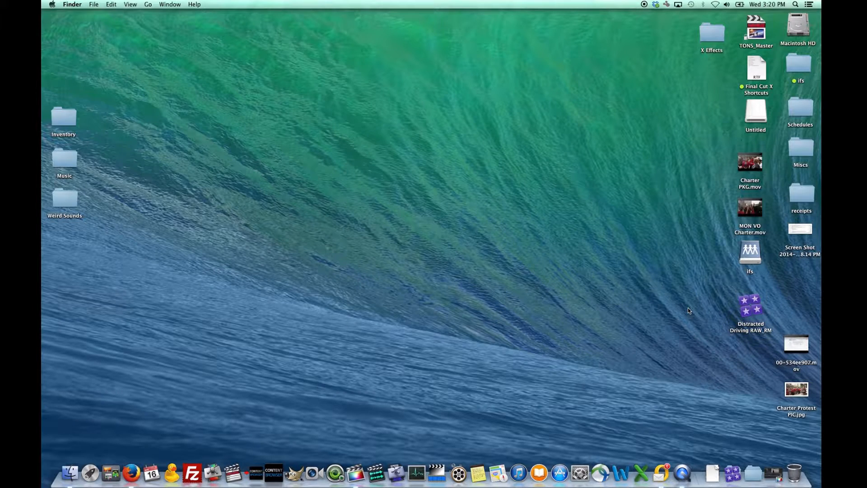
double_click(735, 305)
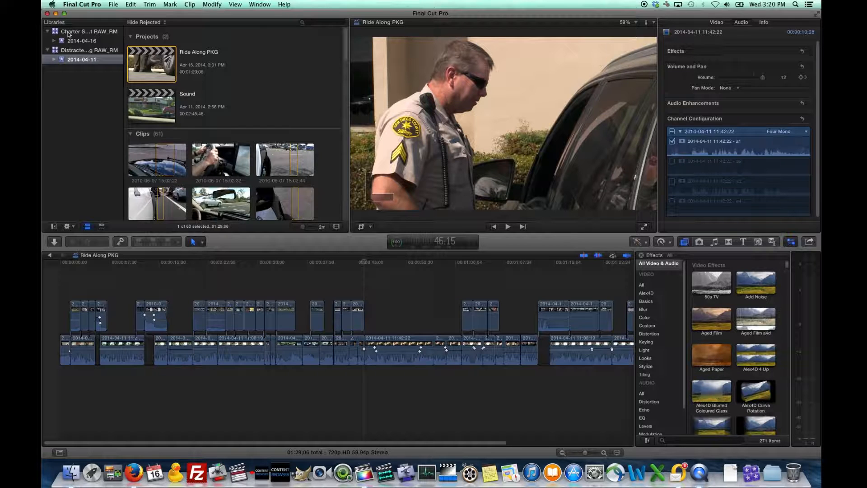
left_click(69, 32)
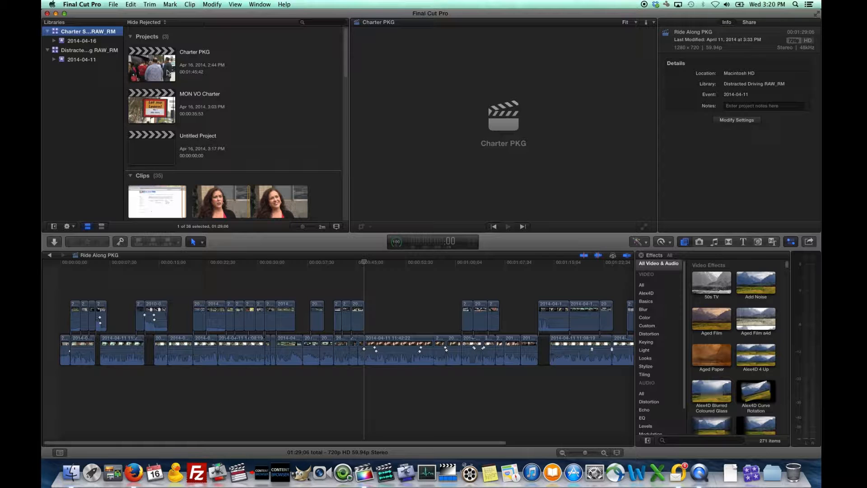
left_click(113, 6)
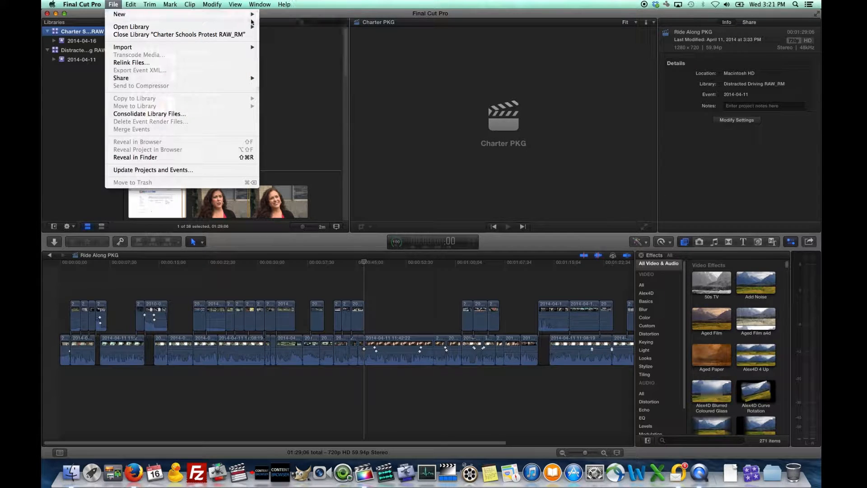
mouse_move(252, 22)
left_click(354, 21)
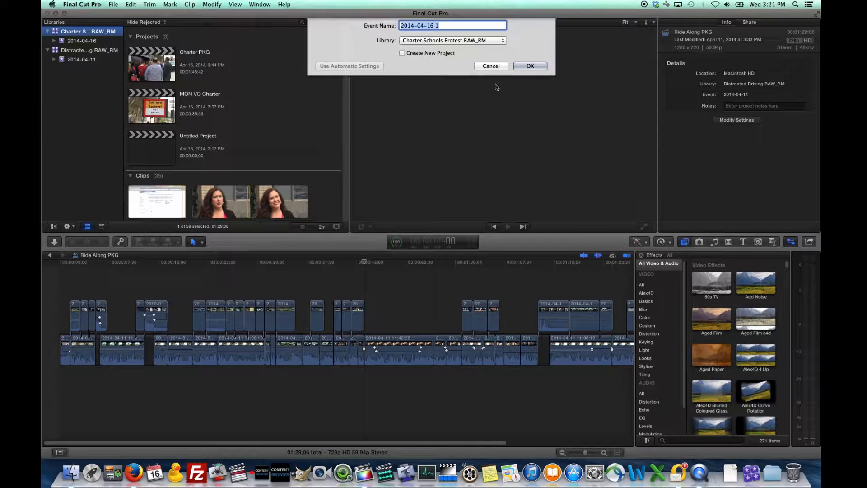
left_click(491, 66)
- Create a new project in the 2014-04-16 event with custom 720p HD, 1280x720, 59.94p video and the default audio and render settings
left_click(113, 5)
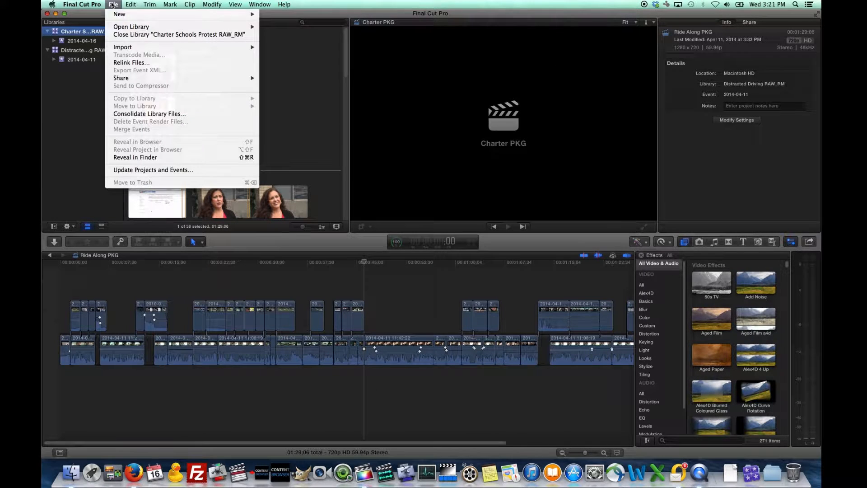
mouse_move(235, 14)
left_click(283, 17)
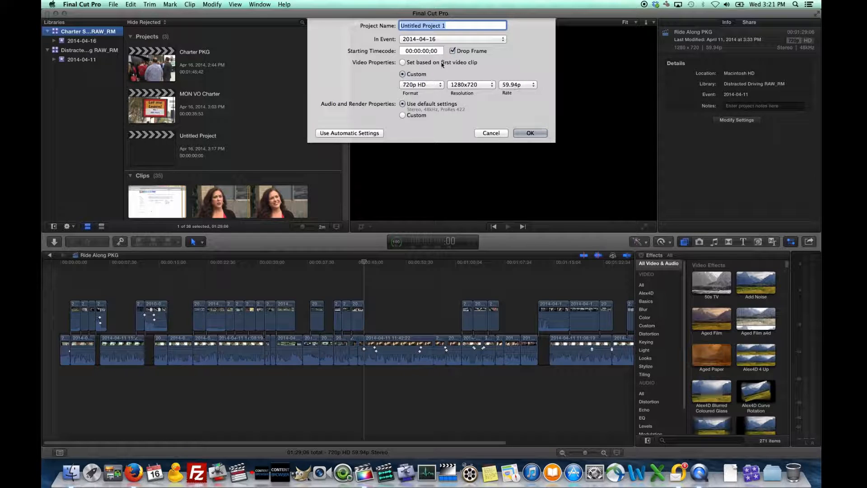
left_click(402, 62)
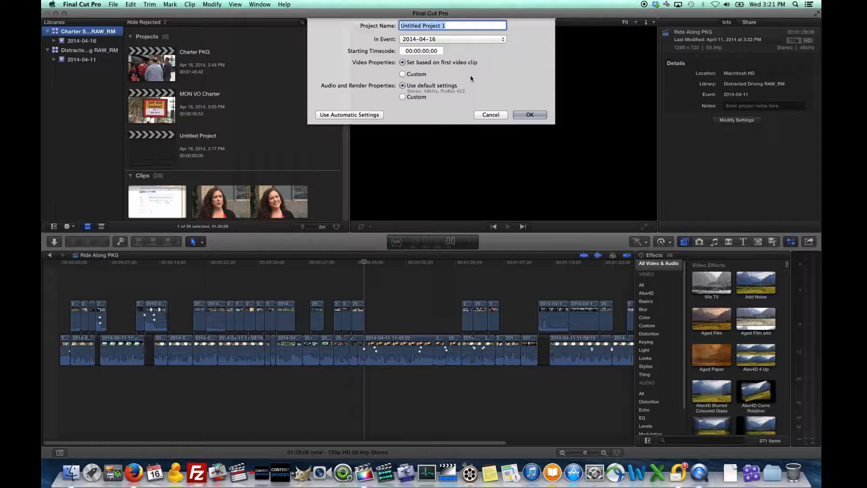
left_click(402, 74)
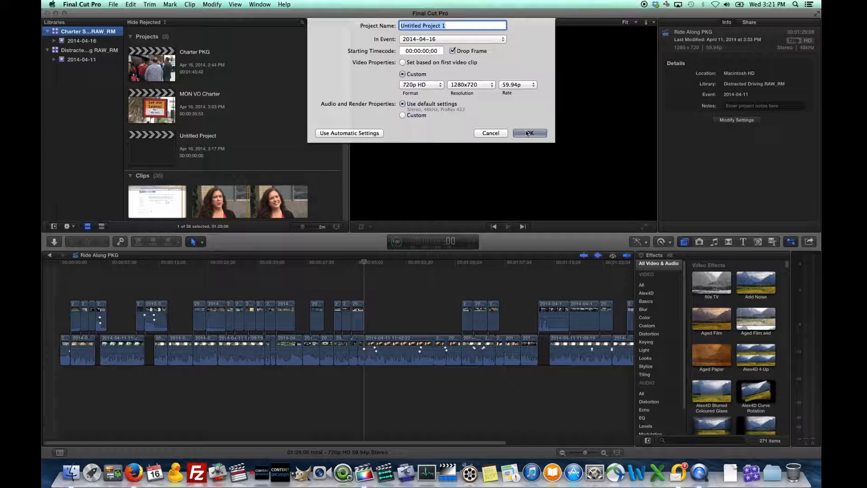
left_click(527, 133)
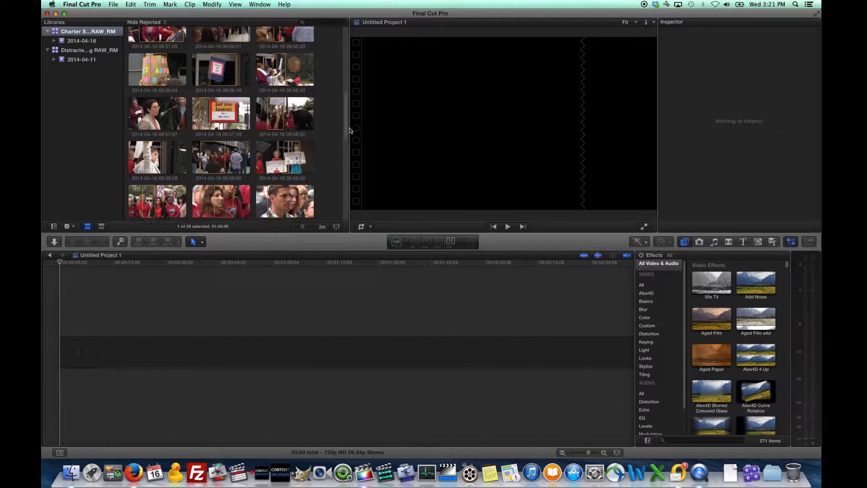
scroll(348, 129, "up", 2)
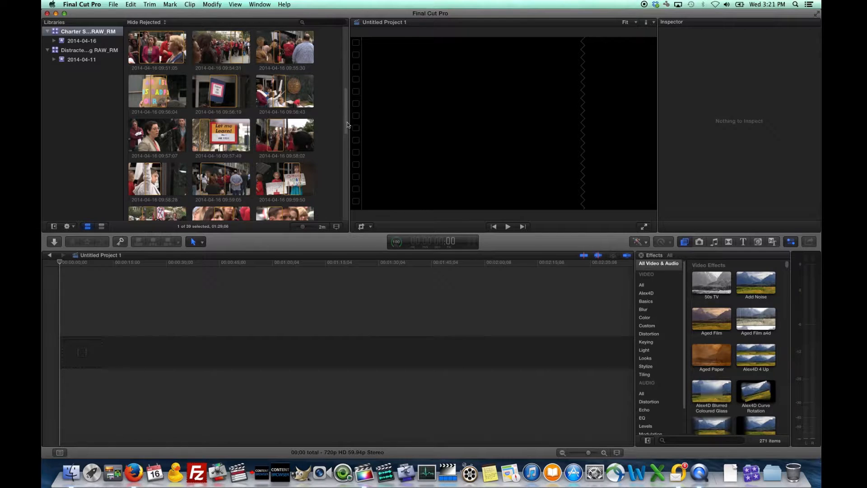
mouse_move(345, 124)
left_mouse_down()
mouse_move(345, 140)
mouse_move(341, 124)
left_mouse_up()
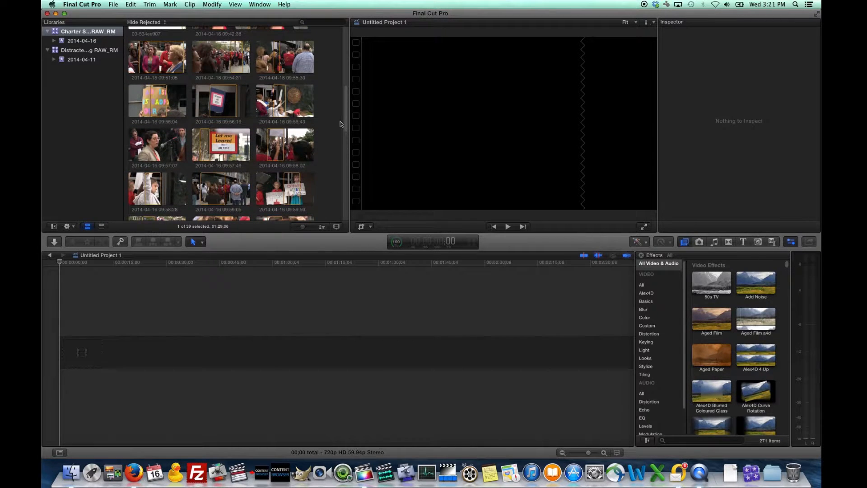
left_click(332, 89)
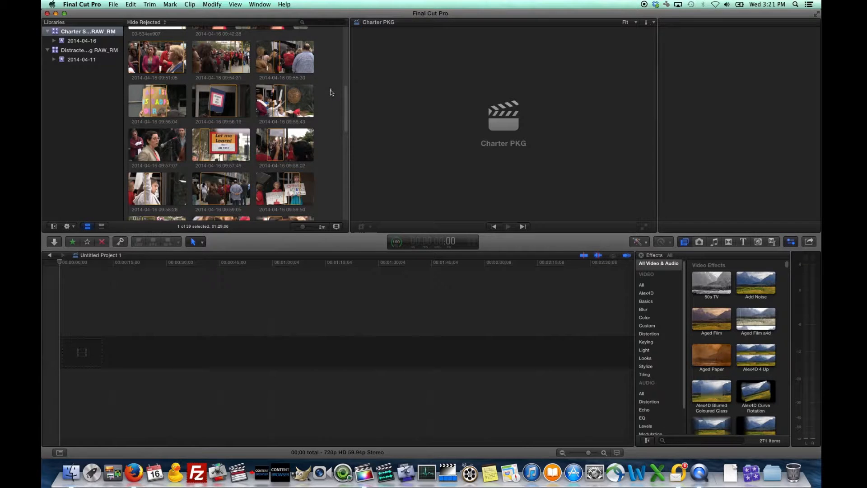
left_click(314, 310)
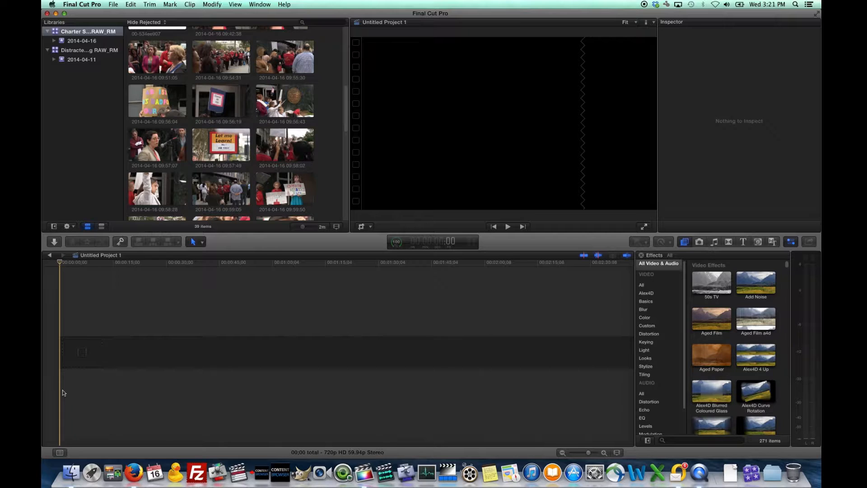
left_click(93, 375)
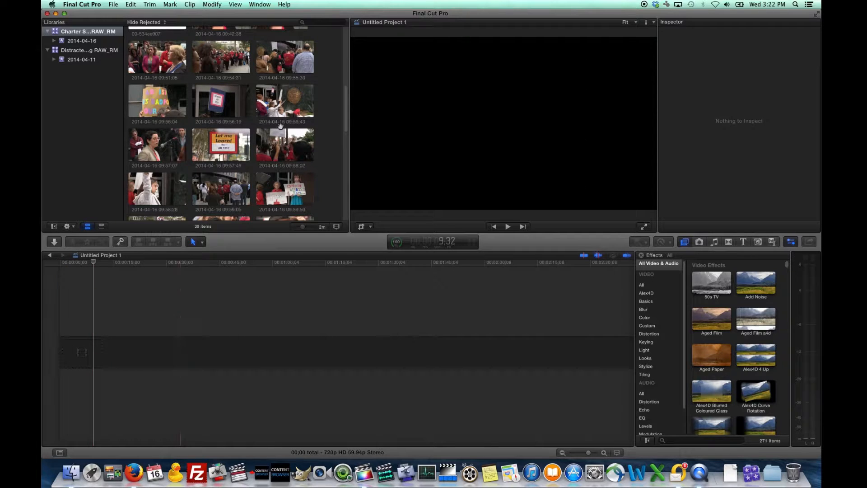
left_click(275, 154)
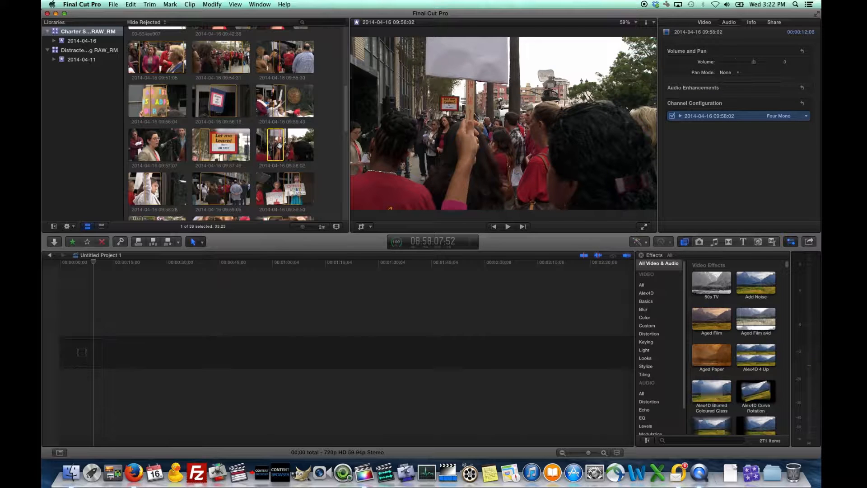
key("e")
left_click(217, 193)
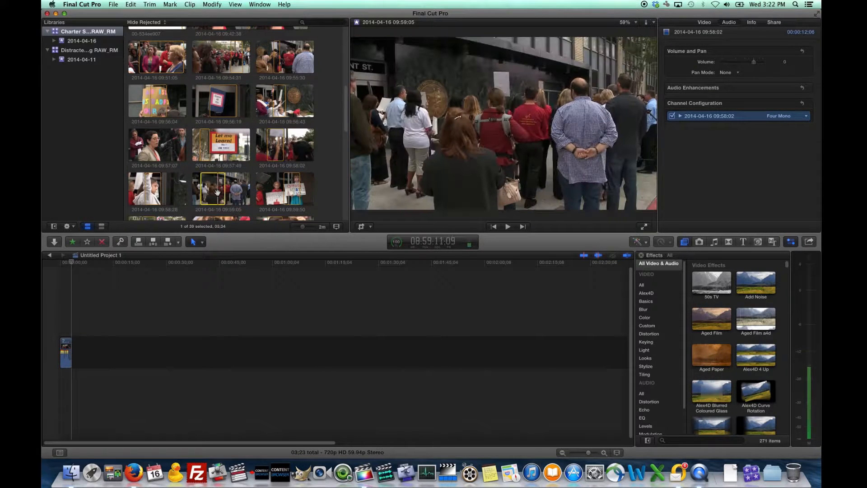
key("e")
left_click(291, 192)
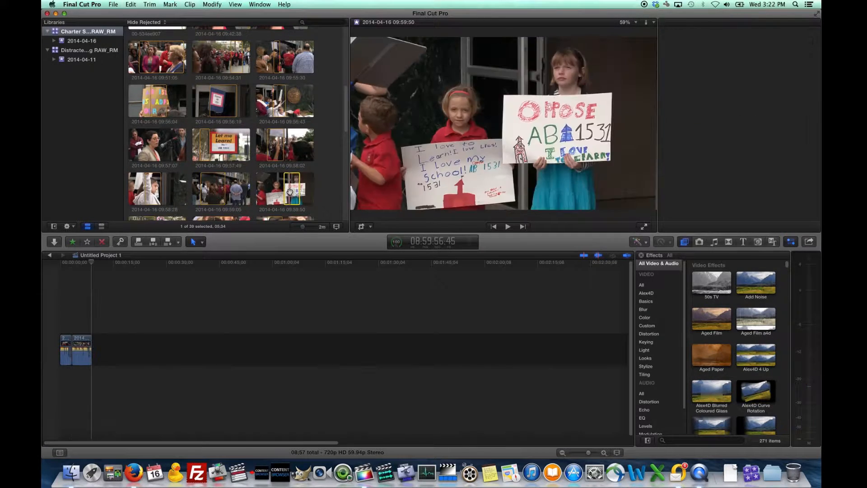
key("e")
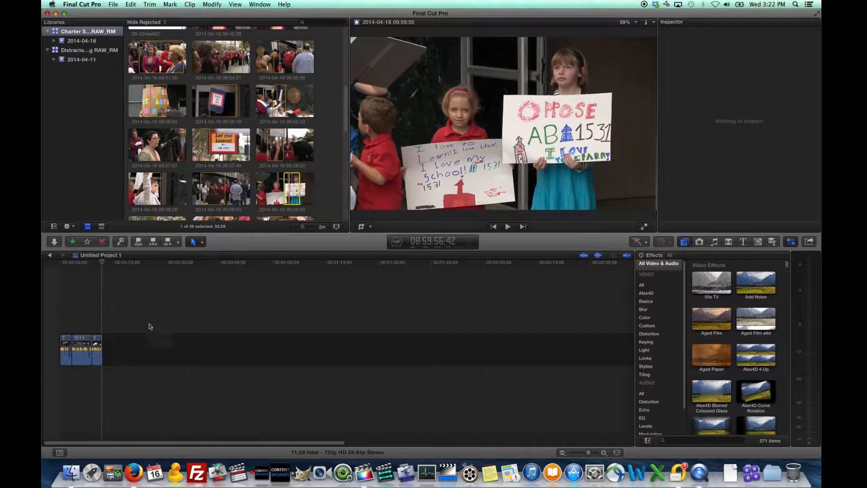
- Show the third timeline clip's audio channels and disable a1, a3 and a4, leaving only a2 enabled
left_click(97, 343)
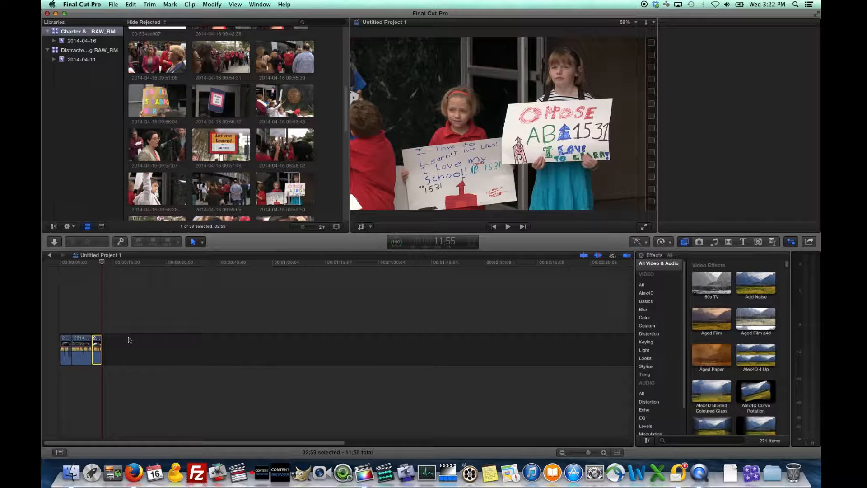
key("super+4")
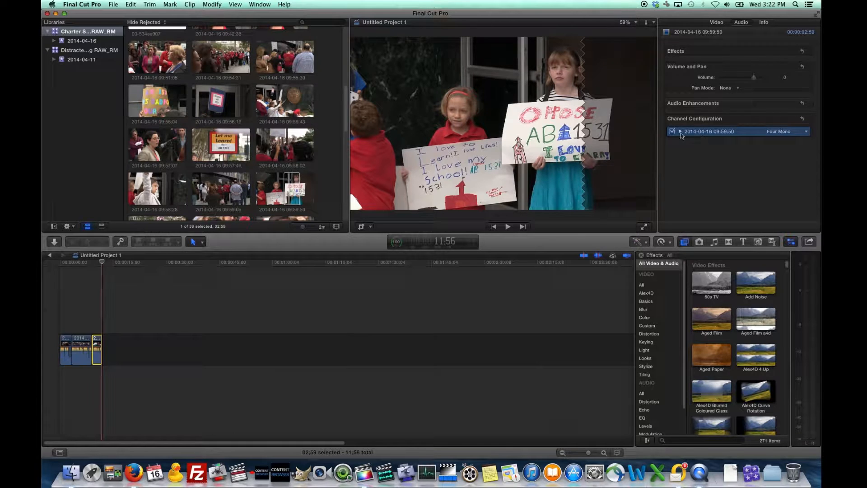
left_click(681, 132)
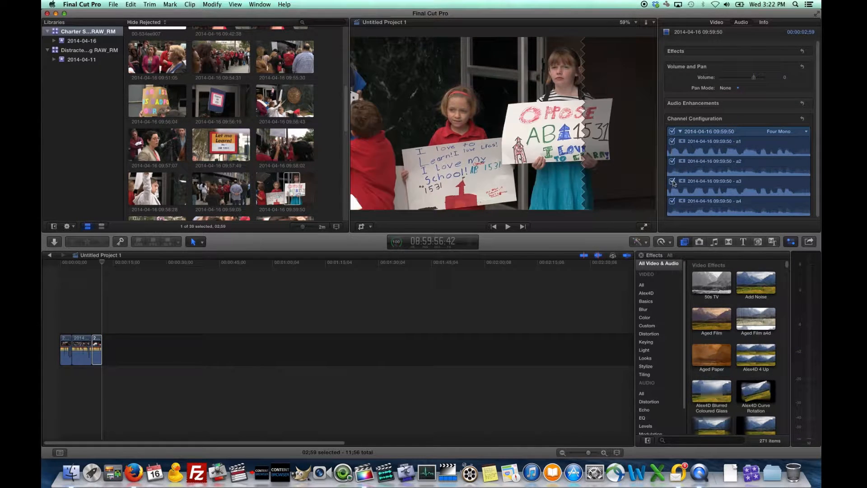
left_click(467, 308)
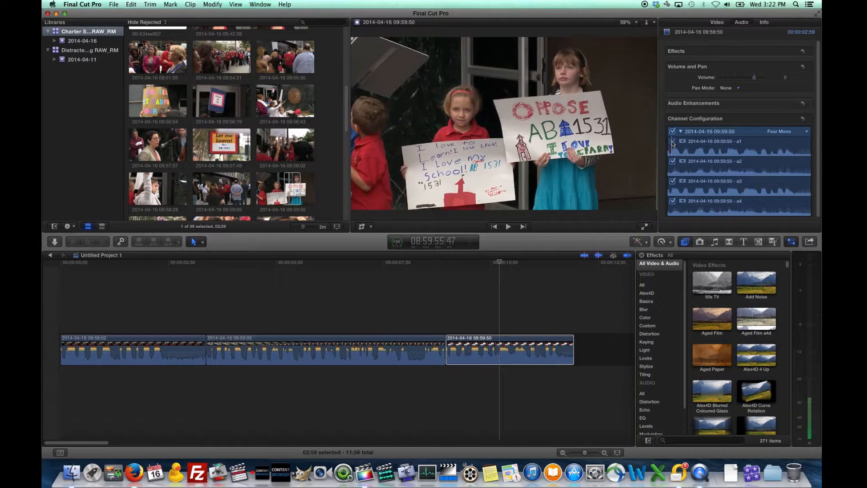
left_click(673, 141)
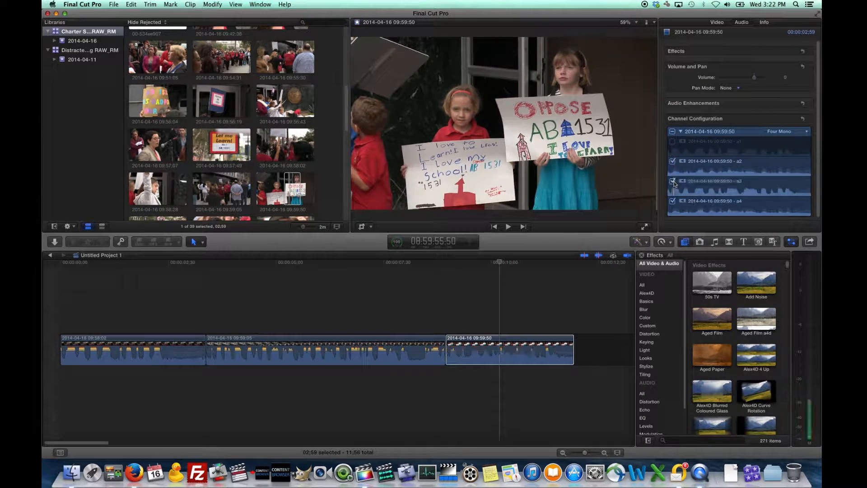
left_click(674, 182)
left_click(673, 201)
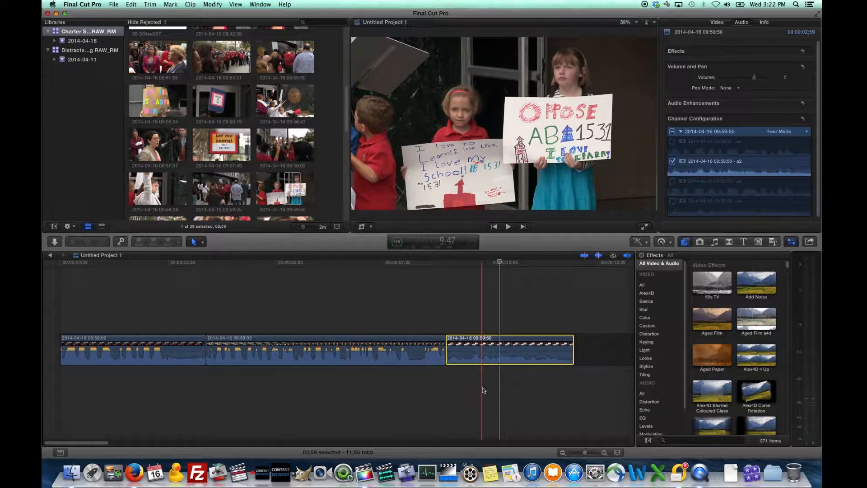
- Expand the third clip's audio and extend its start under the second clip, to an audio length of about 3:35
left_click(480, 365)
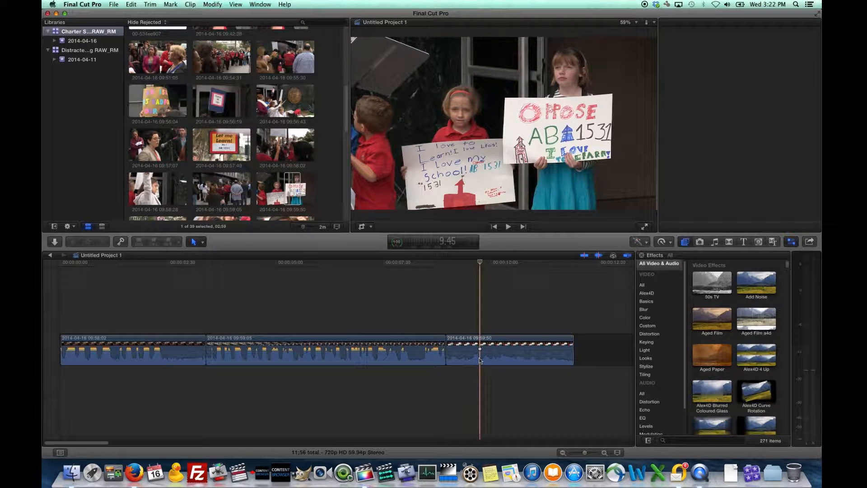
double_click(480, 360)
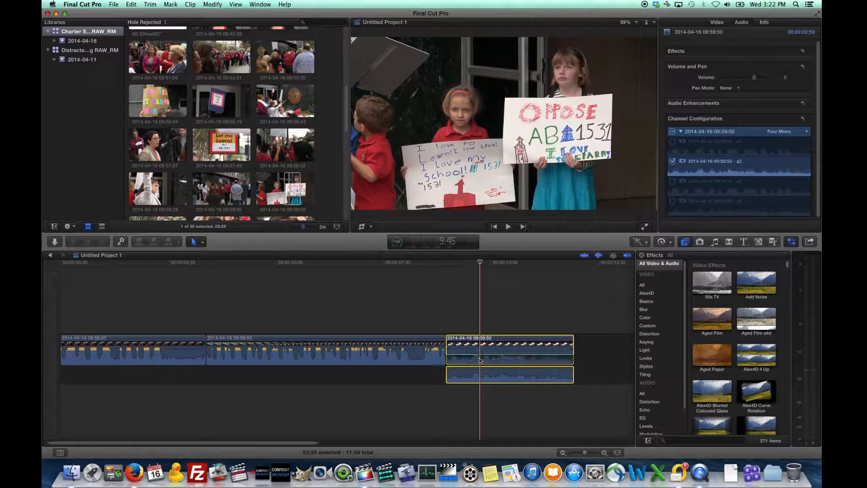
mouse_move(443, 377)
left_mouse_down()
mouse_move(422, 374)
mouse_move(448, 368)
left_mouse_up()
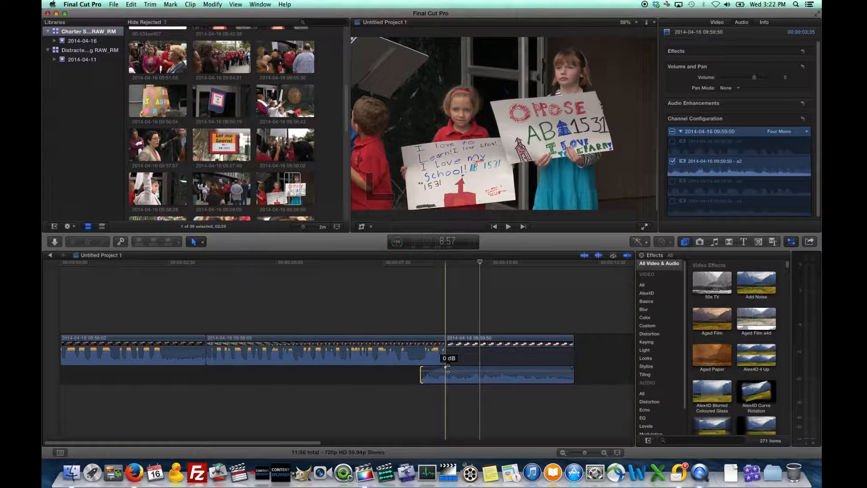
double_click(465, 380)
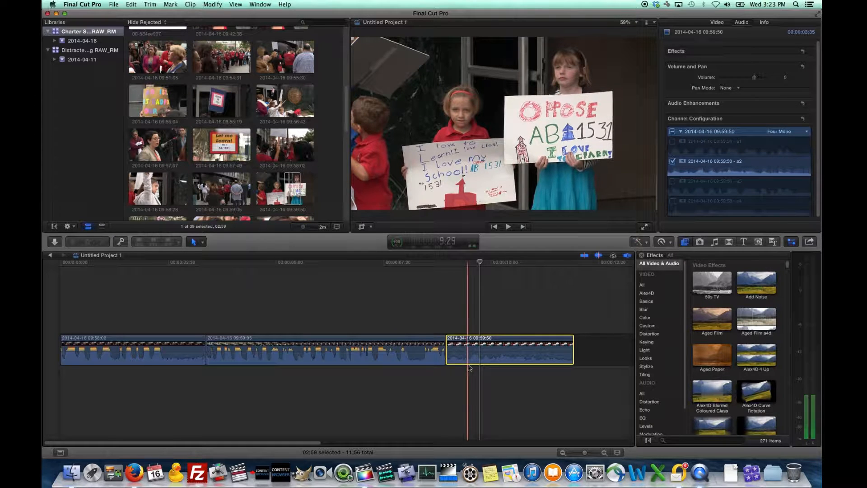
left_click(428, 361)
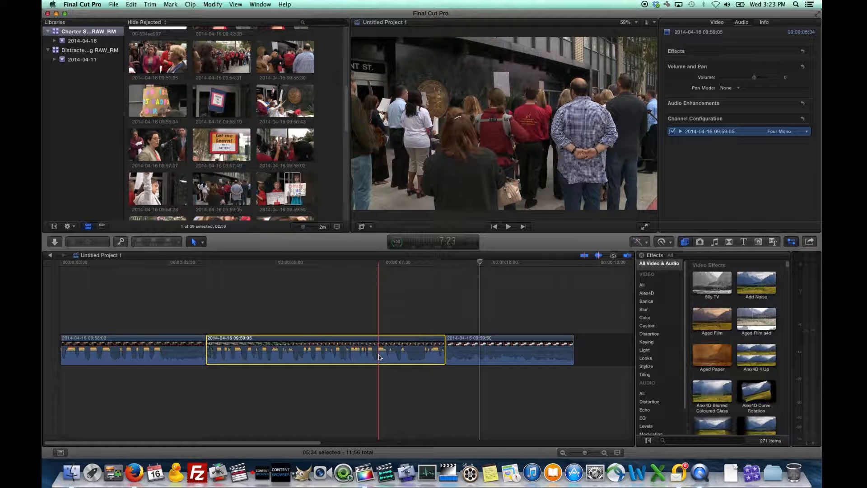
left_click_drag(378, 347, 379, 360)
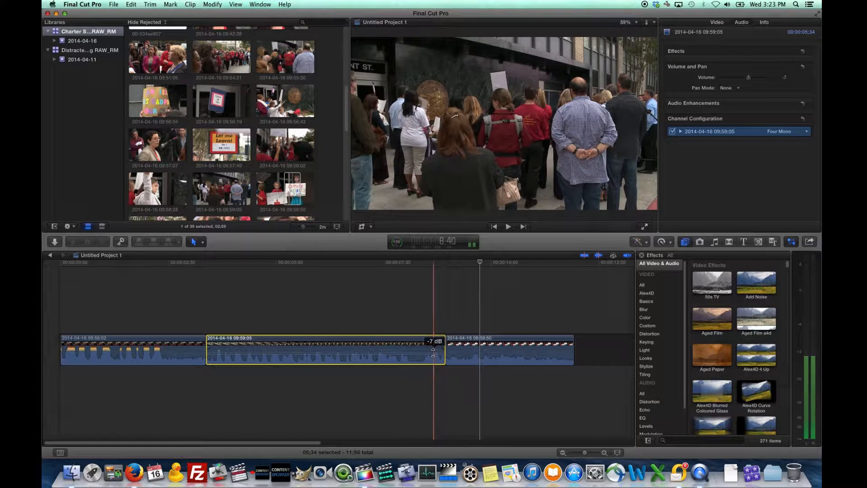
left_click_drag(433, 353, 434, 353)
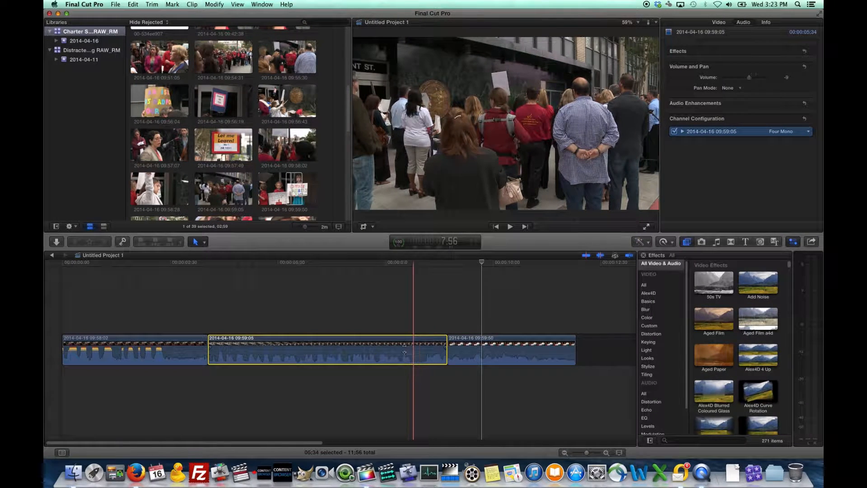
left_click_drag(405, 351, 405, 352)
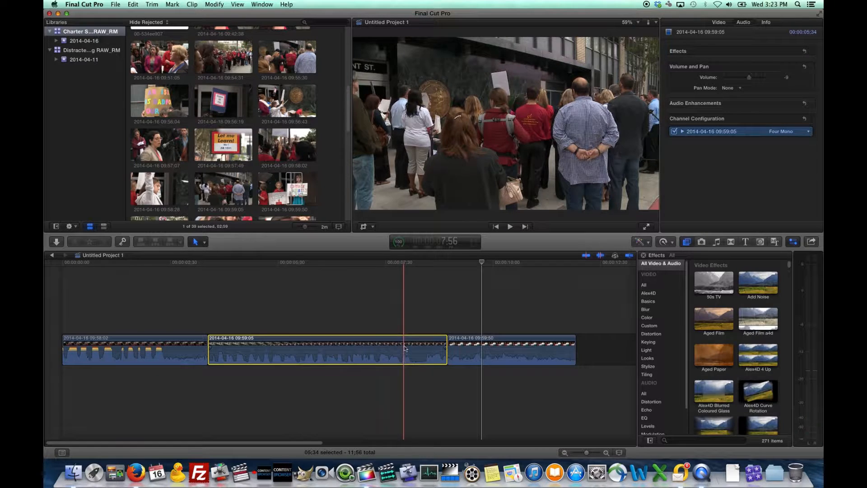
left_click(809, 269)
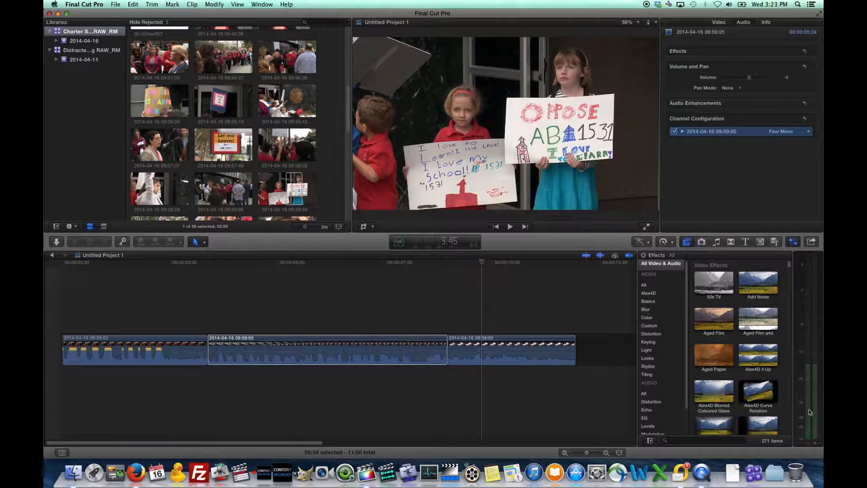
left_click(427, 358)
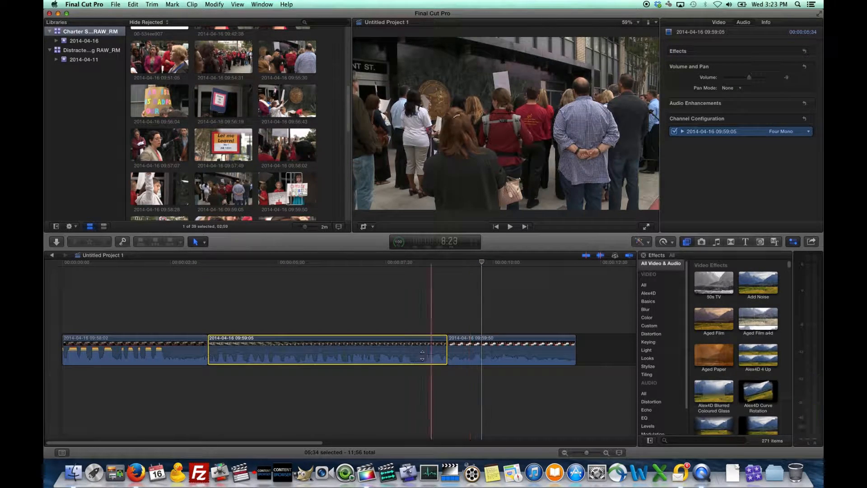
mouse_move(422, 354)
left_click_drag(422, 354, 422, 354)
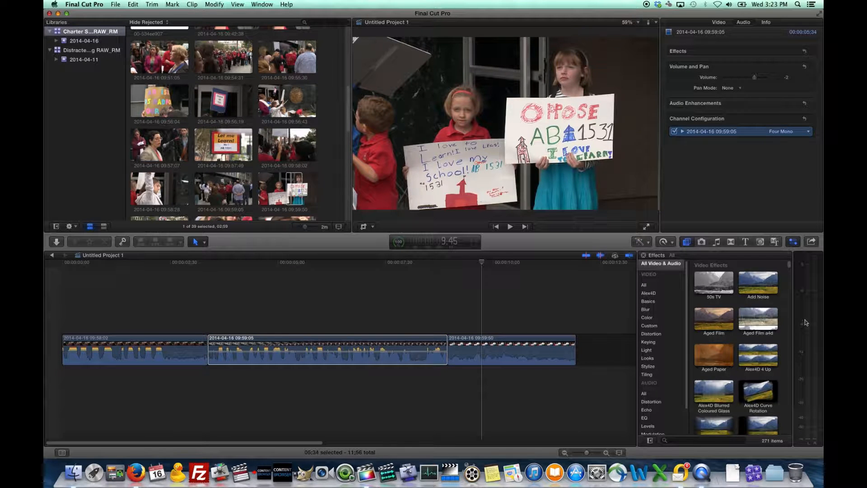
left_click(424, 351)
left_click_drag(421, 351, 420, 353)
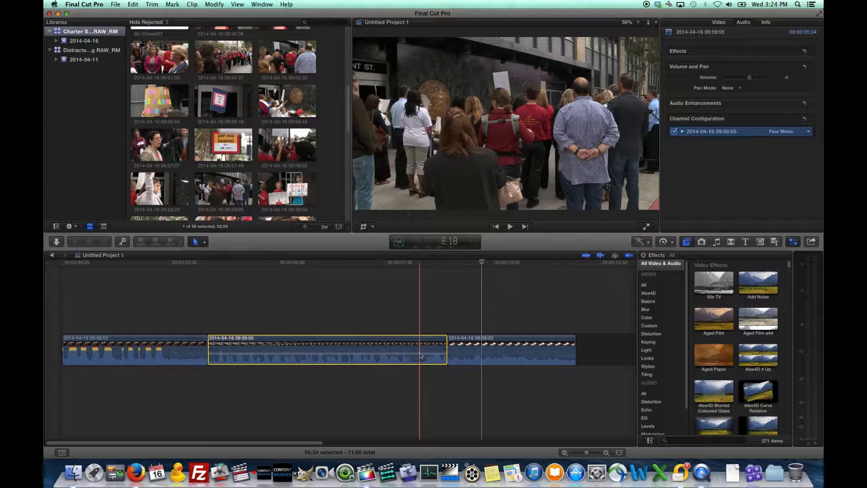
left_click(402, 384)
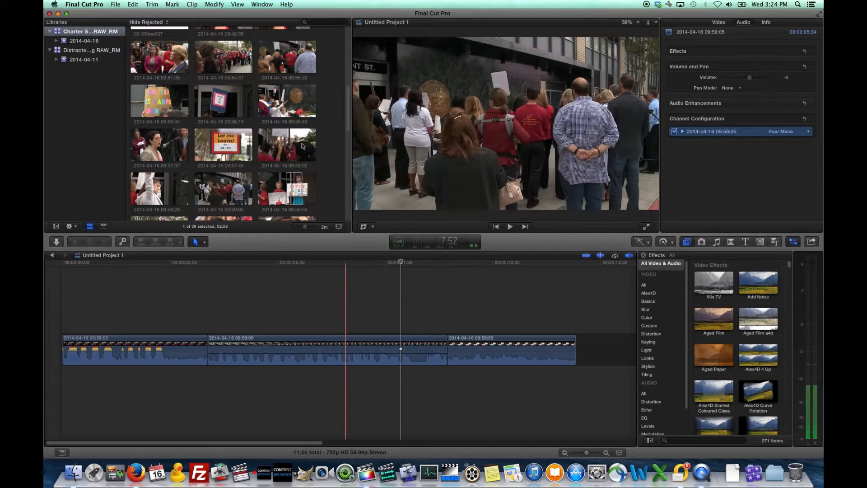
scroll(336, 133, "down", 5)
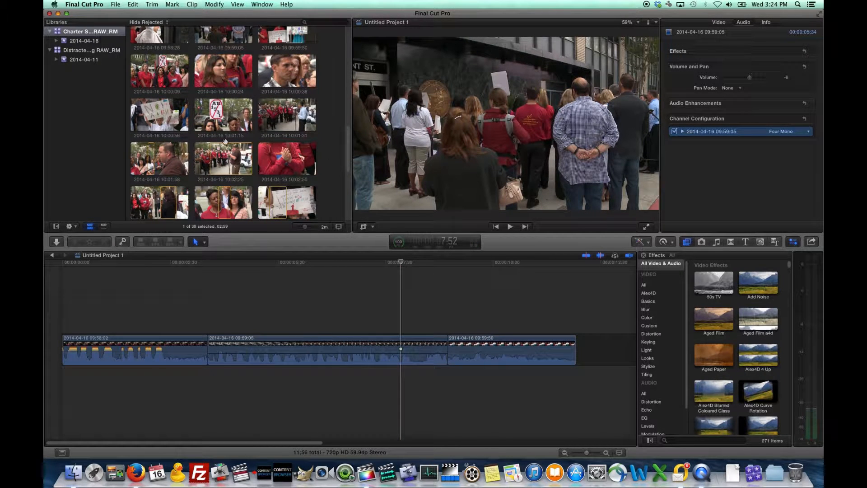
left_click(209, 158)
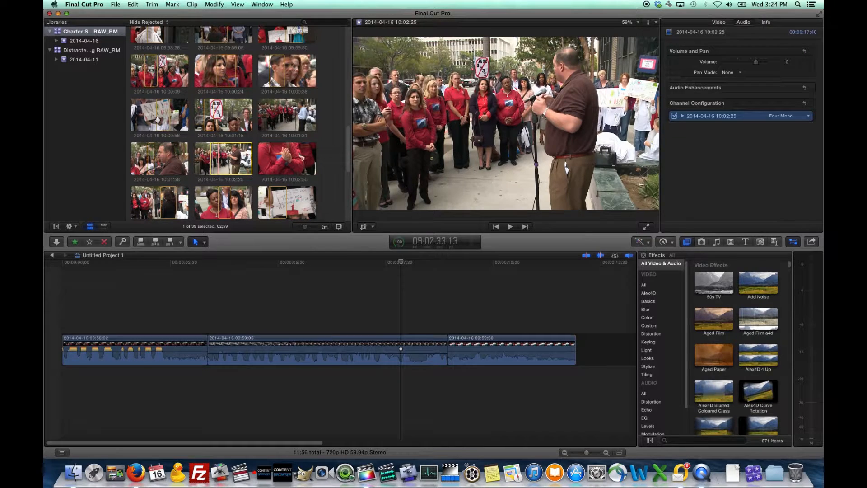
left_click(157, 120)
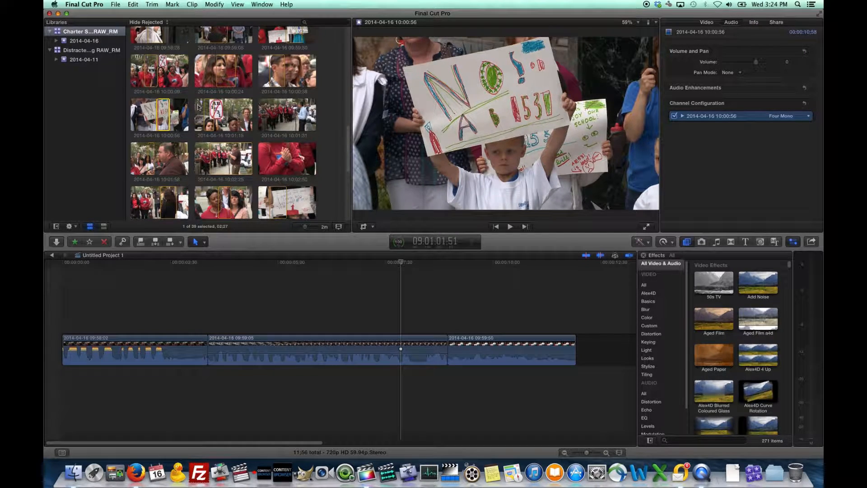
left_click(219, 108)
left_click(168, 82)
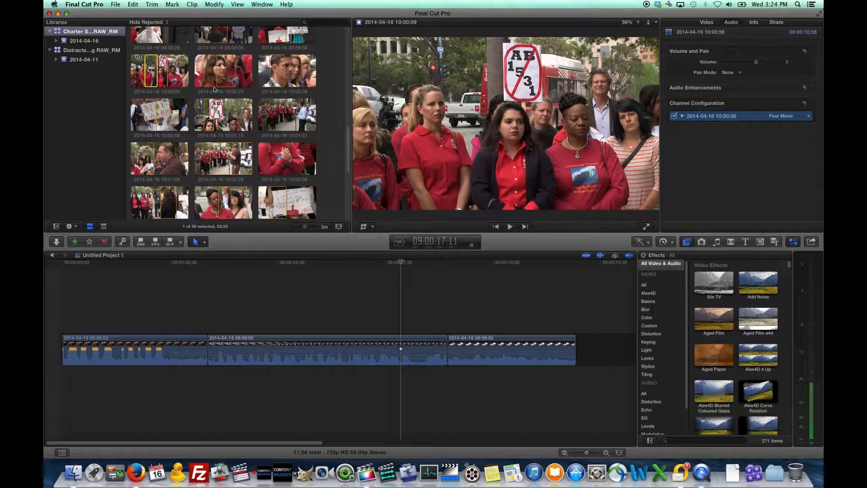
left_click(284, 86)
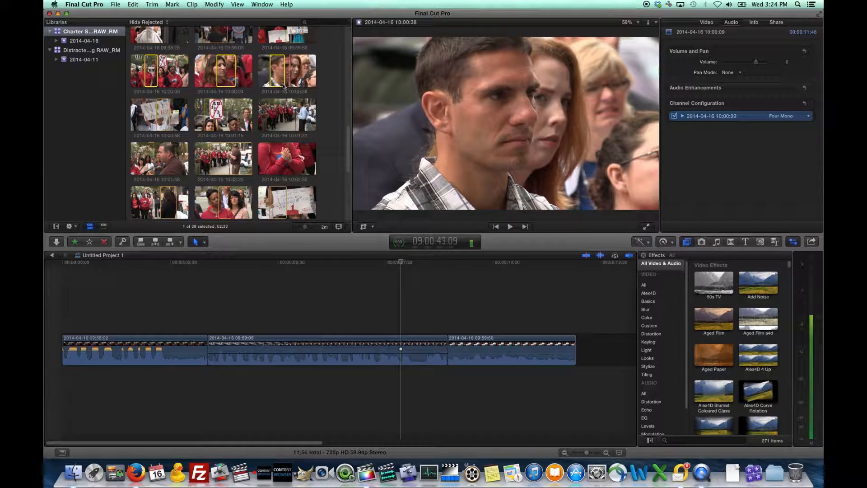
key("e")
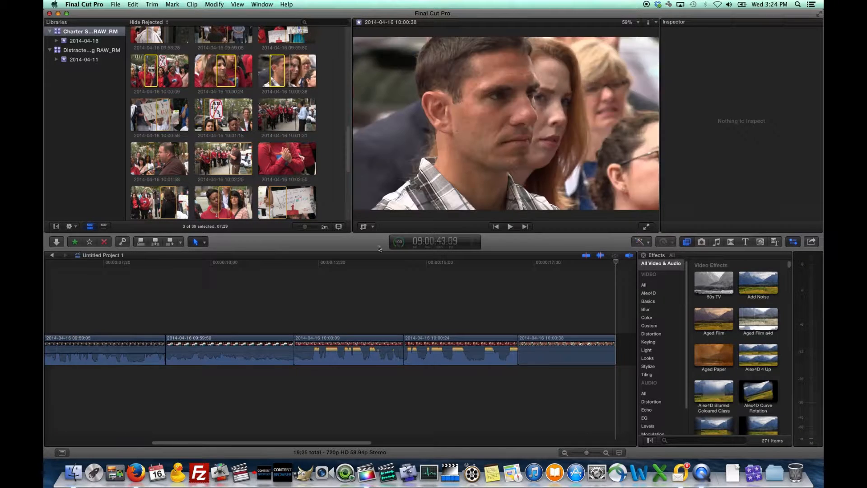
left_click_drag(440, 351, 181, 350)
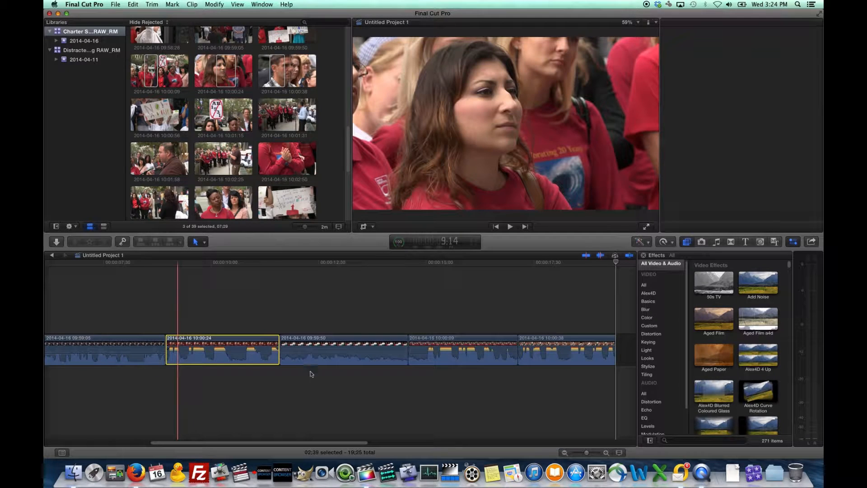
- Select the last four timeline clips together and disable all four of their audio channels
left_click_drag(238, 309, 577, 402)
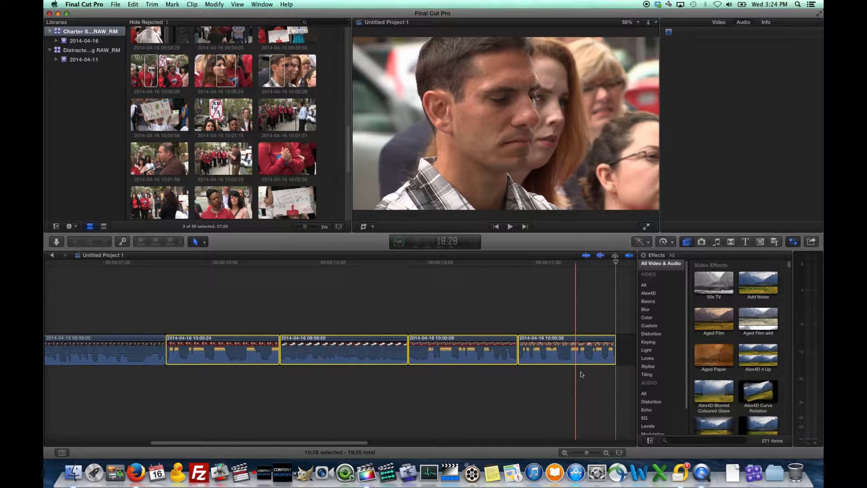
left_click(675, 161)
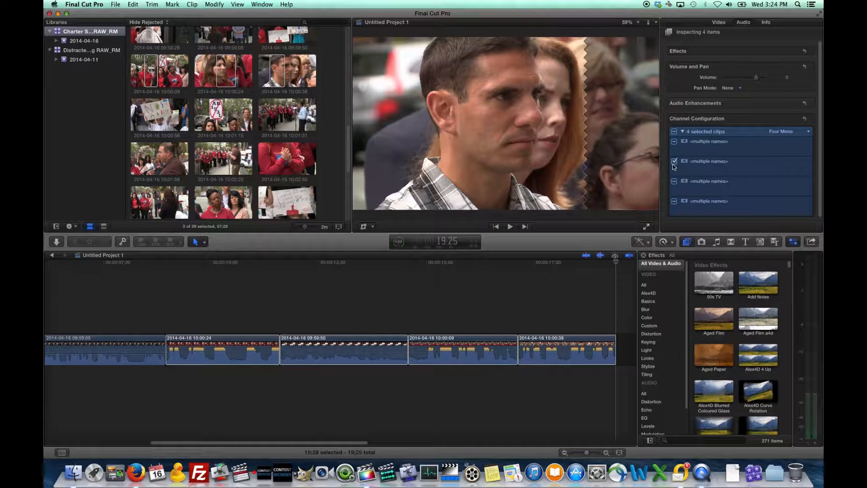
left_click(675, 162)
left_click(674, 181)
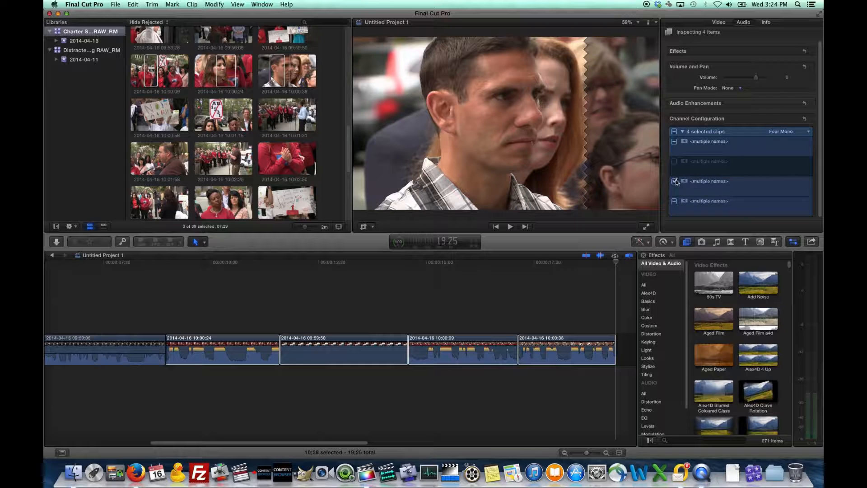
left_click(675, 181)
left_click(675, 201)
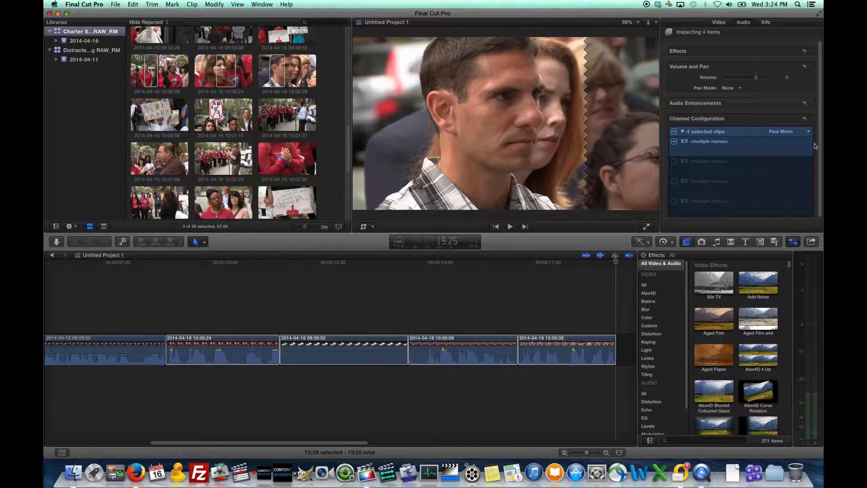
scroll(821, 160, "down", 1)
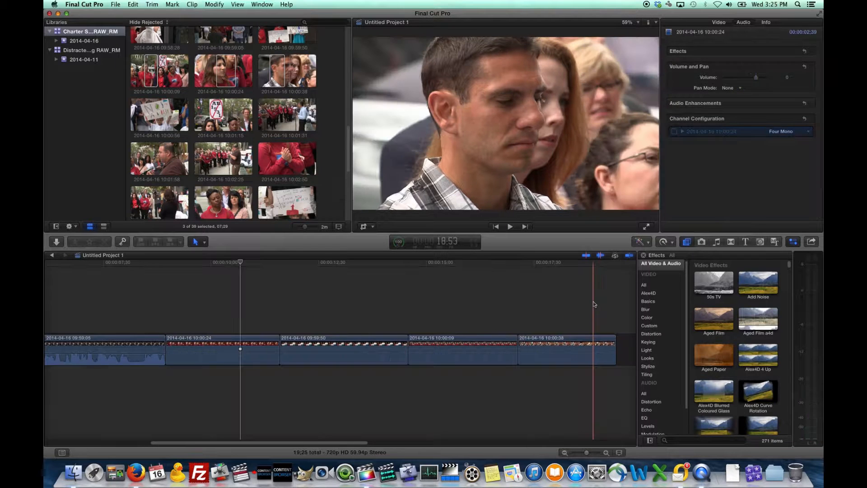
left_click(569, 298)
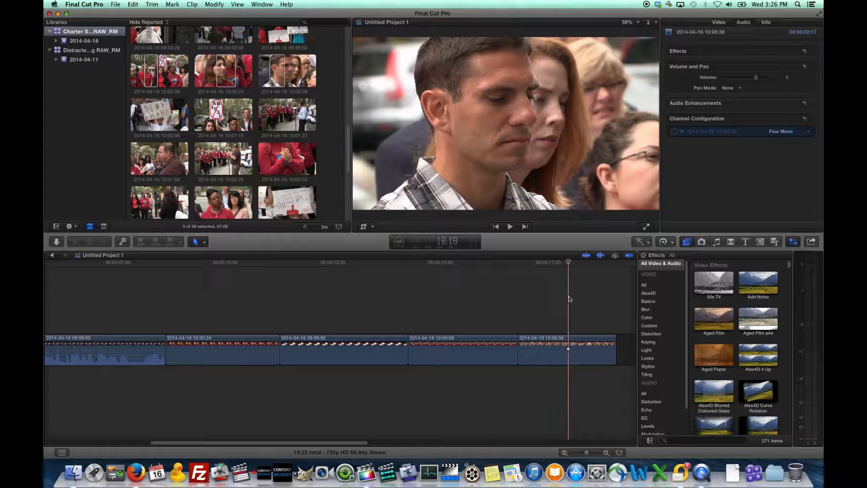
left_click(813, 243)
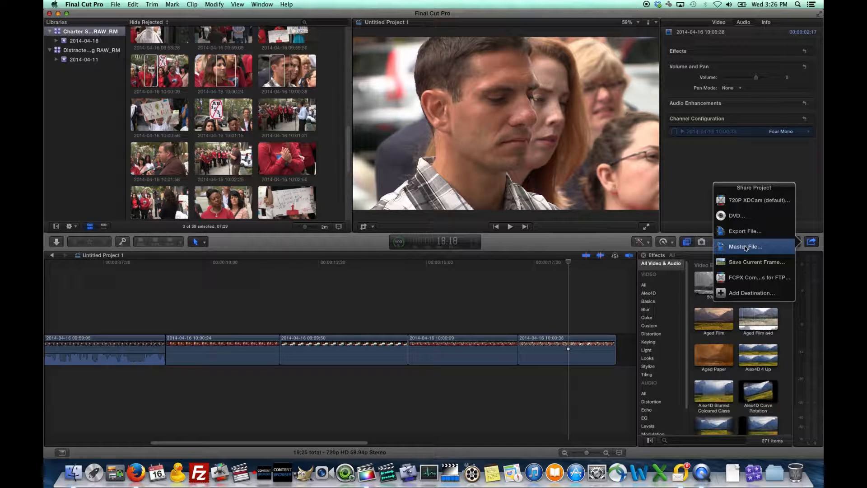
left_click(732, 247)
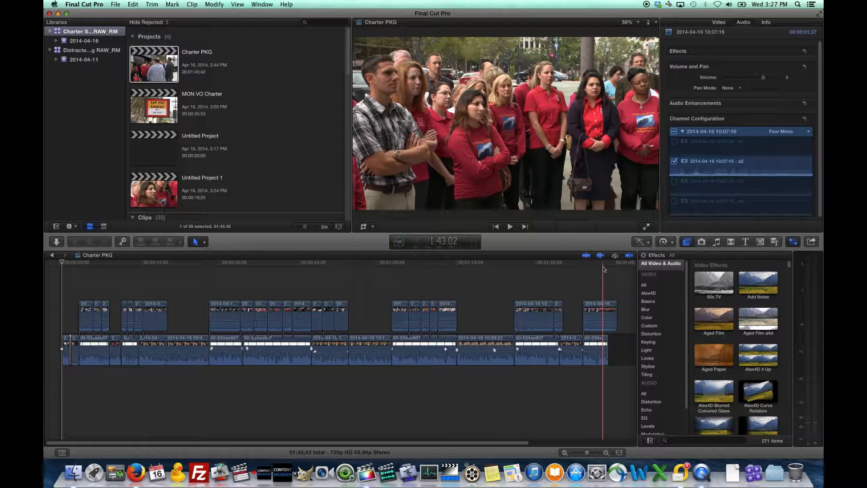
- Start a Master File export of the Charter PKG project and set its video codec to XDCAM EX (35 Mbps)
left_click(810, 243)
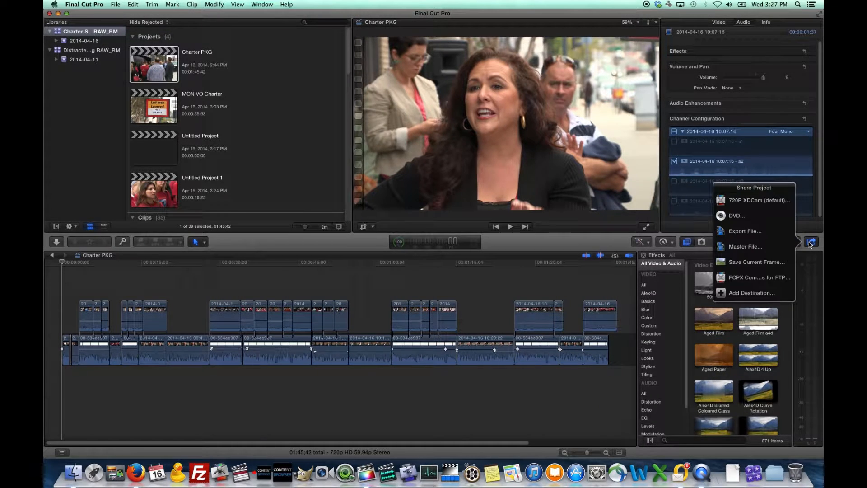
left_click(775, 247)
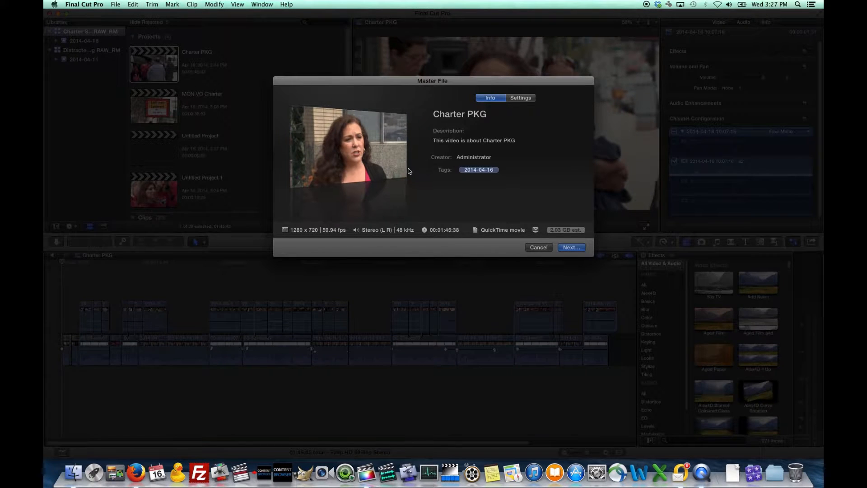
left_click(521, 98)
left_click(491, 97)
left_click(520, 99)
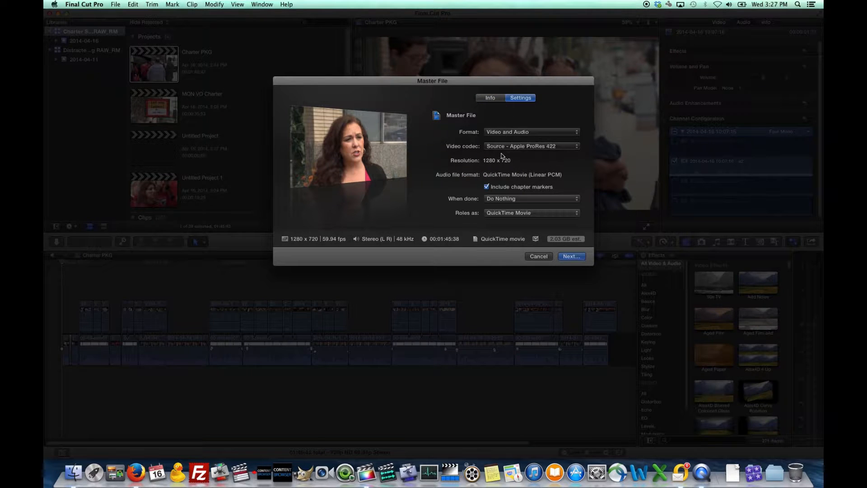
left_click(552, 146)
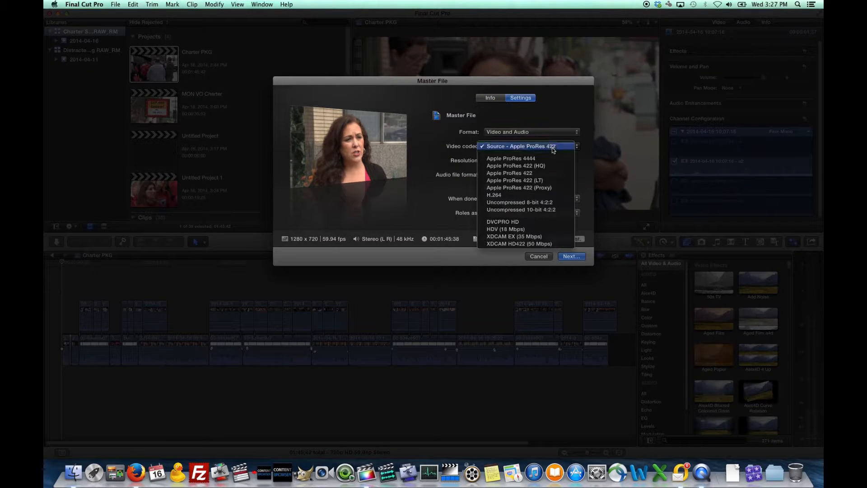
left_click(536, 237)
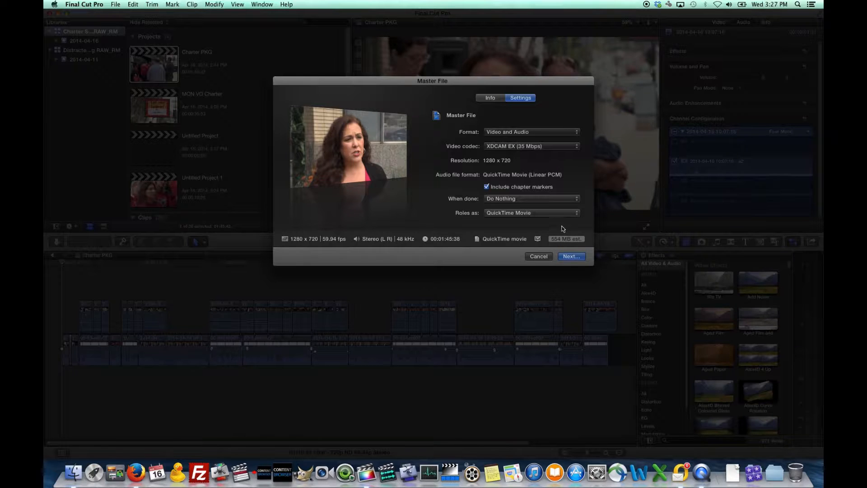
- Set the export roles to Multitrack QuickTime Movie, check the Dialogue track's channel options, and cancel the export
left_click(573, 217)
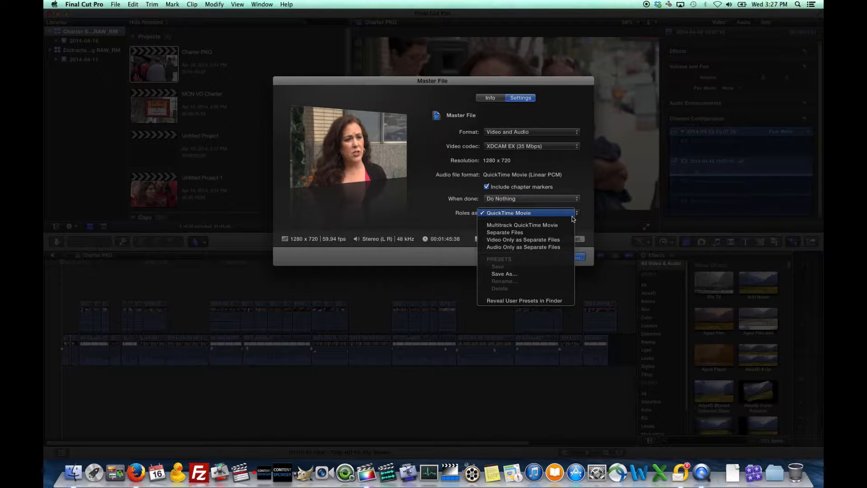
left_click(568, 226)
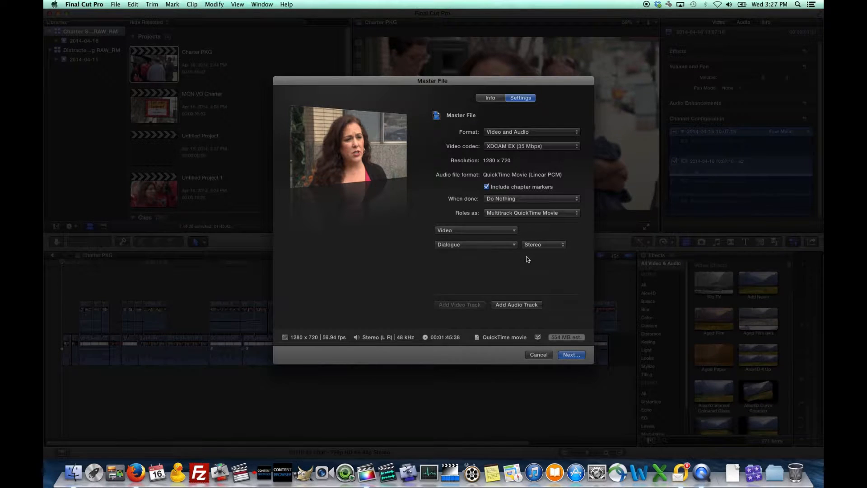
left_click(556, 246)
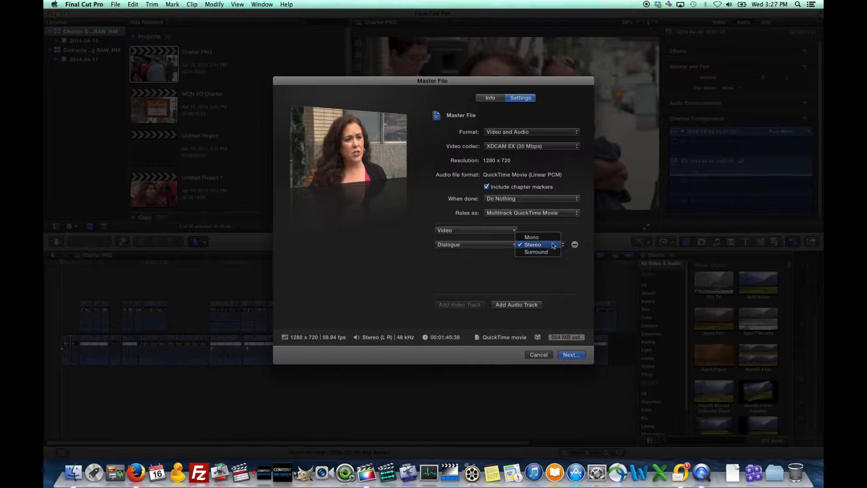
left_click(542, 322)
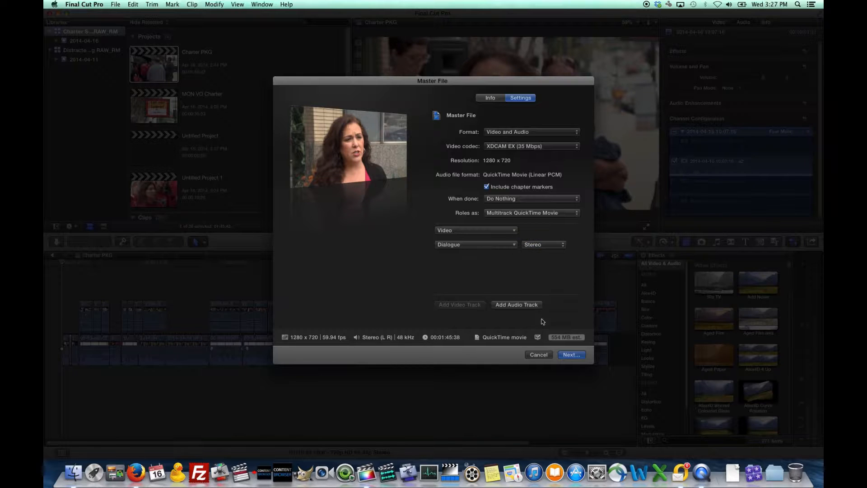
left_click(544, 354)
left_click(427, 358)
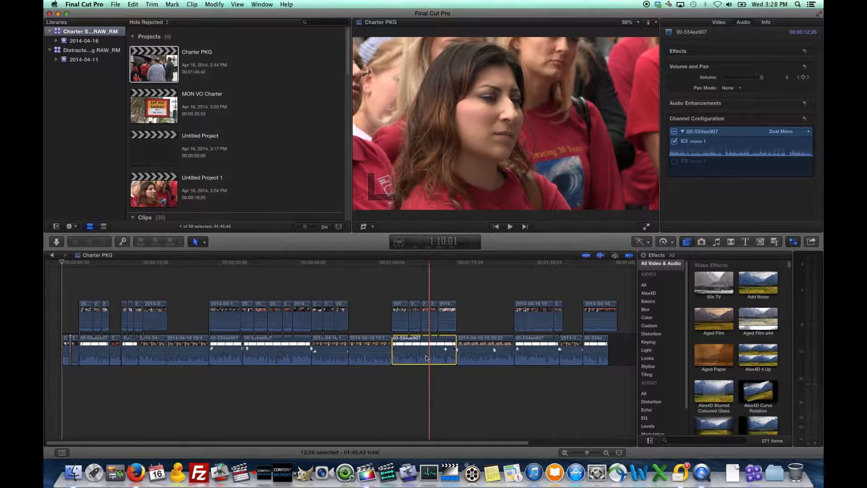
- Change the audio role of the selected 00-534ee907 clip to Music, keeping its Video role
left_click(763, 34)
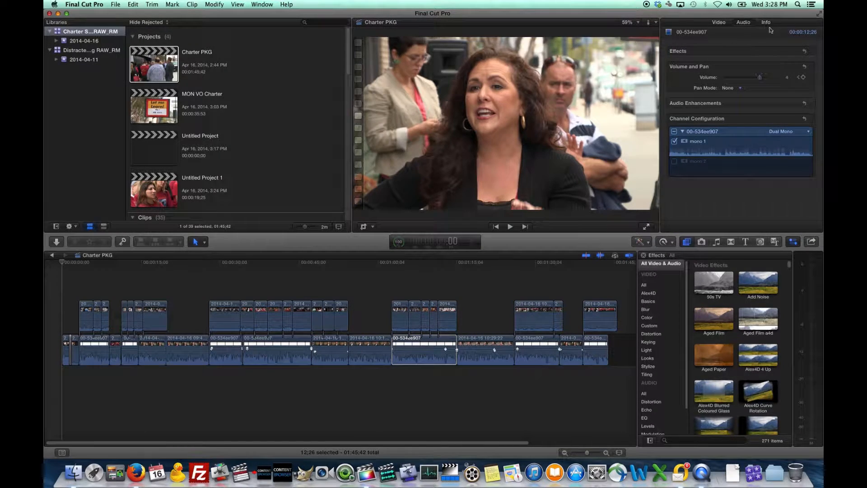
left_click(768, 21)
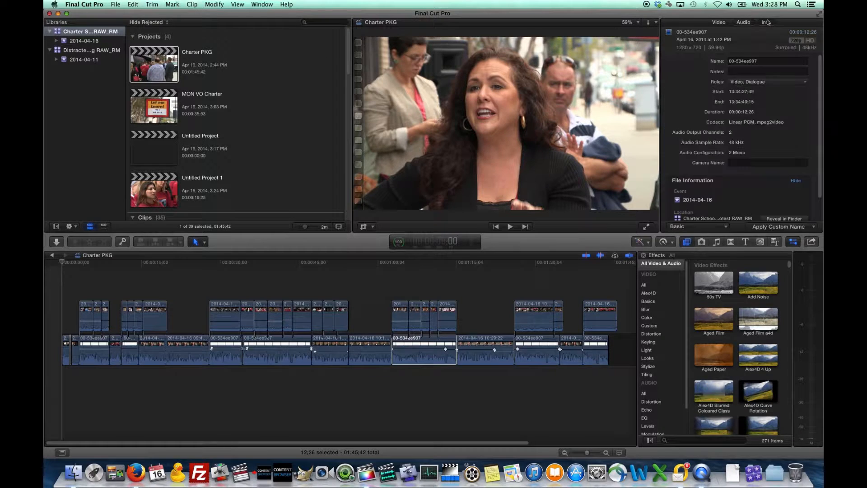
left_click(780, 83)
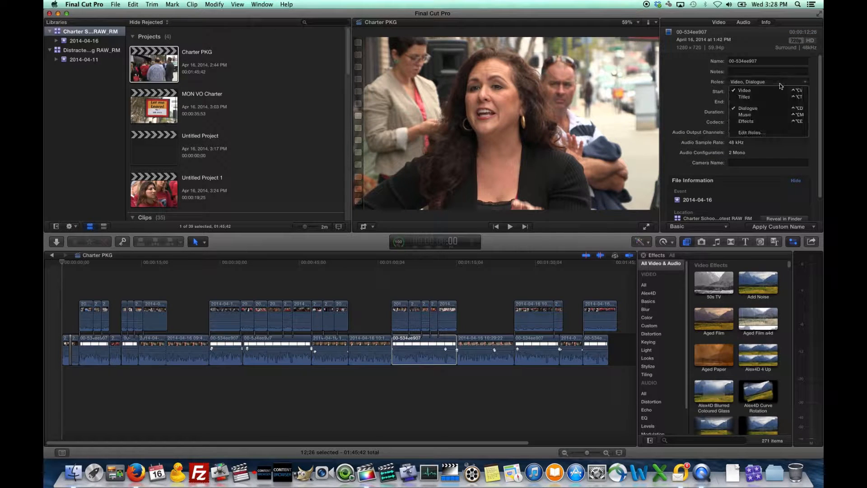
left_click(773, 115)
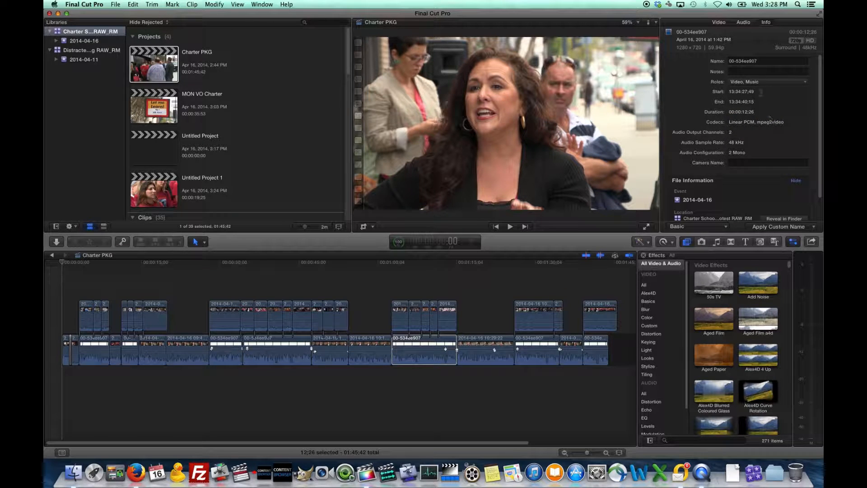
left_click(741, 83)
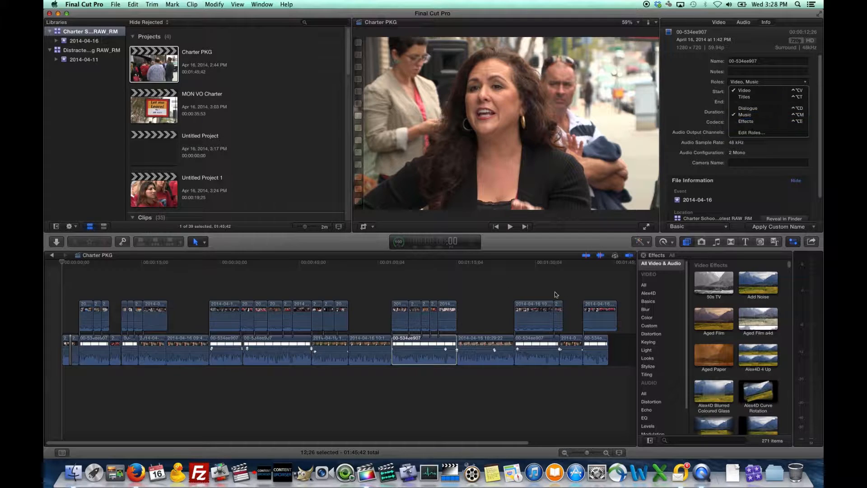
left_click(513, 303)
left_click(477, 319)
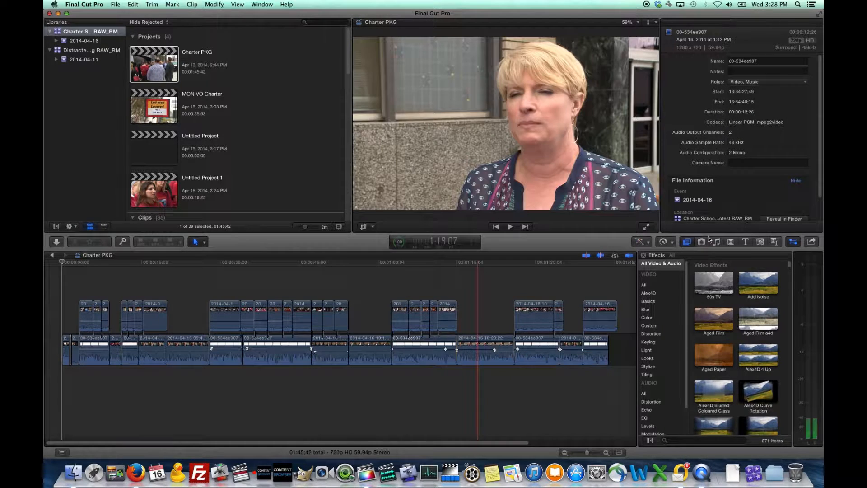
- Start an Export File share of the Charter PKG project and choose XDCAM EX (35 Mbps) as its video codec
left_click(812, 242)
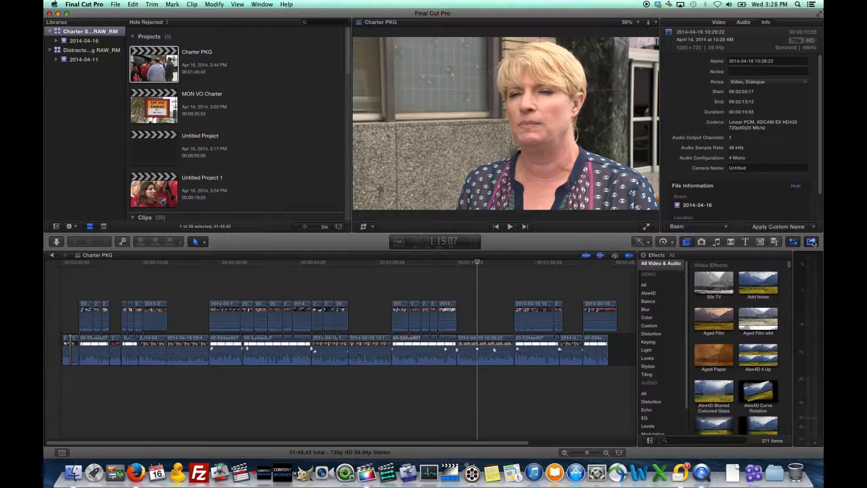
left_click(813, 242)
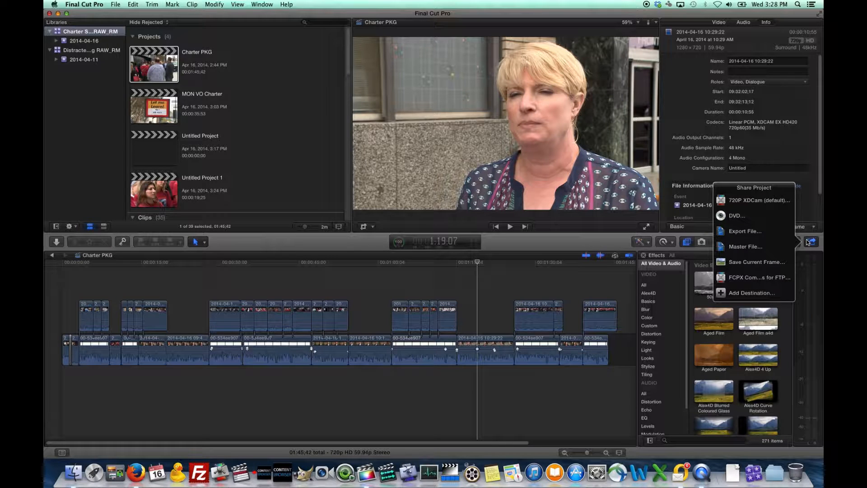
left_click(774, 235)
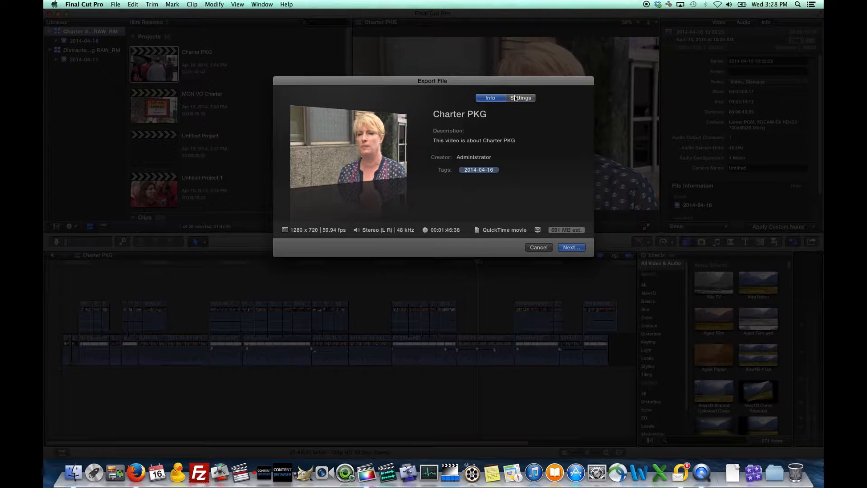
left_click(515, 98)
left_click(538, 146)
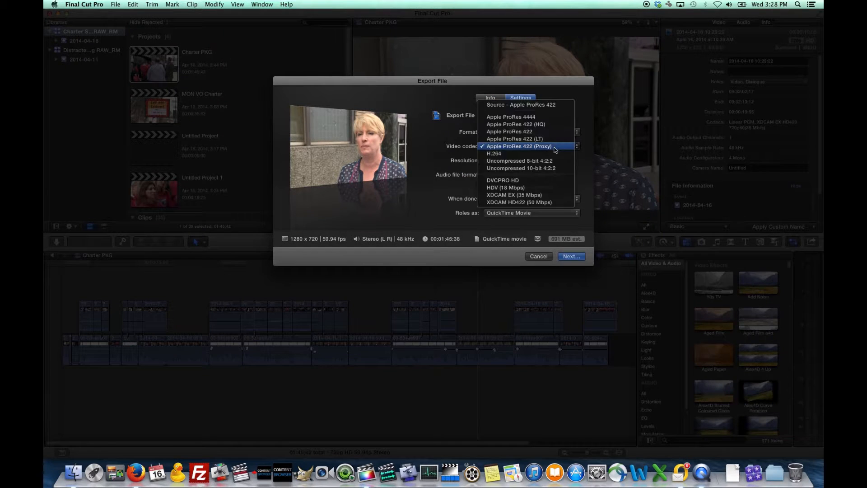
left_click(548, 196)
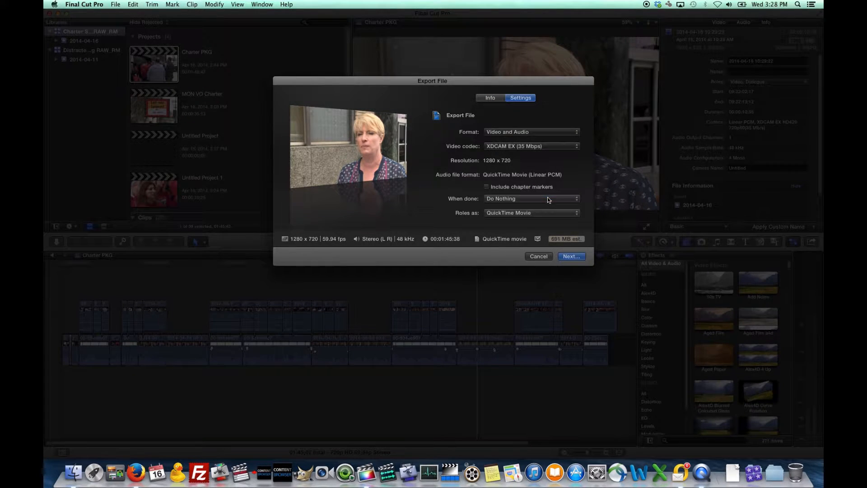
- Set the export roles to Multitrack QuickTime Movie with mono Dialogue and Music tracks, and cancel the export
left_click(560, 213)
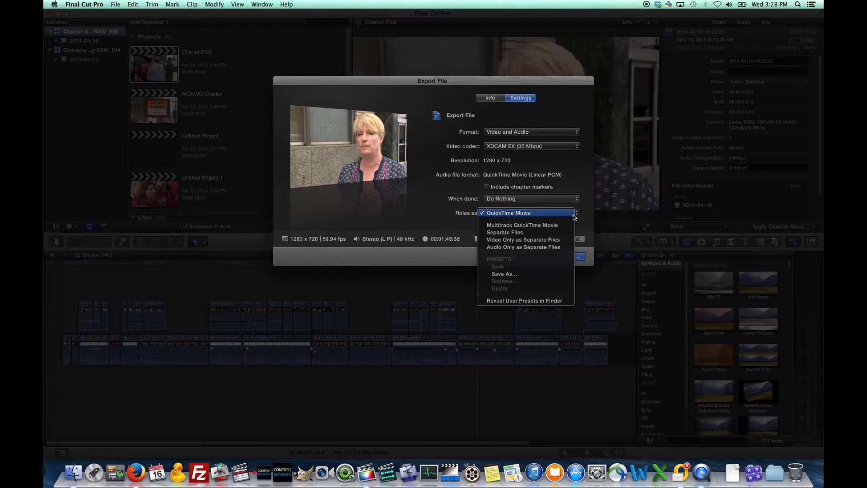
left_click(548, 225)
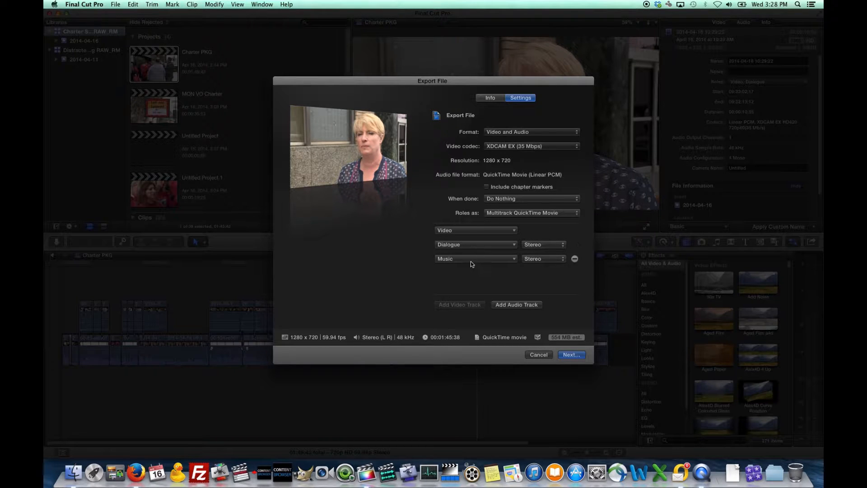
left_click(540, 247)
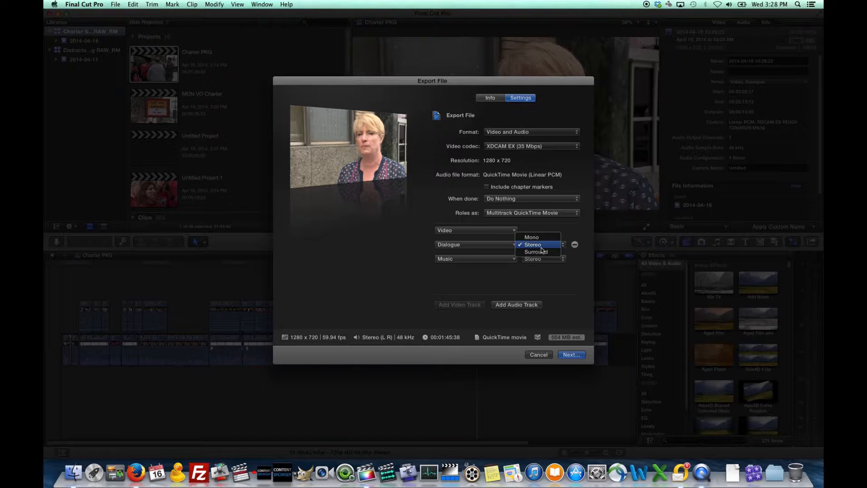
left_click(542, 238)
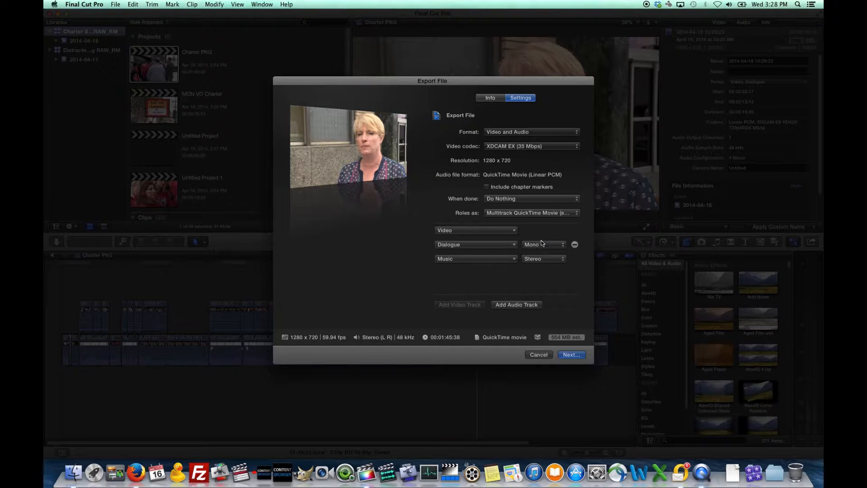
left_click(555, 256)
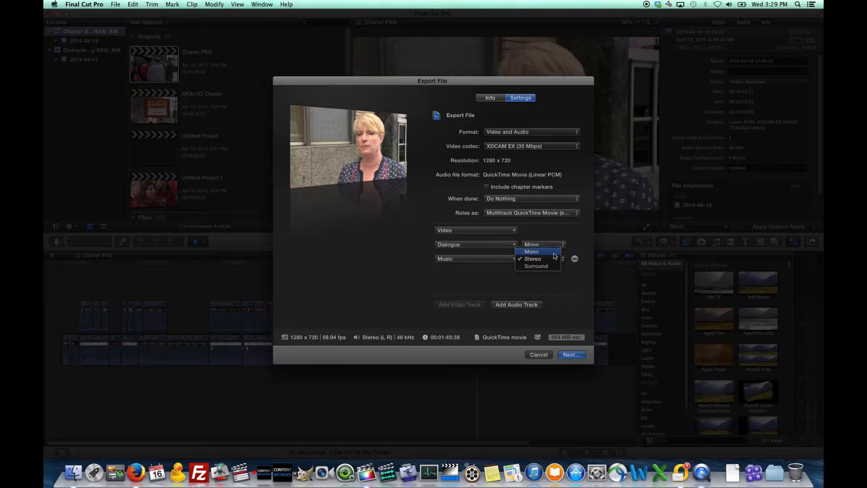
left_click(554, 248)
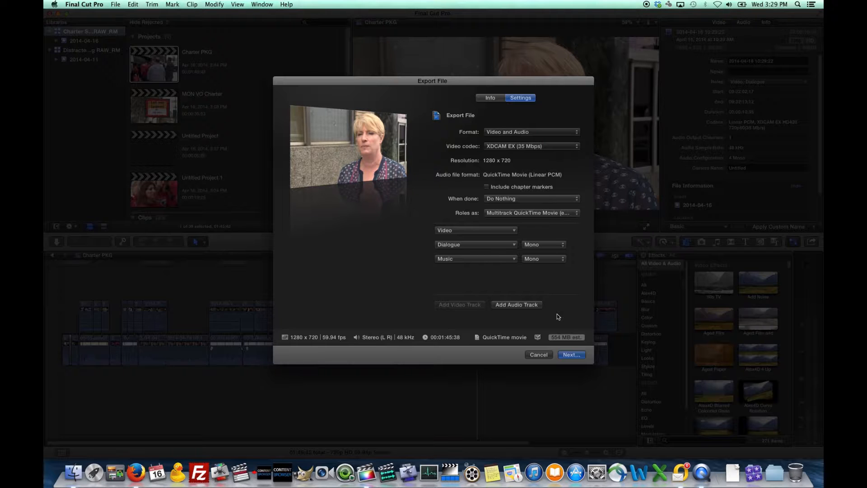
left_click(538, 355)
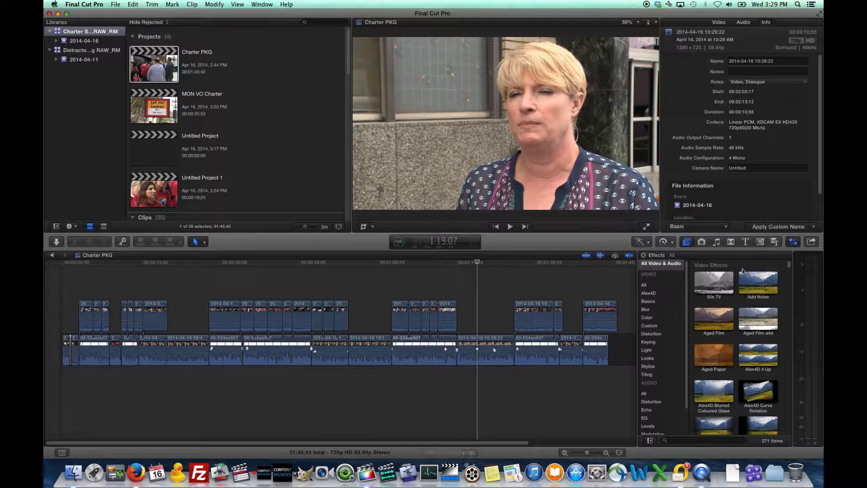
- Start a 720P XDCam share of Charter PKG, review its settings and save dialog, and cancel the export
left_click(811, 243)
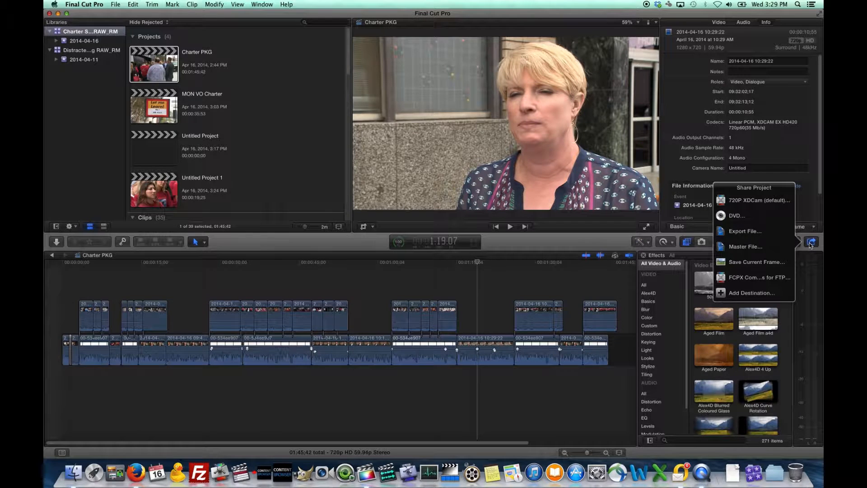
left_click(759, 201)
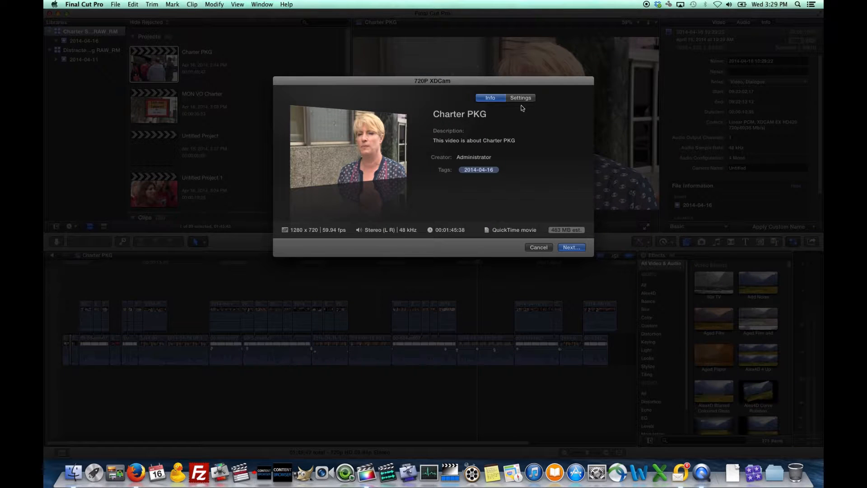
left_click(521, 100)
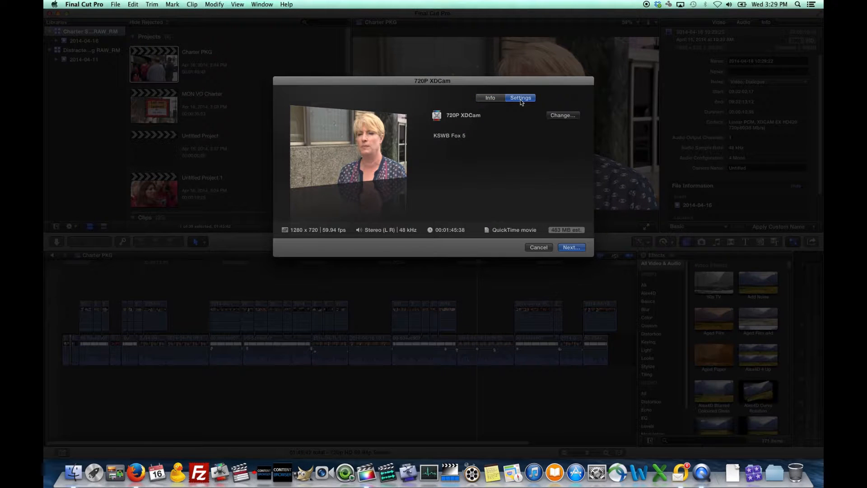
left_click(577, 249)
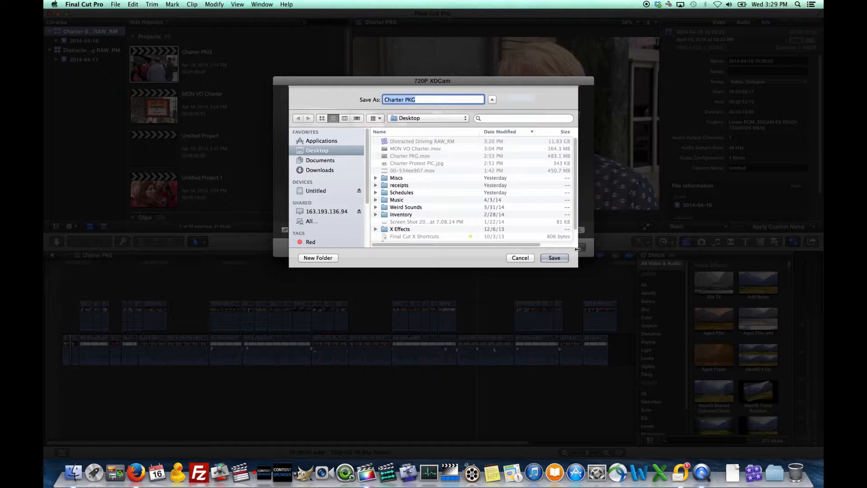
left_click(528, 260)
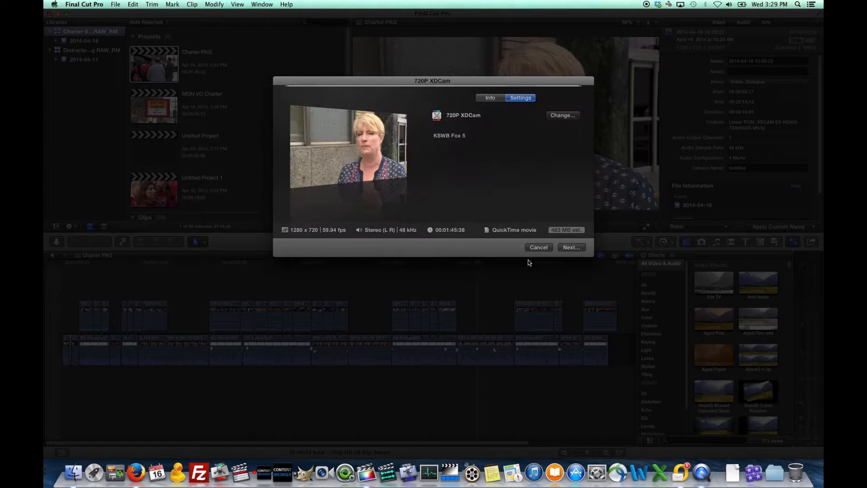
left_click(536, 247)
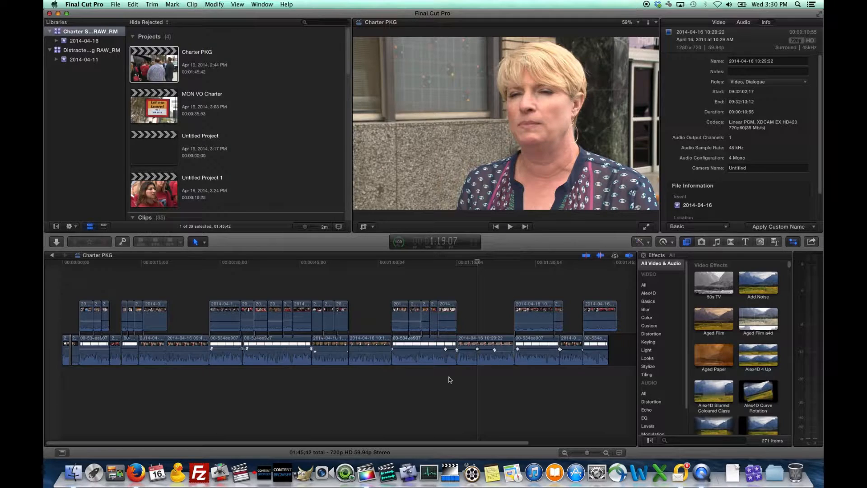
left_click(421, 417)
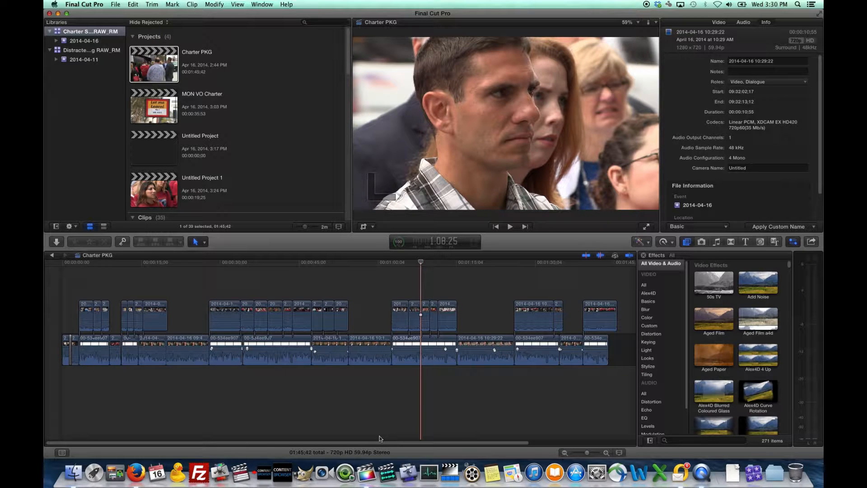
left_click(347, 430)
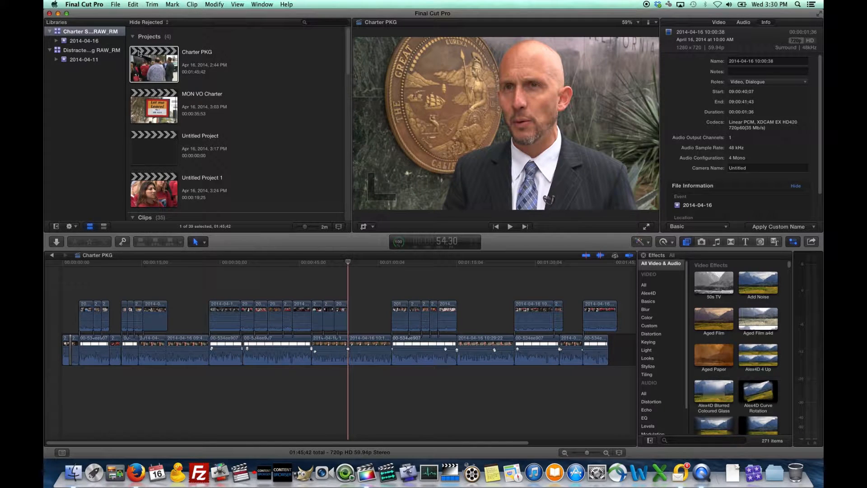
- Add a new share destination from Compressor Settings using the custom 1080i XDCam setting
left_click(118, 6)
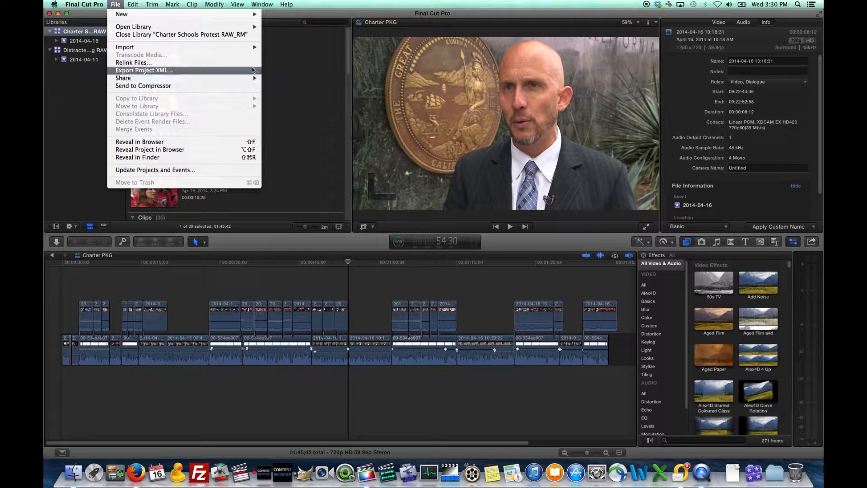
mouse_move(234, 82)
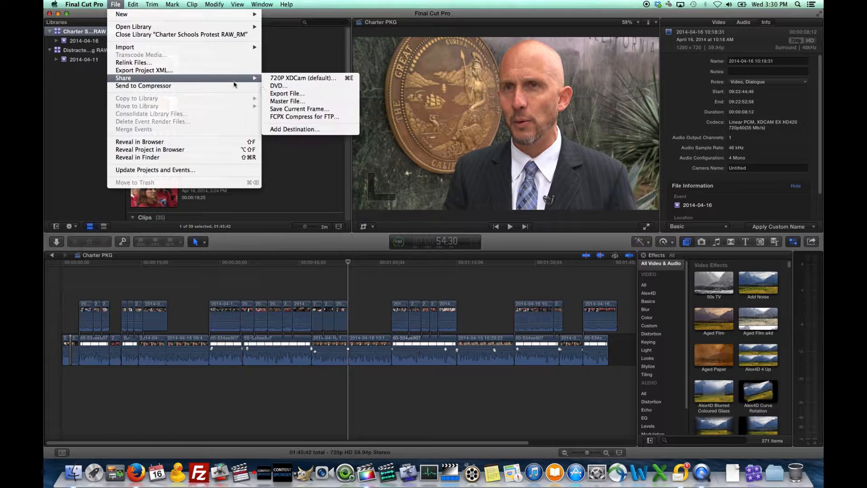
left_click(297, 130)
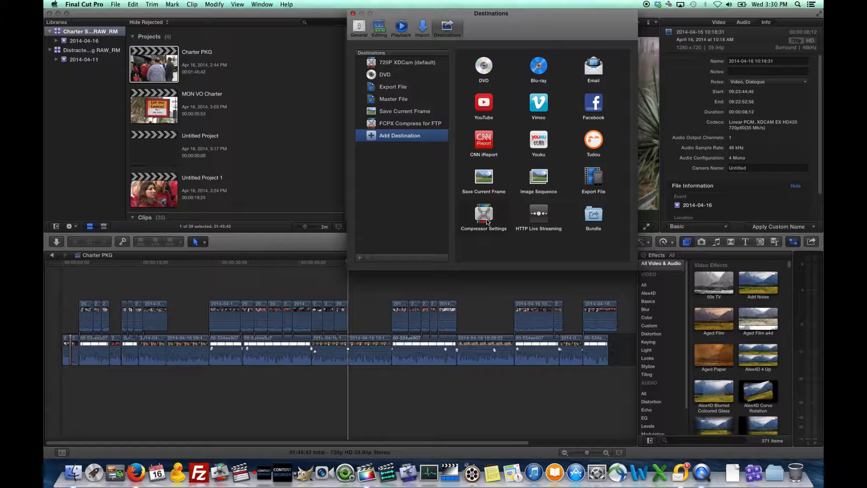
left_click_drag(486, 216, 427, 133)
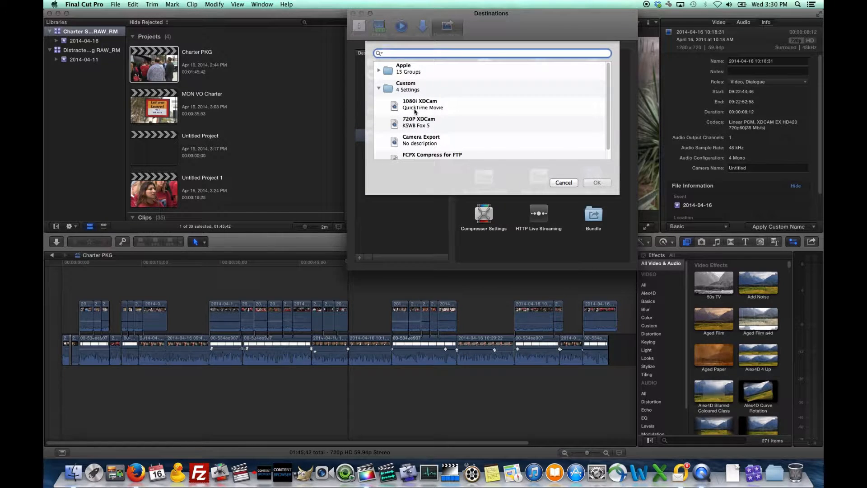
left_click(416, 109)
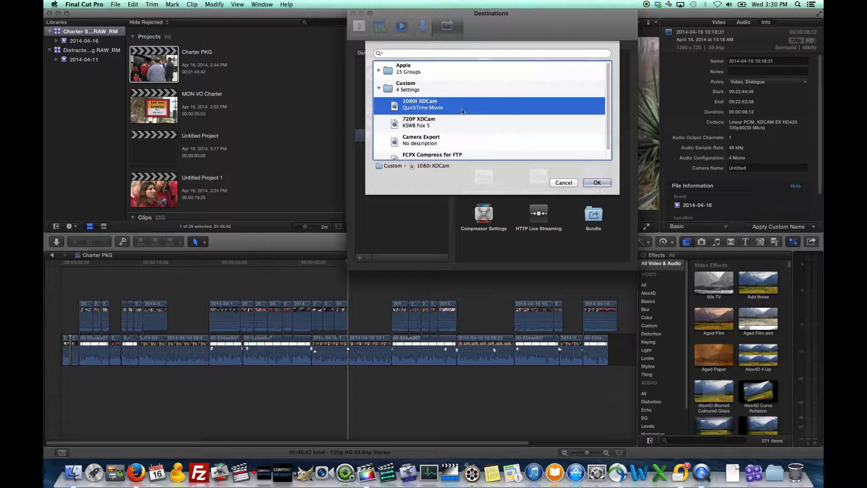
left_click(596, 182)
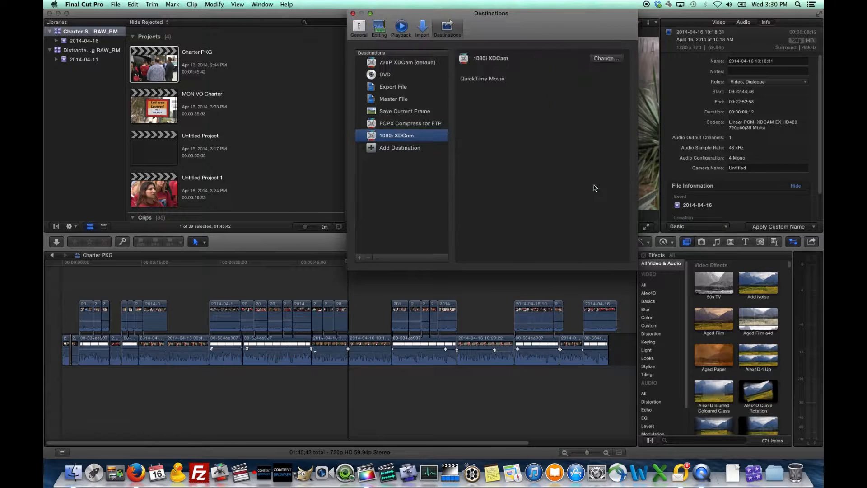
- Make the 1080i XDCam destination the default and close the destination preferences
right_click(412, 136)
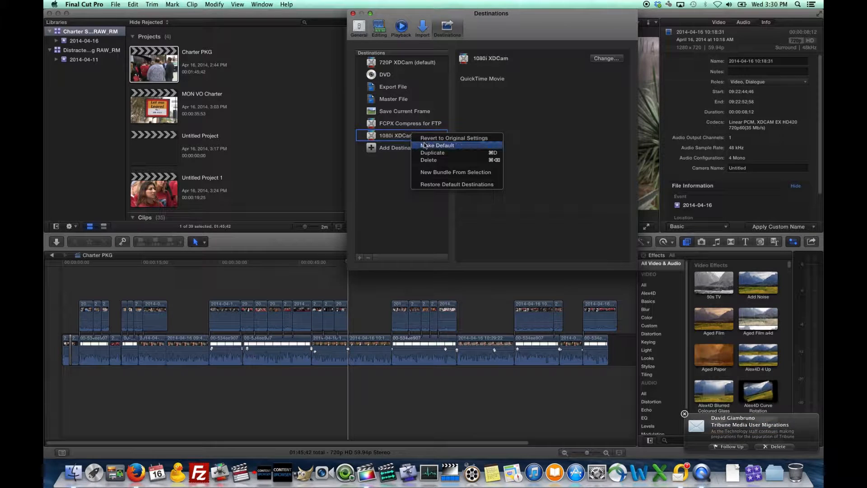
left_click(426, 143)
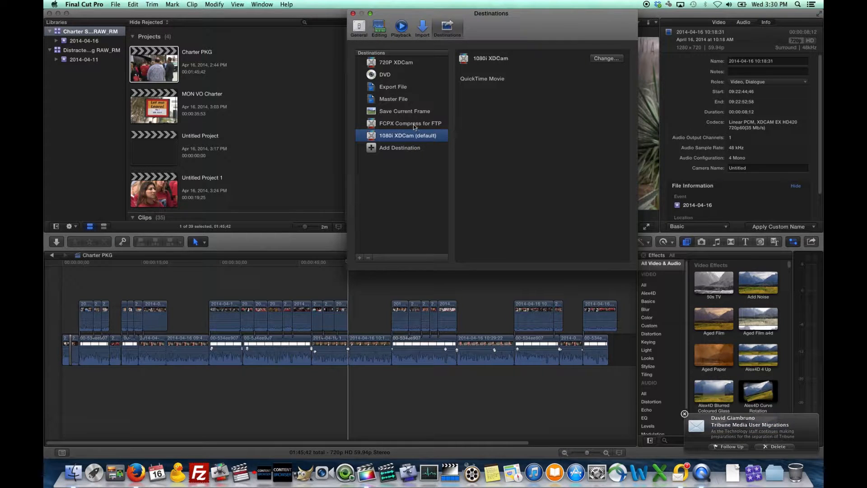
left_click(354, 13)
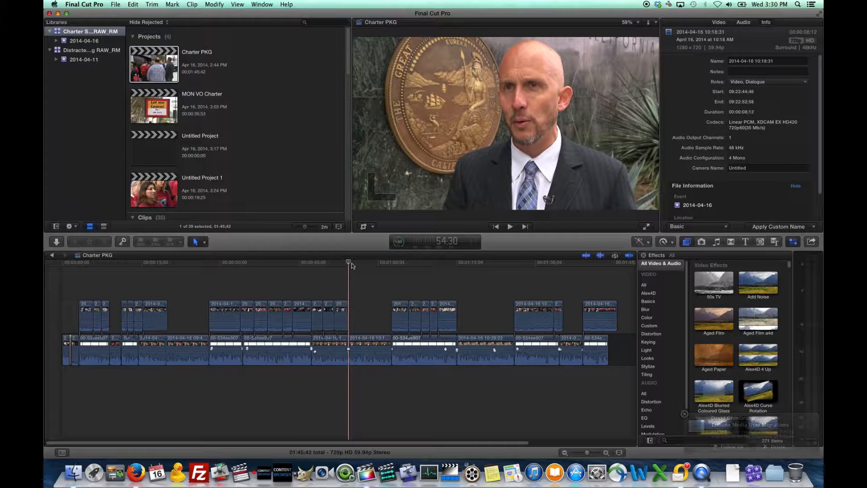
- Start a share of Charter PKG with the default 1080i XDCam destination and open its settings
key("super+e")
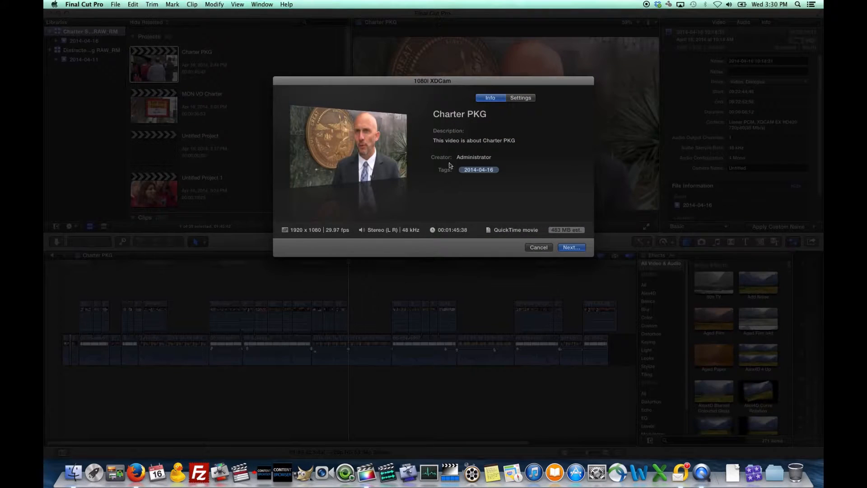
left_click(520, 100)
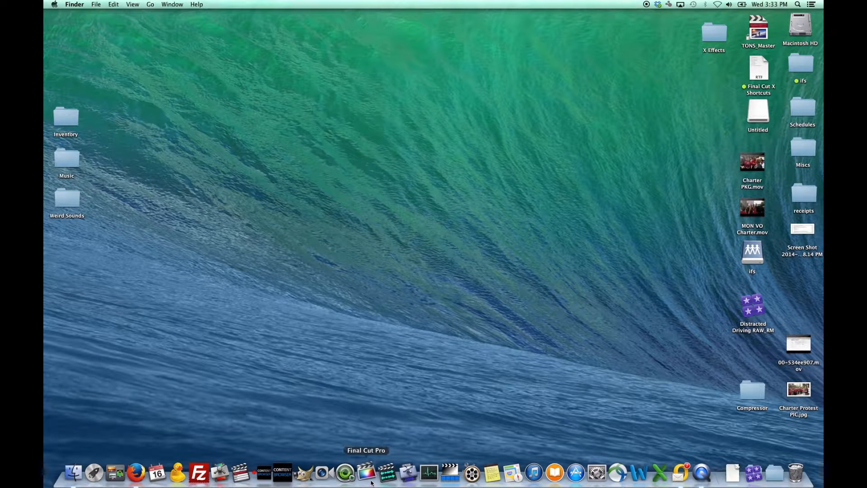
- Switch from Finder back to Final Cut Pro and play the opening of the Charter PKG timeline from its start
left_click(371, 483)
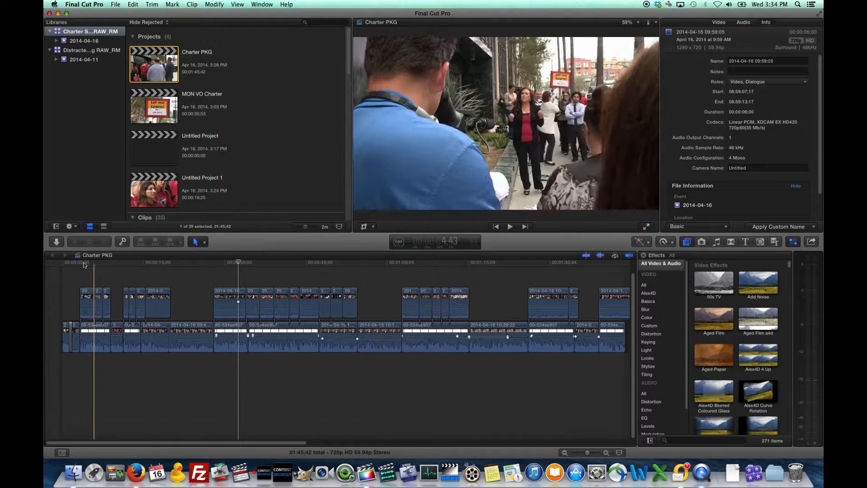
left_click(64, 264)
key("space")
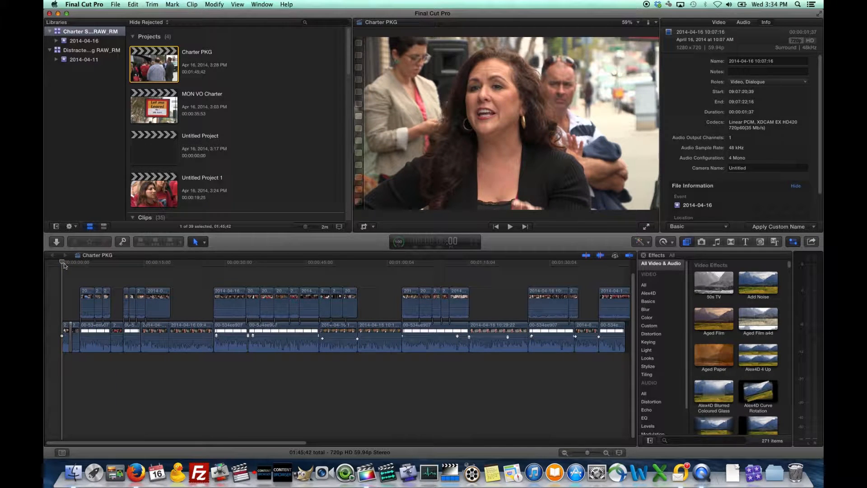
key("space")
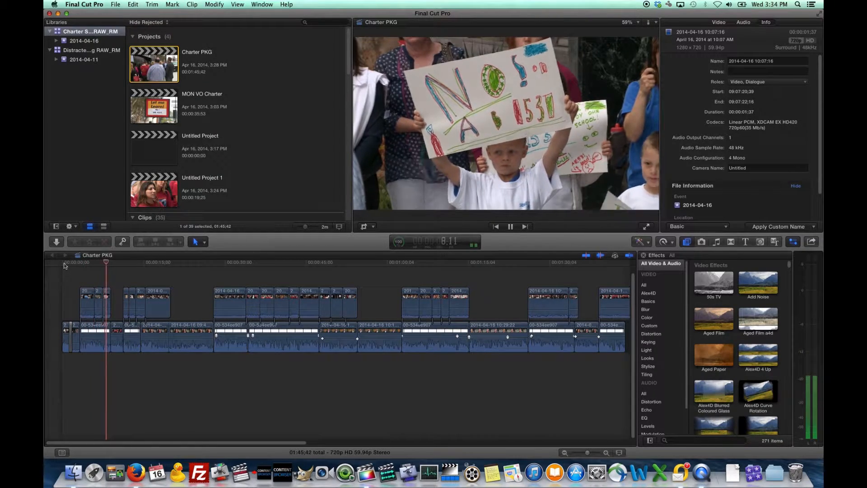
key("space")
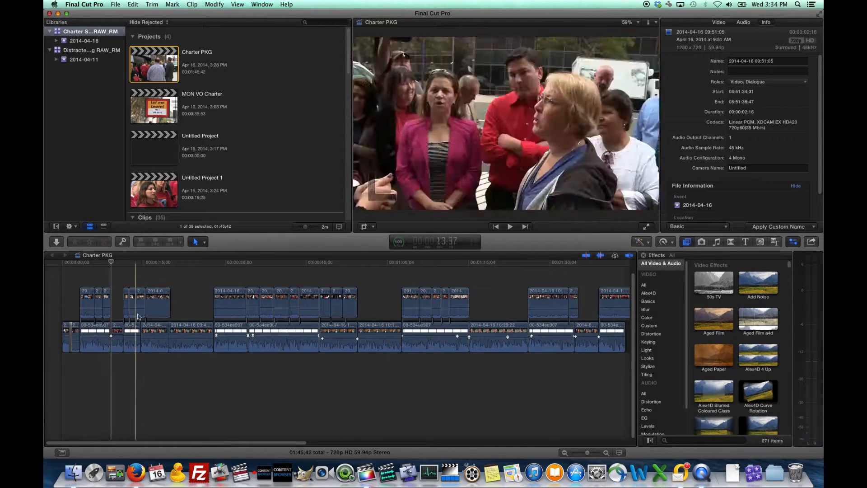
left_click(188, 347)
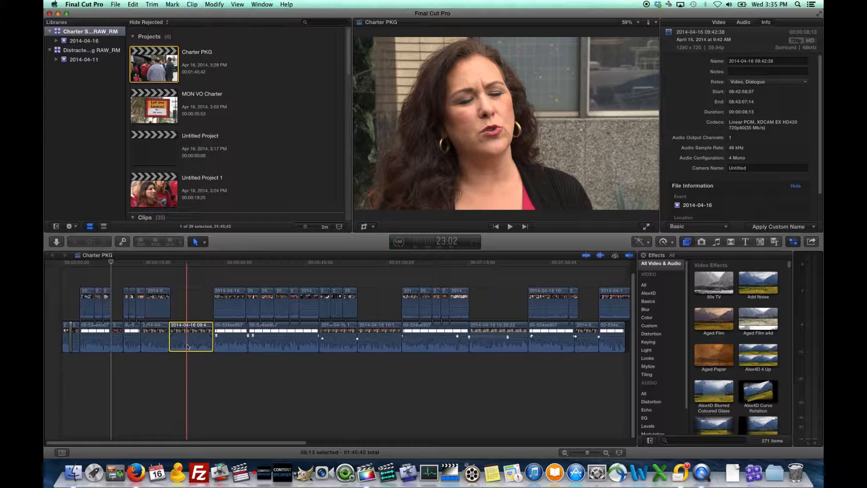
key("ctrl+shift+s")
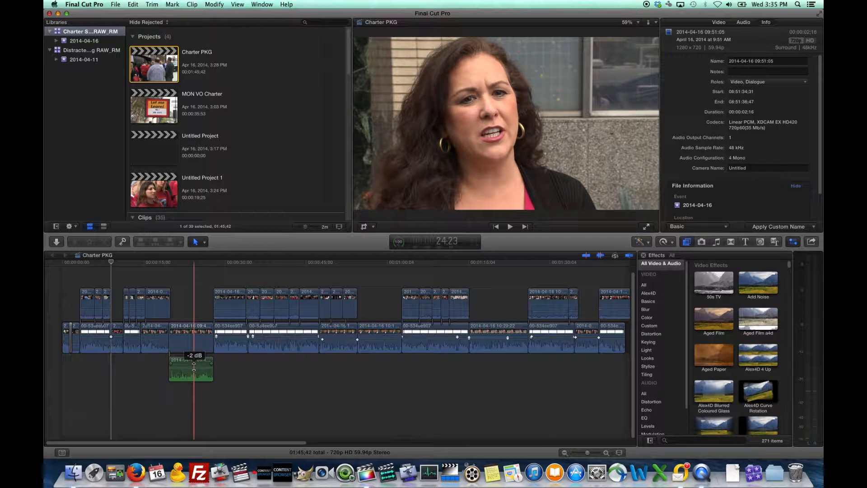
left_click_drag(194, 368, 153, 363)
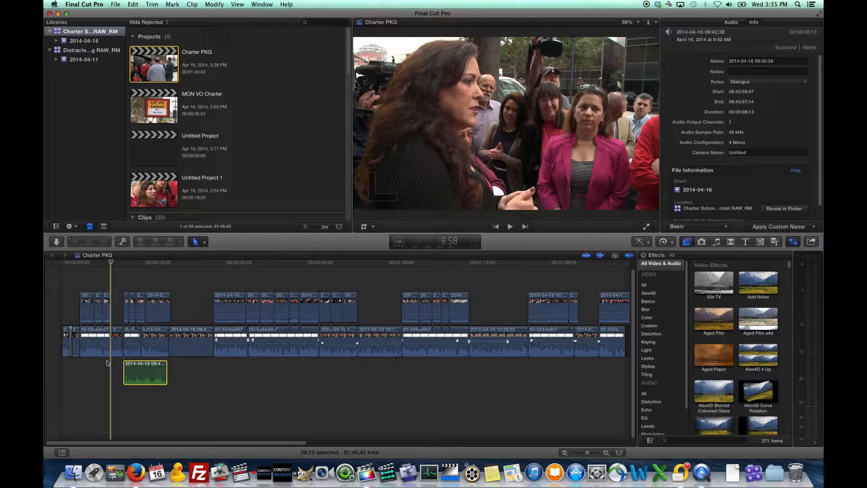
key("ctrl+z")
key("ctrl+z")
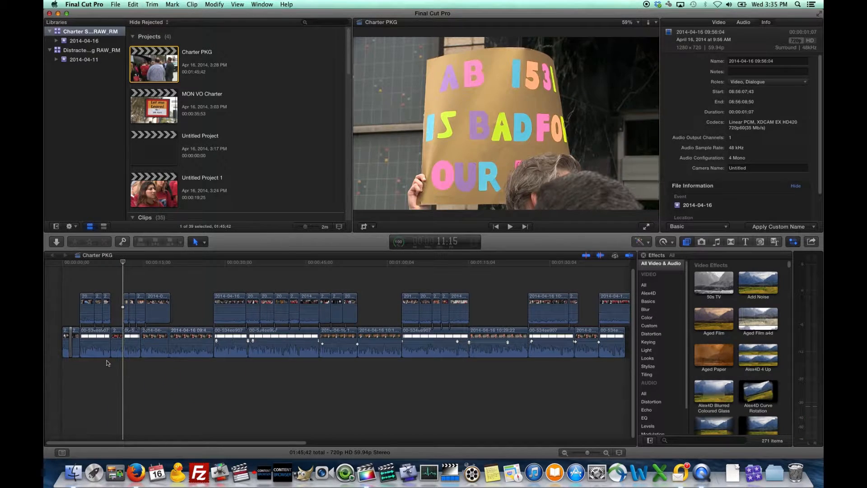
left_click(179, 356)
key("ctrl+shift+s")
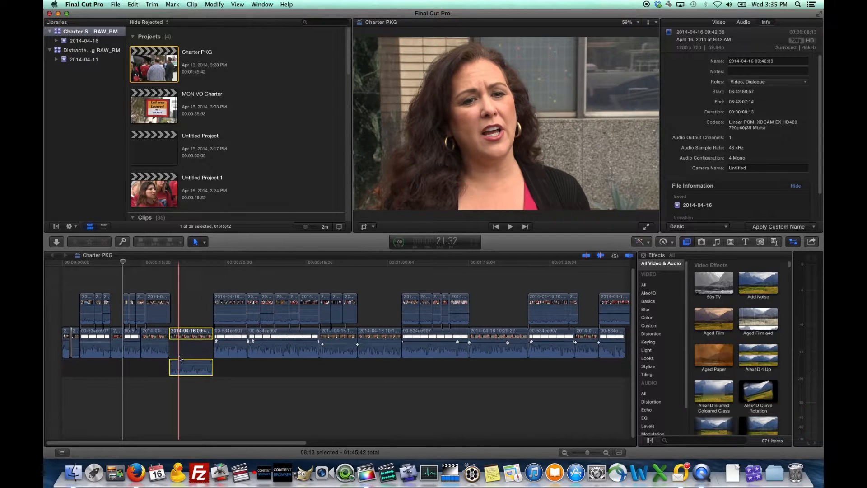
left_click_drag(171, 368, 174, 369)
key("ctrl+z")
key("ctrl+z")
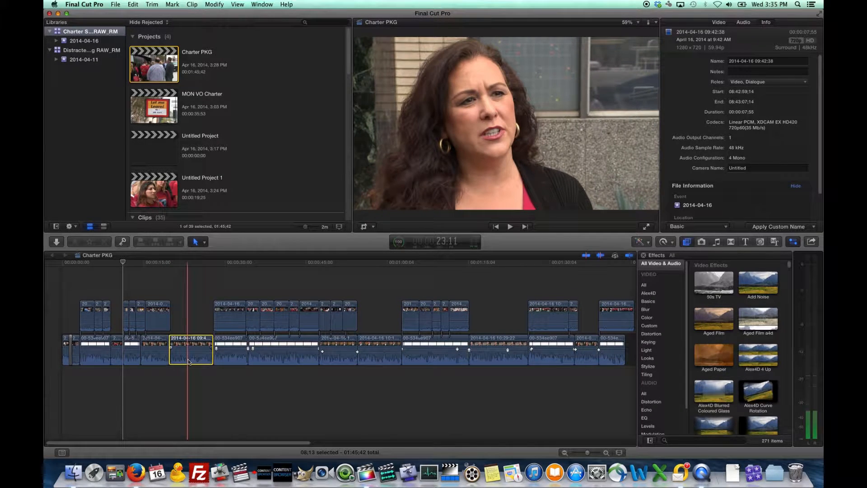
right_click(189, 362)
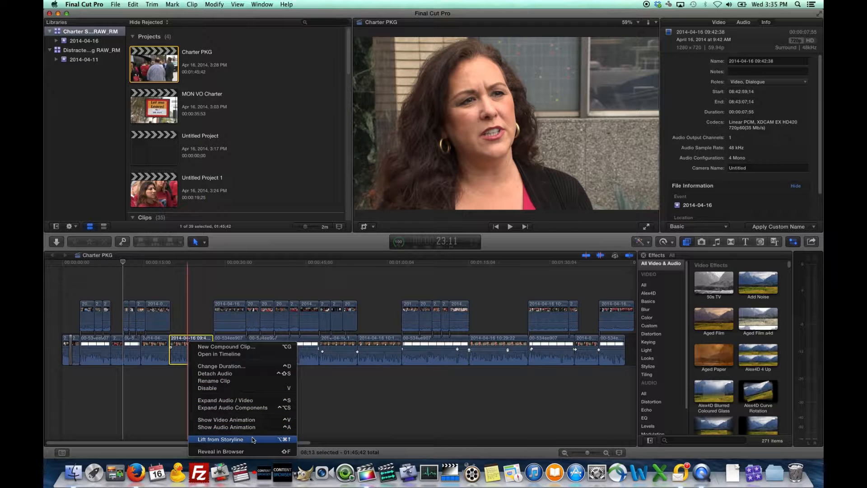
left_click(221, 440)
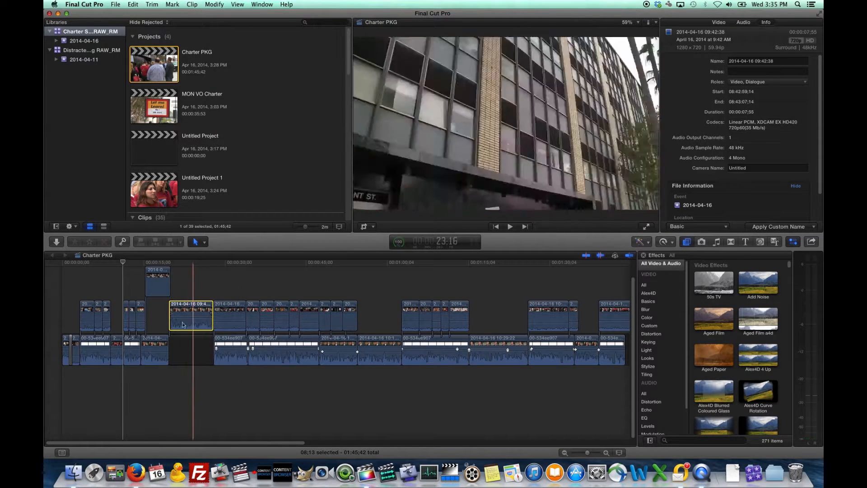
left_click_drag(196, 306, 217, 290)
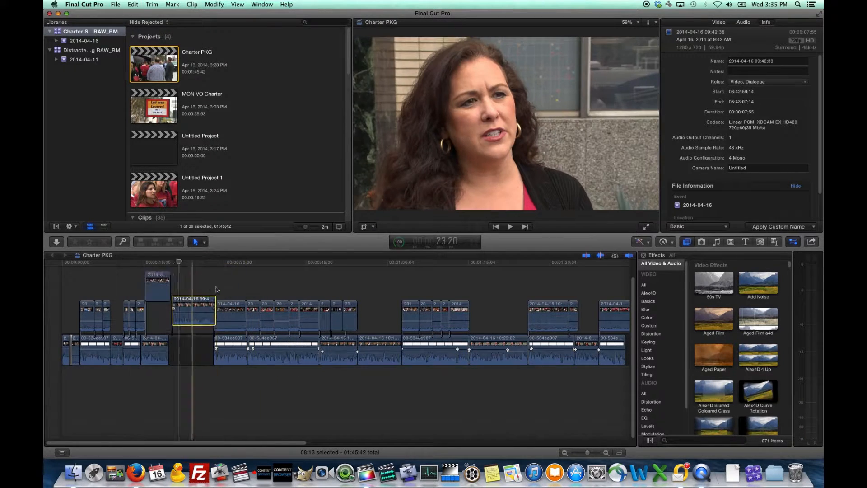
key("super+z")
key("super+z")
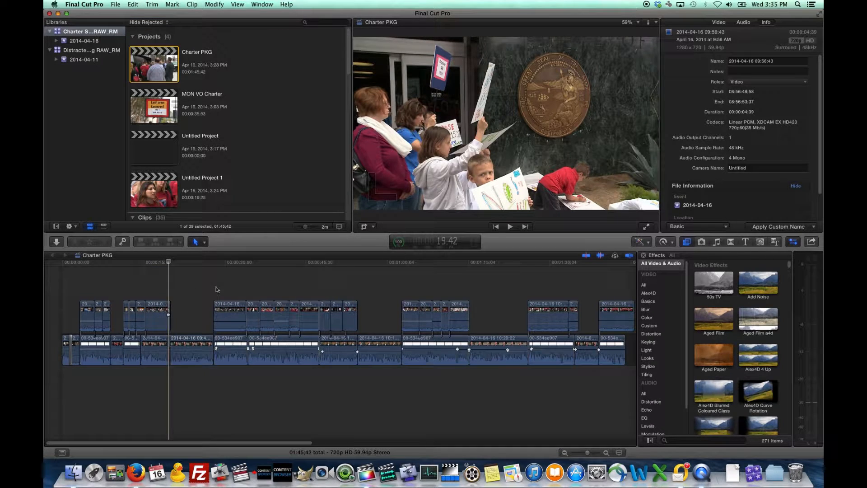
left_click(197, 344)
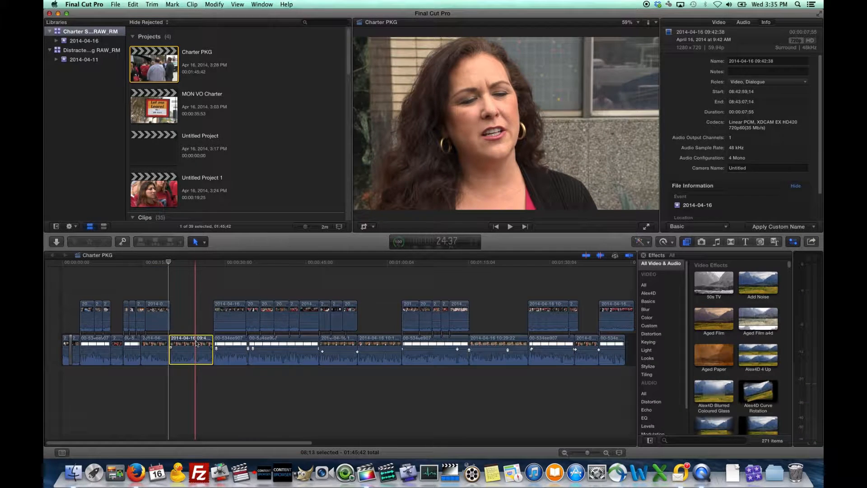
left_click_drag(197, 344, 198, 289)
key("super+z")
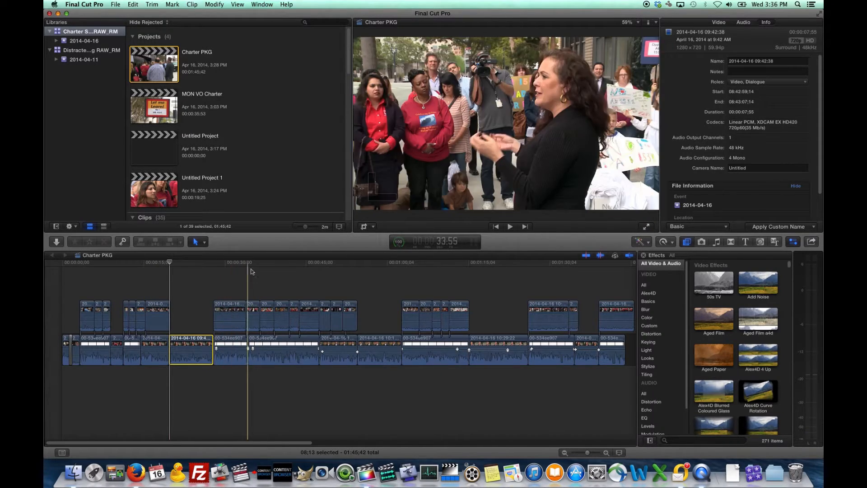
- Play short parts of Charter PKG around the 30-second mark and near the 5-second mark
key("space")
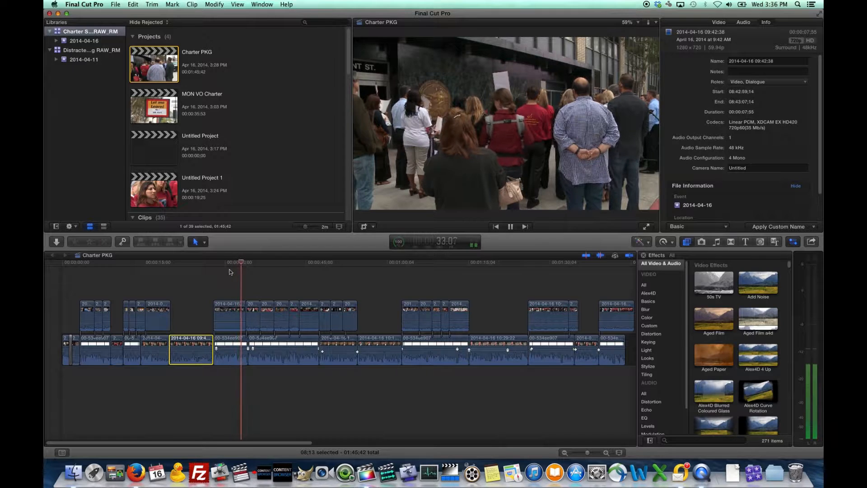
key("space")
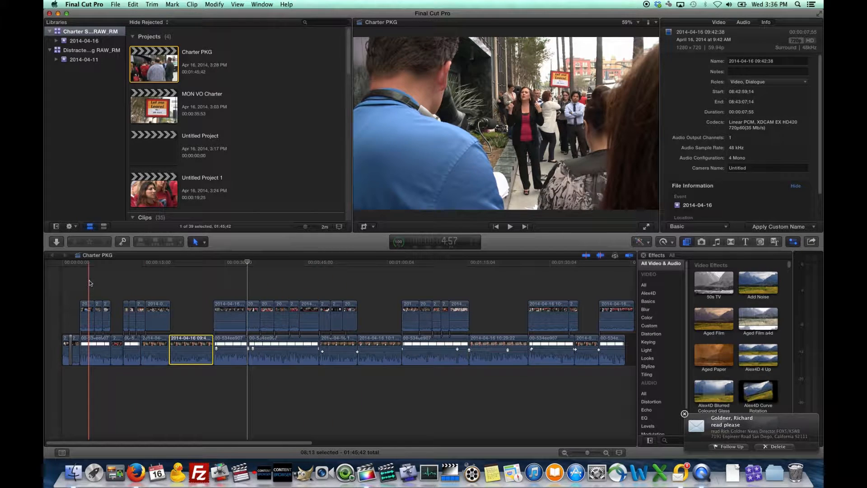
key("space")
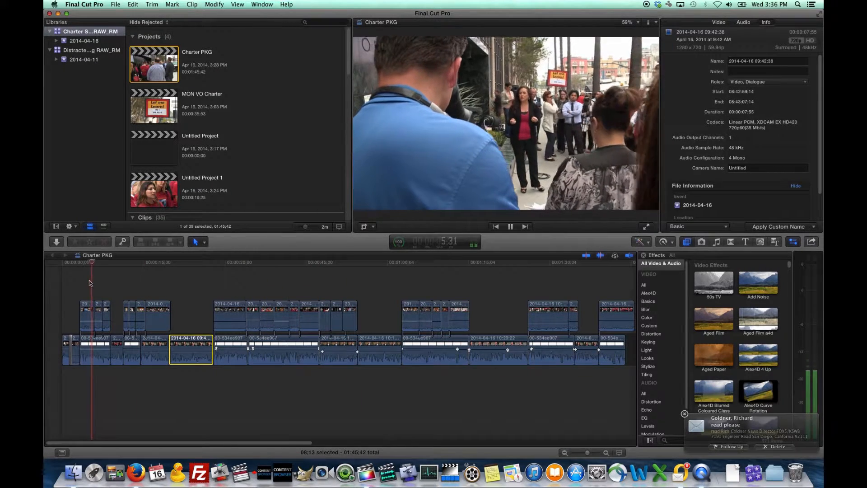
key("space")
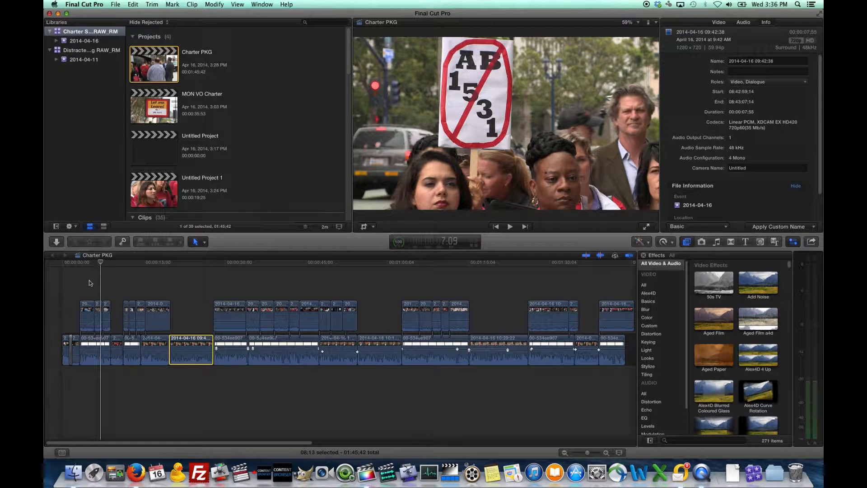
left_click(248, 308)
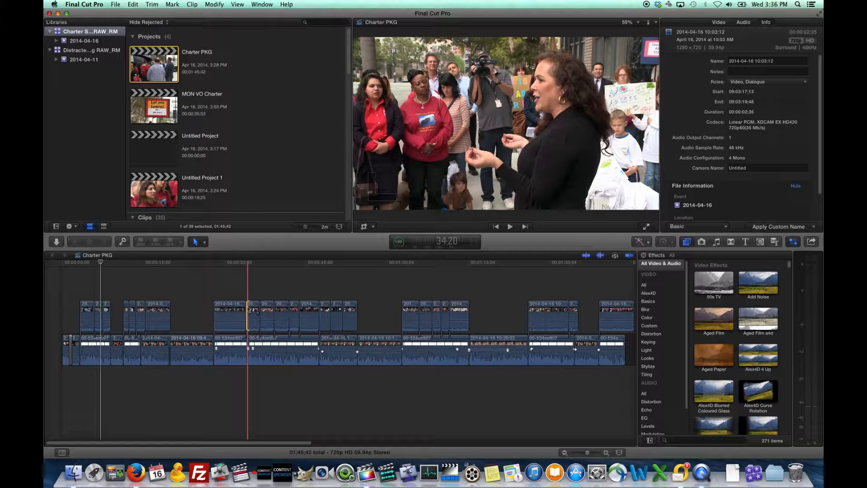
left_click(248, 309)
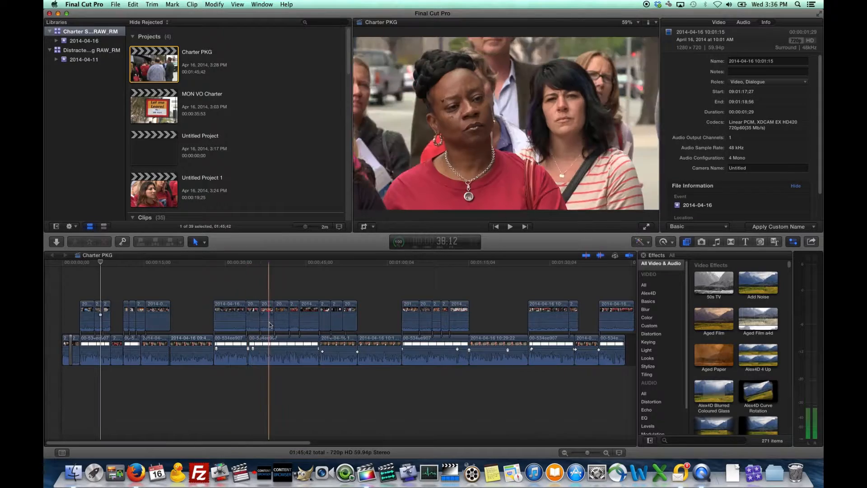
left_click(344, 309)
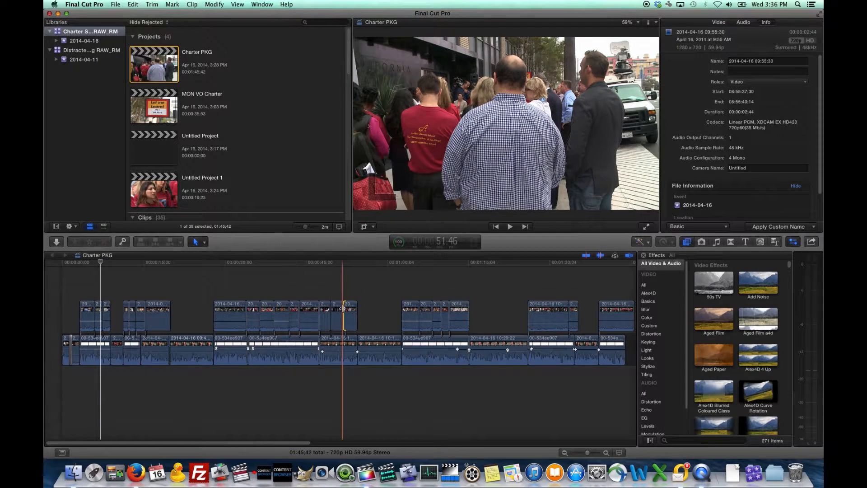
key("super+equal")
key("super+equal")
key("super+equal")
left_click(371, 396)
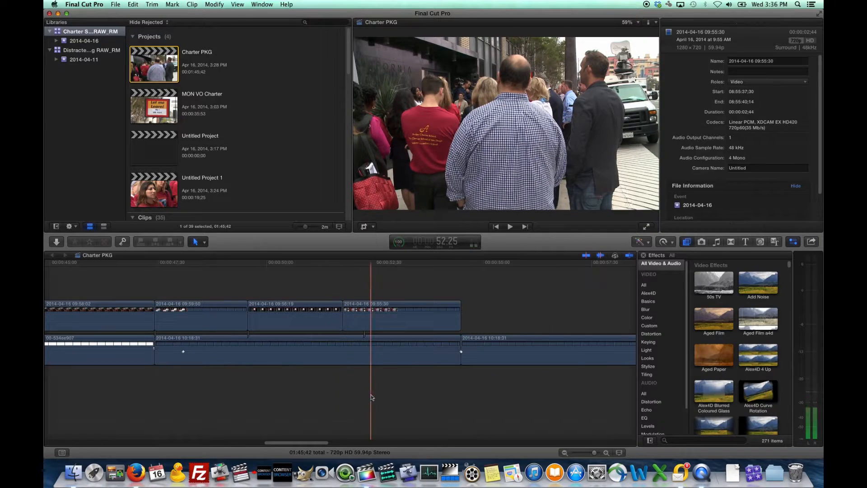
left_click(345, 310)
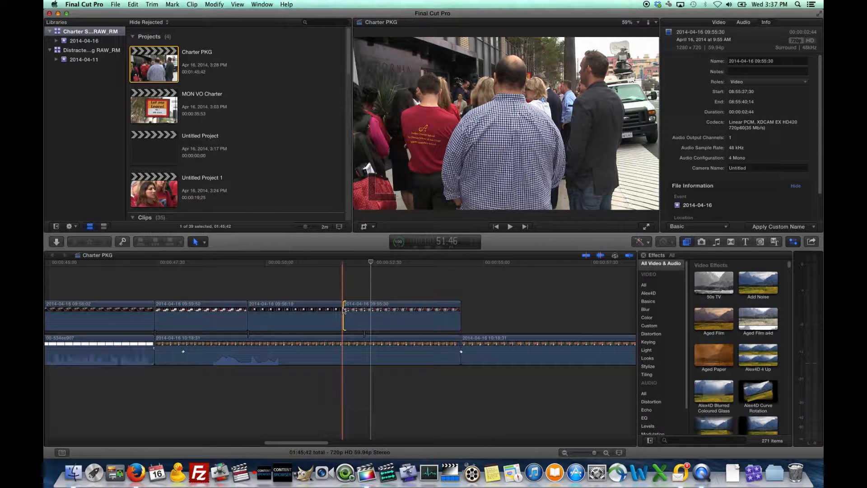
key("super+t")
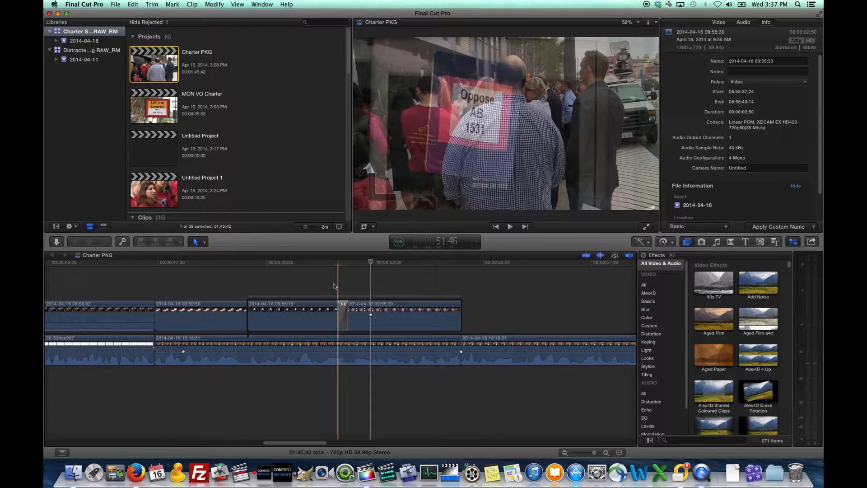
- Play through the cross dissolve from just before it begins
left_click(323, 266)
key("space")
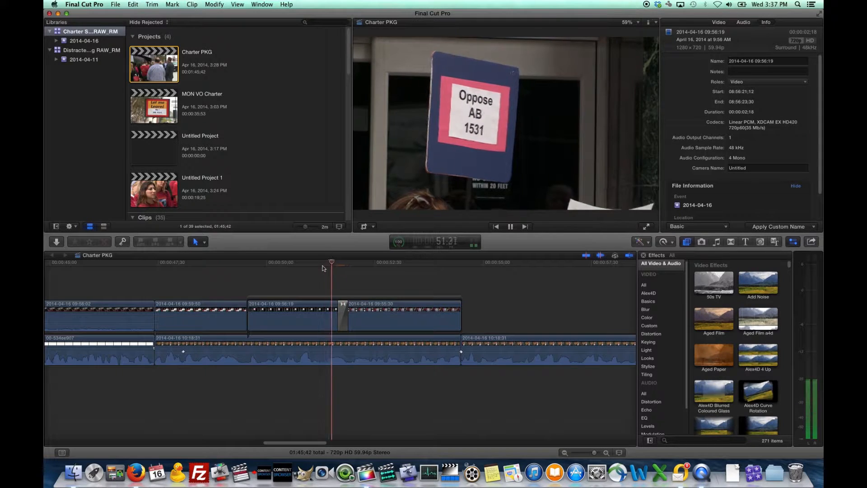
key("space")
- Stretch the cross dissolve to about 42 frames, and set its exact duration to 10 frames
left_click(342, 316)
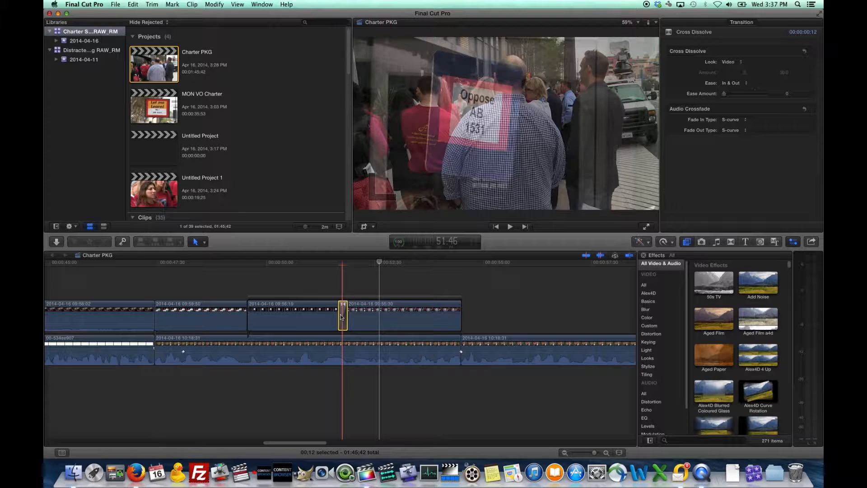
mouse_move(339, 311)
left_mouse_down()
mouse_move(307, 309)
mouse_move(325, 308)
left_mouse_up()
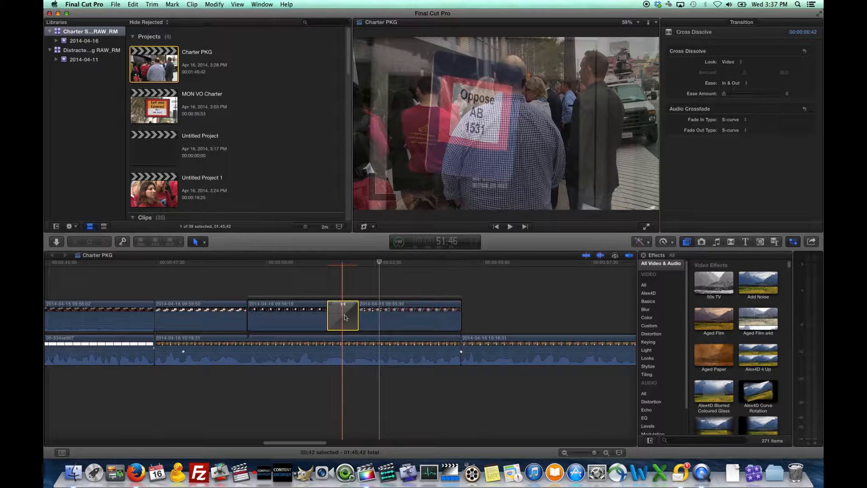
key("ctrl+d")
type("10")
key("Return")
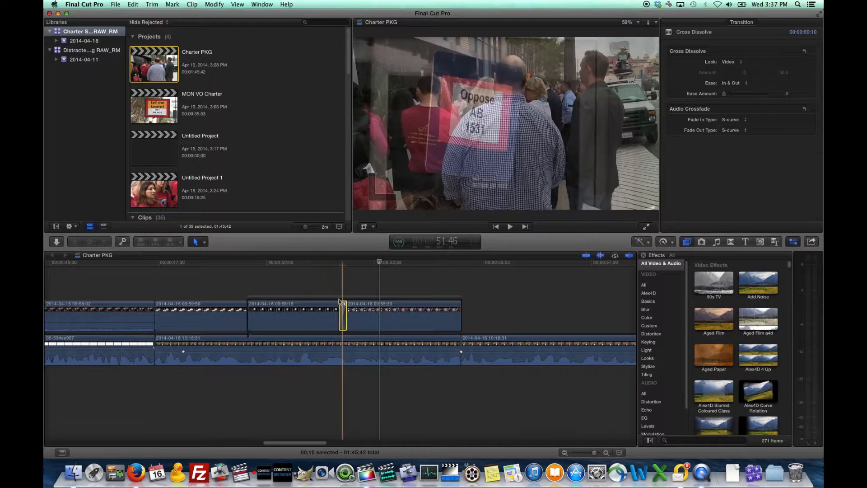
left_click(323, 280)
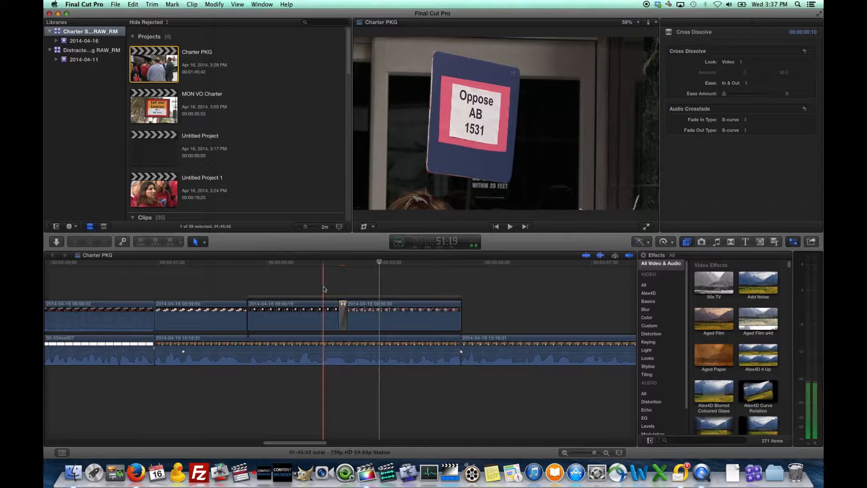
- Review the Playback and Editing preferences, including the transition duration and background render settings, and close them
left_click(99, 5)
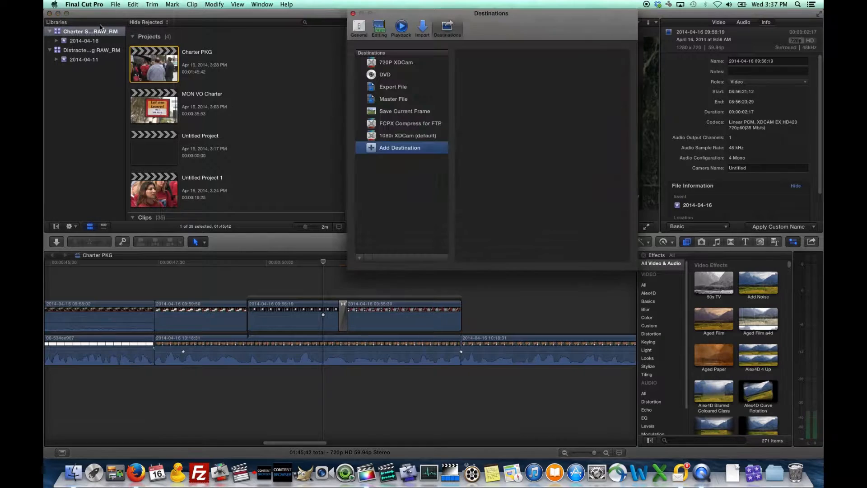
left_click(402, 28)
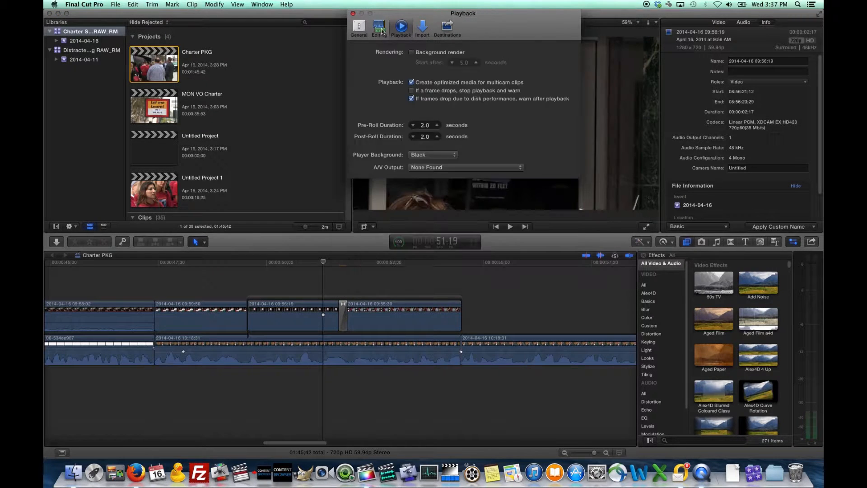
left_click(381, 29)
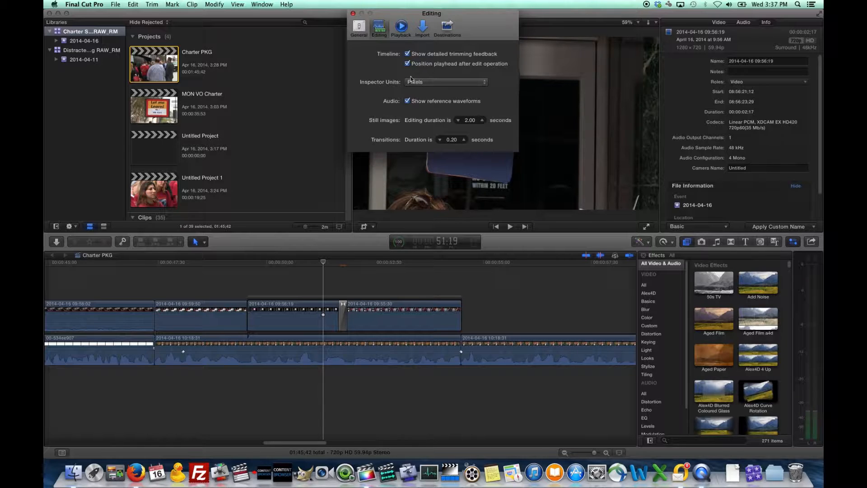
left_click(353, 14)
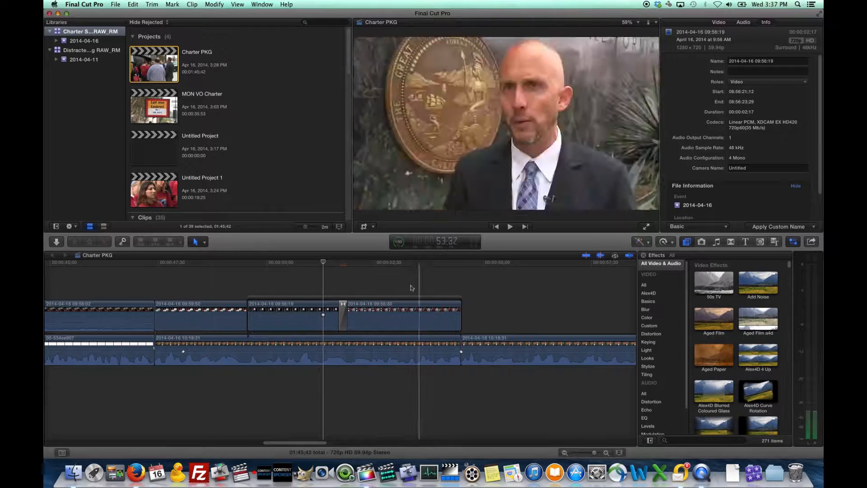
left_click(395, 270)
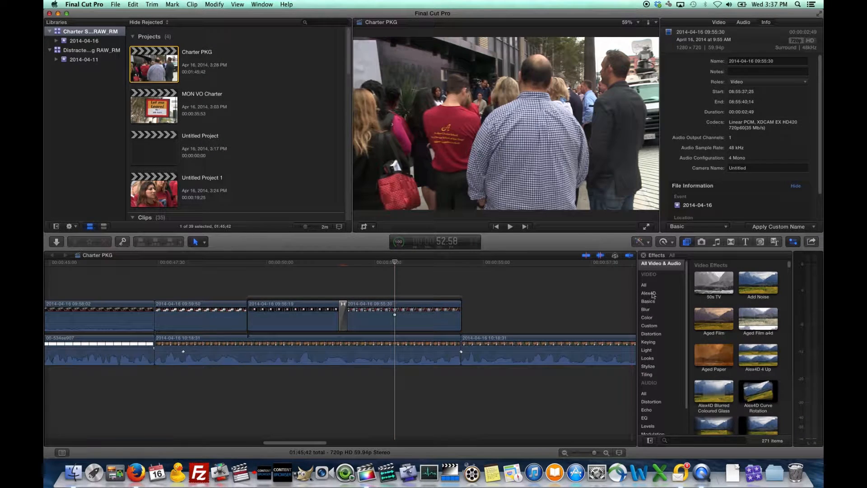
left_click(717, 243)
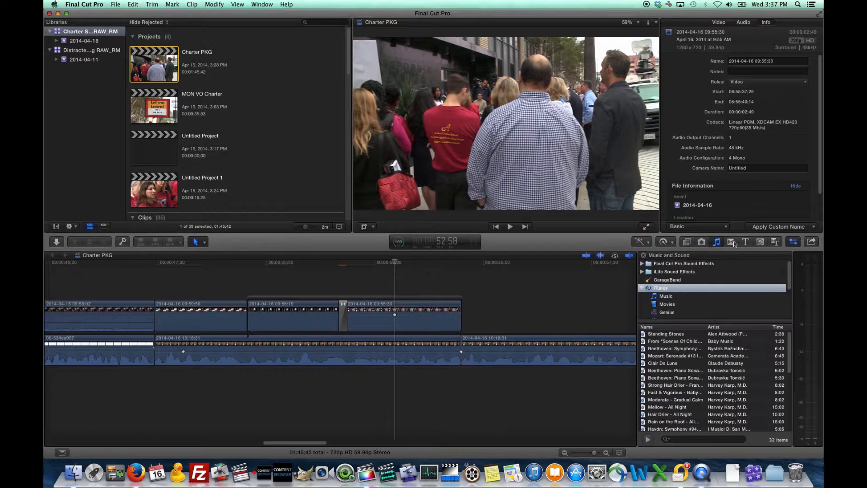
left_click(687, 243)
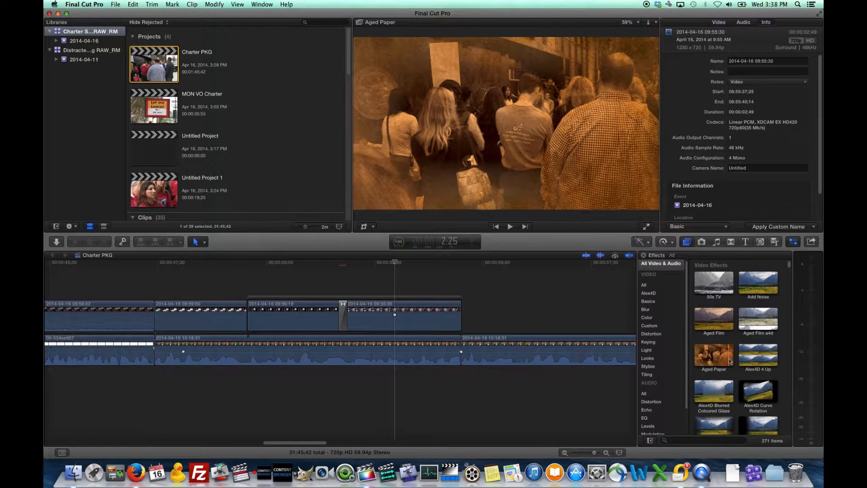
left_click_drag(731, 360, 443, 319)
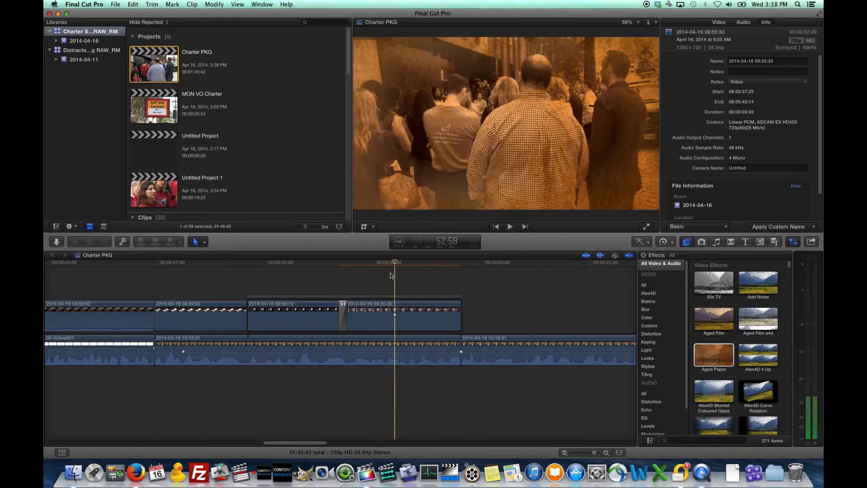
left_click(362, 263)
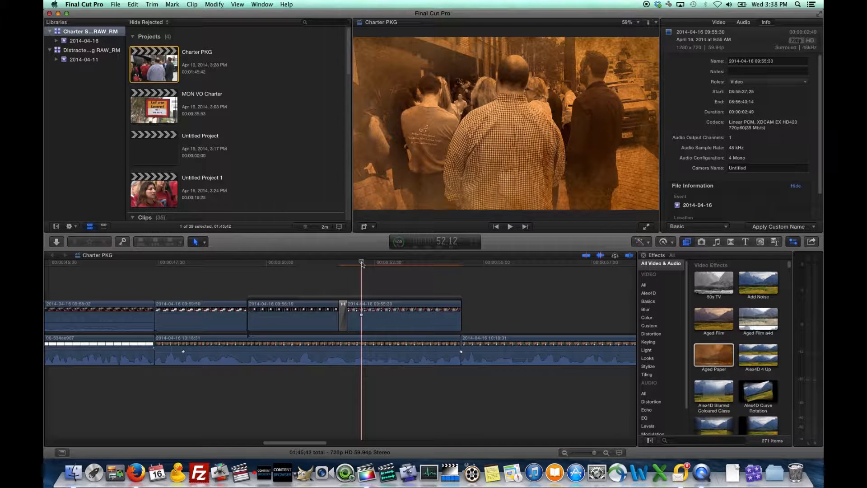
key("space")
key("space")
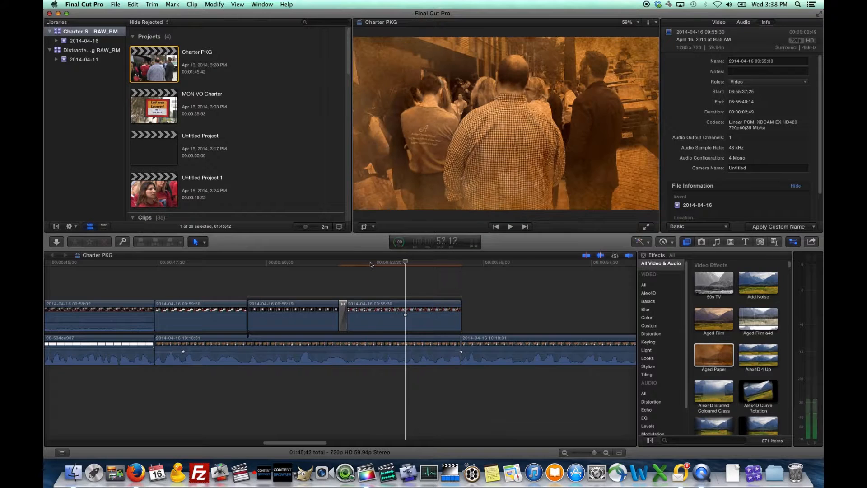
left_click(368, 264)
key("space")
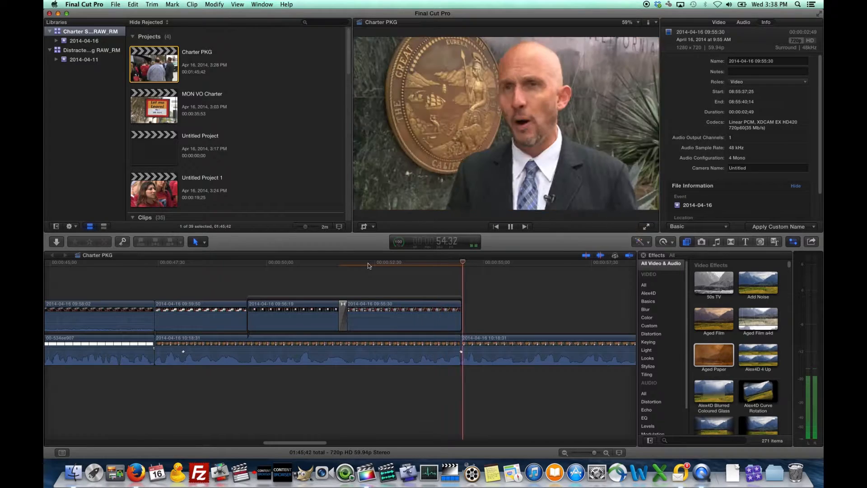
key("space")
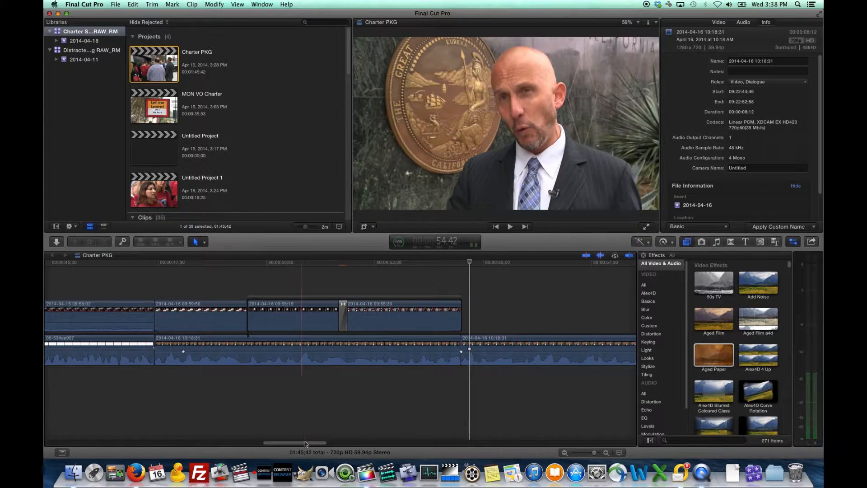
- Turn background rendering on and back off in the Playback preferences, and close them
left_click_drag(305, 442, 319, 452)
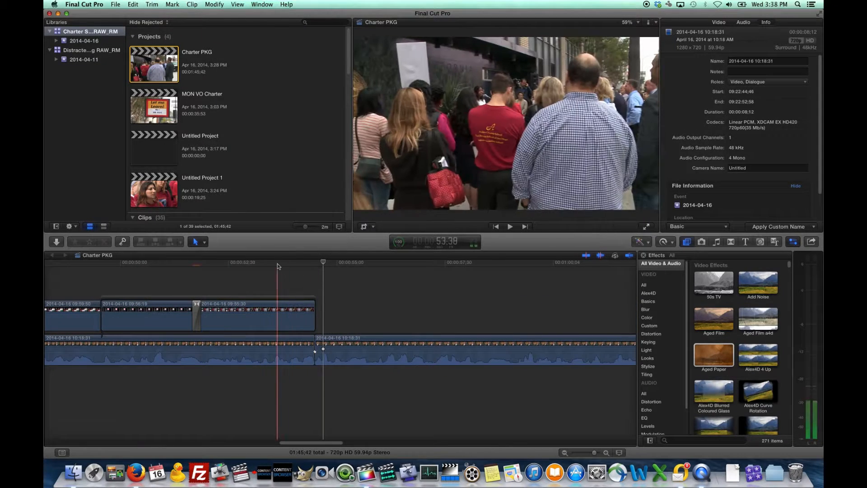
left_click(277, 267)
left_click(84, 5)
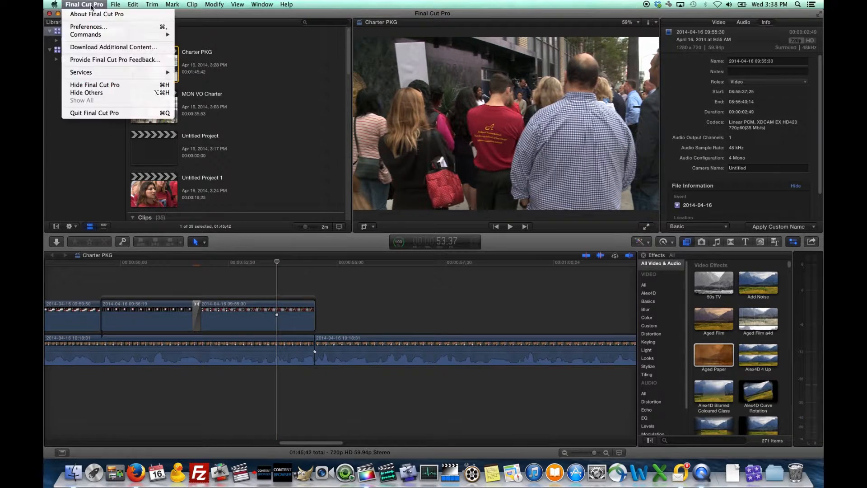
left_click(92, 27)
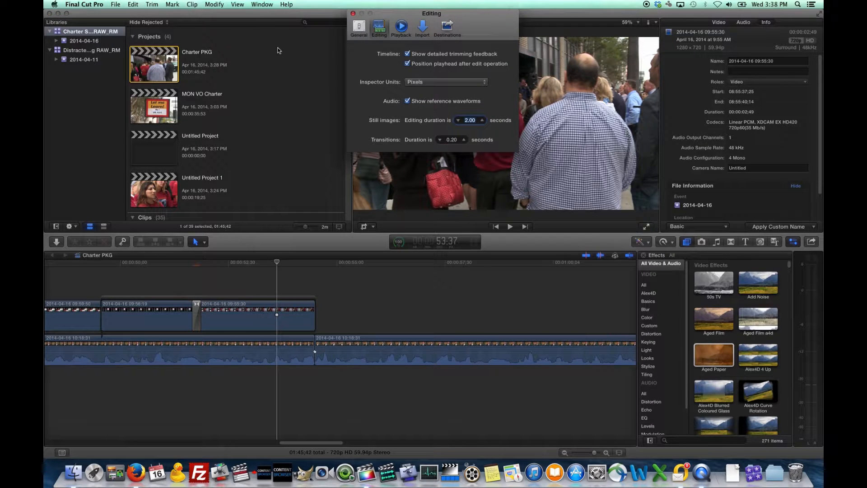
left_click(401, 28)
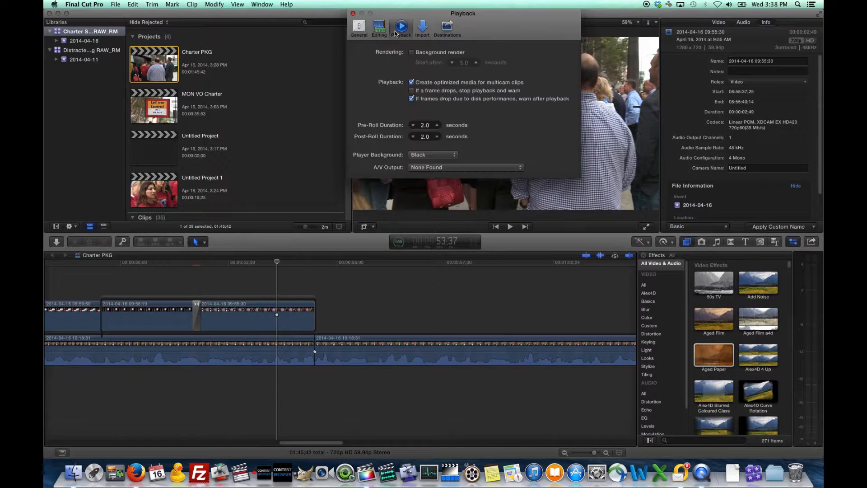
left_click(412, 53)
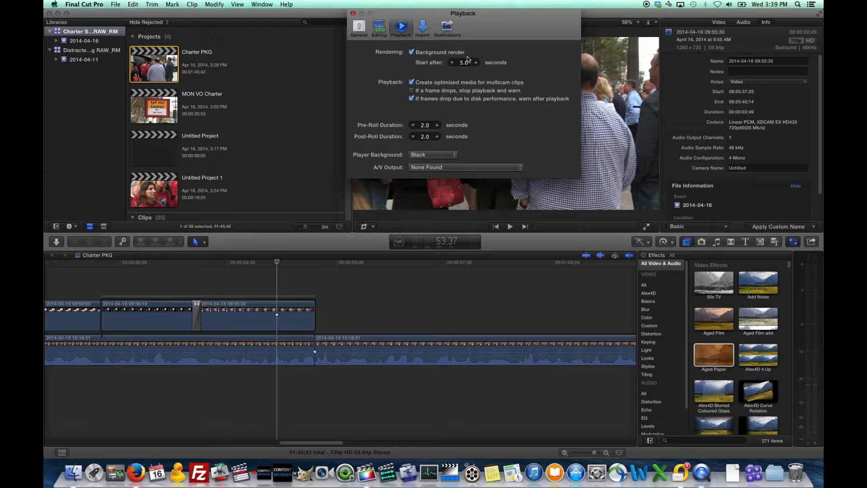
left_click(412, 53)
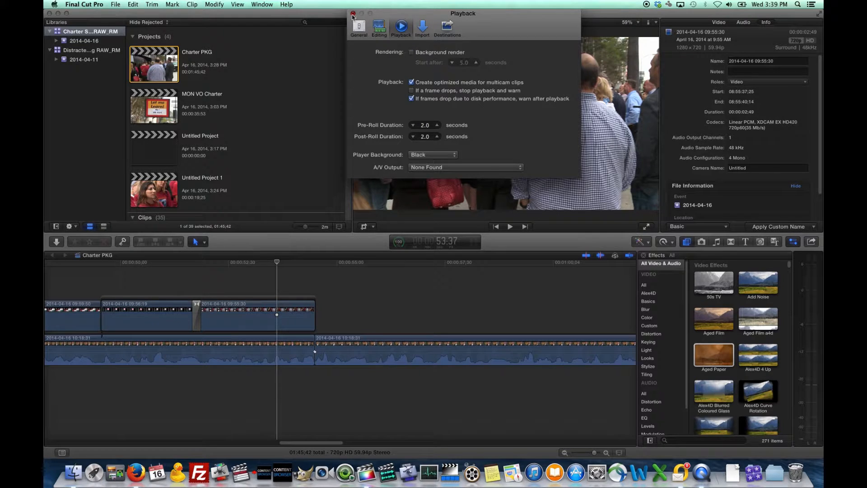
left_click(354, 13)
left_click(412, 297)
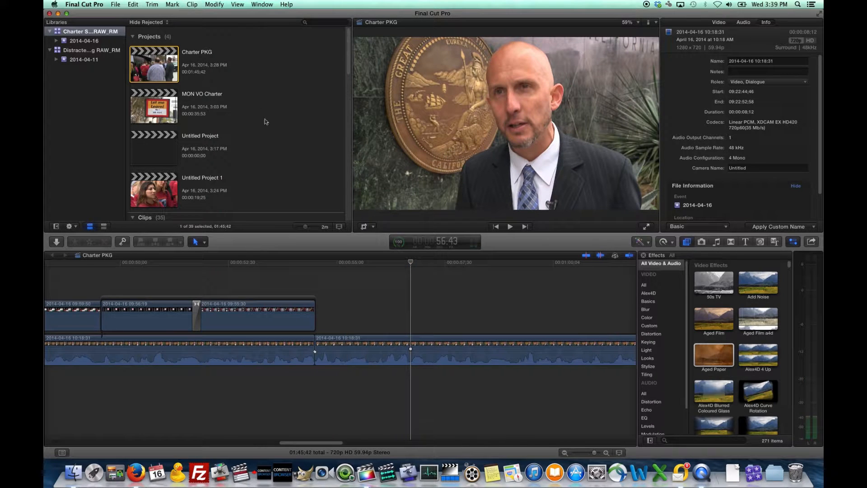
- Look up the available render commands, searching the application's help for "ren"
left_click(214, 4)
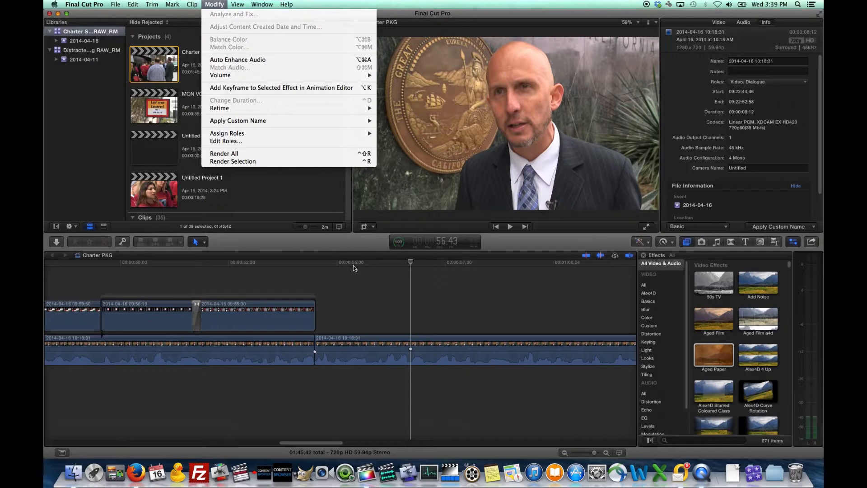
left_click(359, 293)
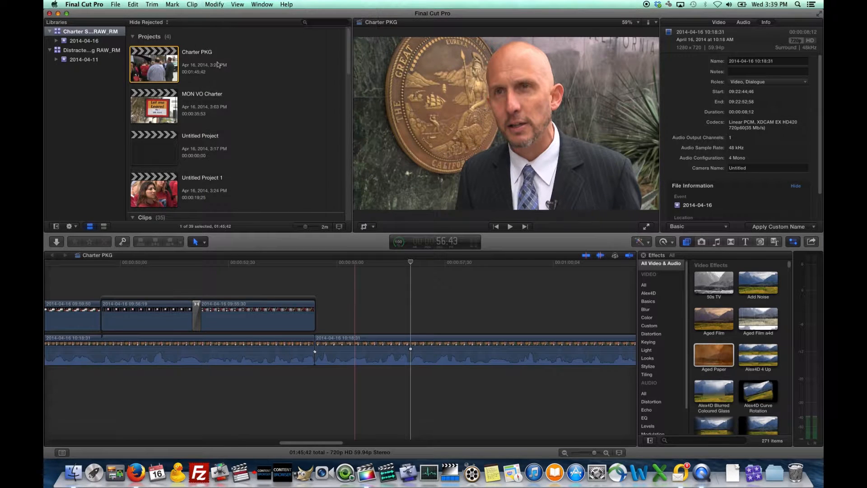
left_click(173, 6)
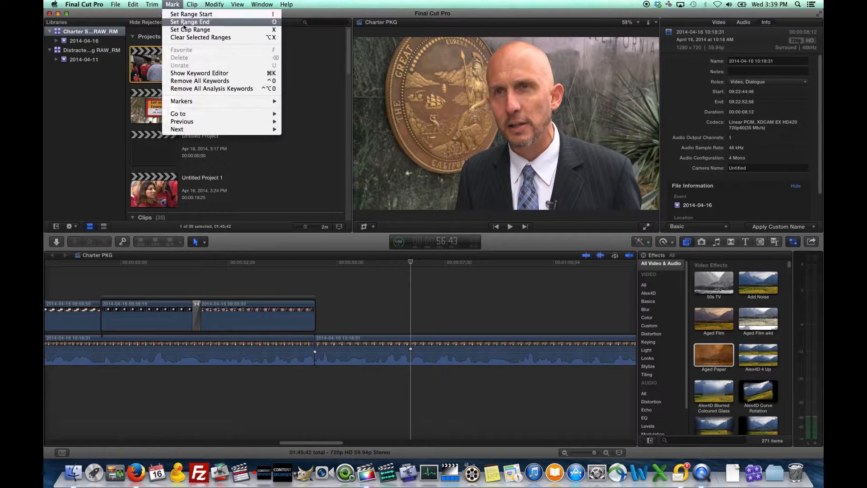
left_click(287, 4)
left_click(288, 4)
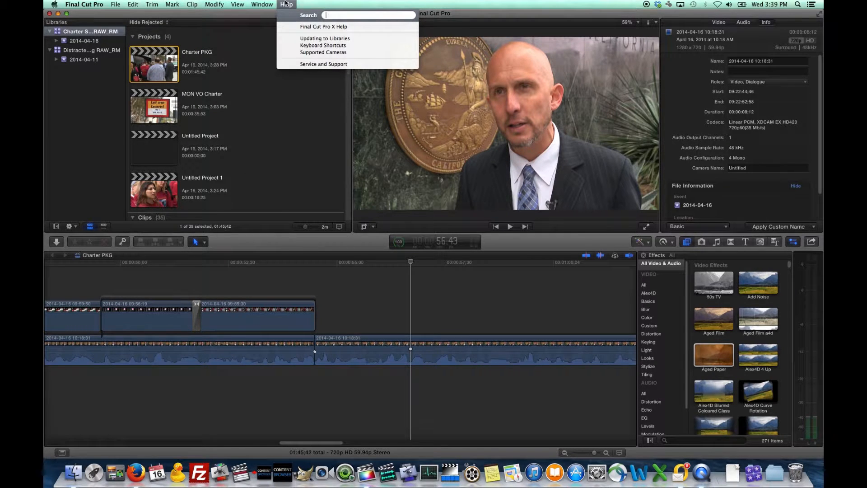
type("ren")
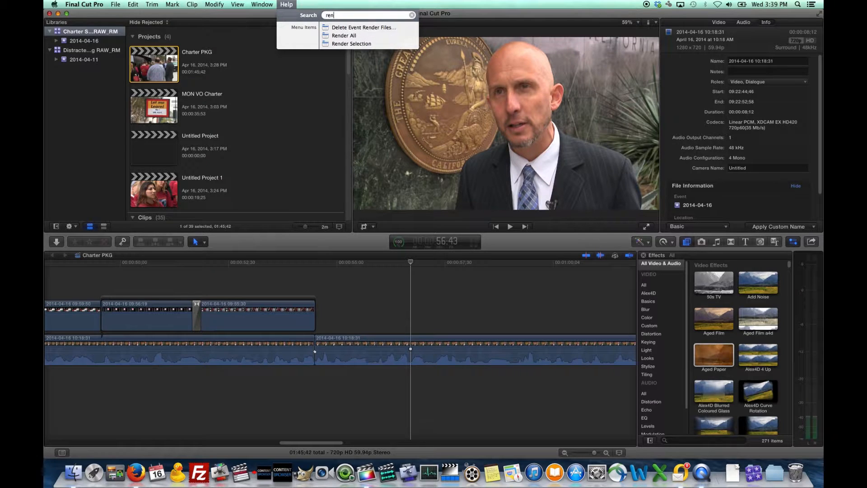
mouse_move(335, 39)
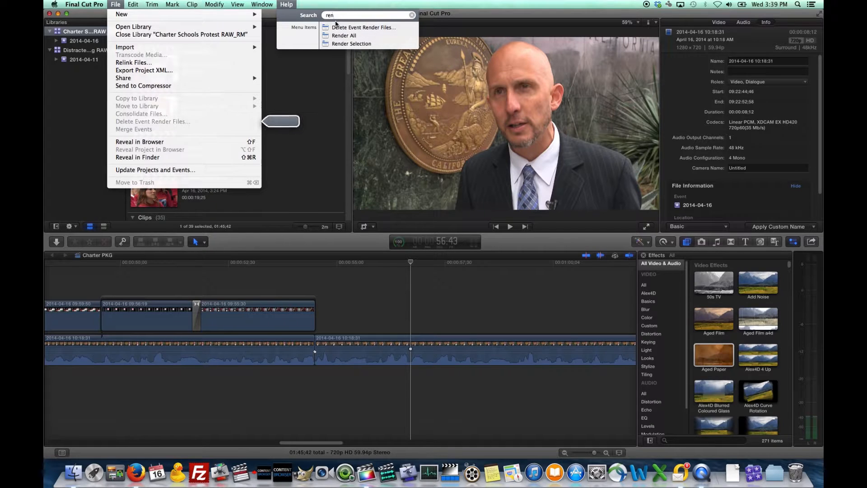
double_click(333, 16)
key("BackSpace")
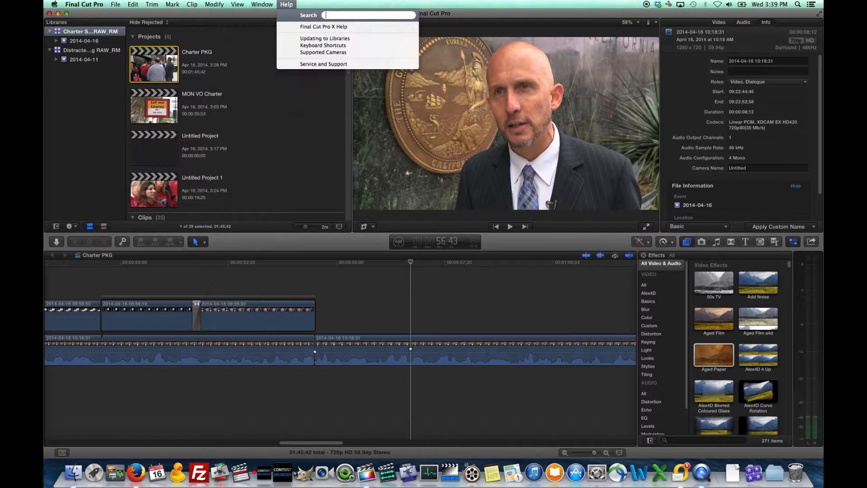
left_click(337, 316)
- Export the Charter PKG project with the 720P XDCam share destination, saving it on the Desktop as Charter PKG 2
key("shift+z")
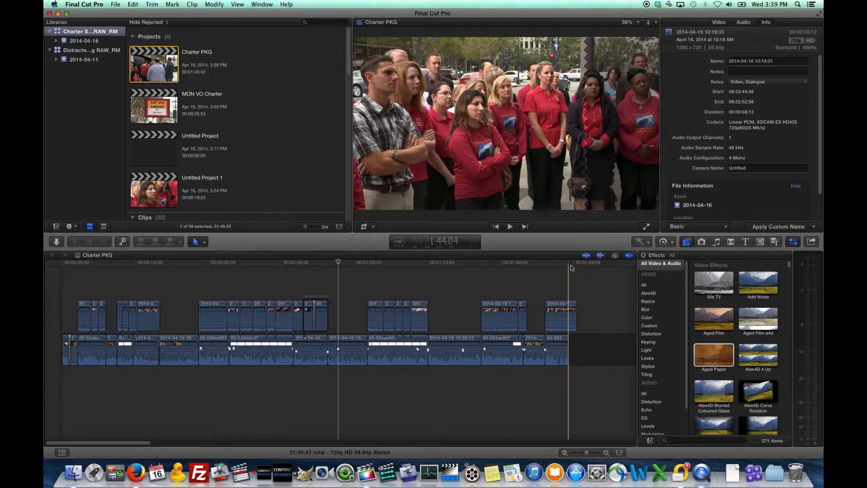
left_click(811, 243)
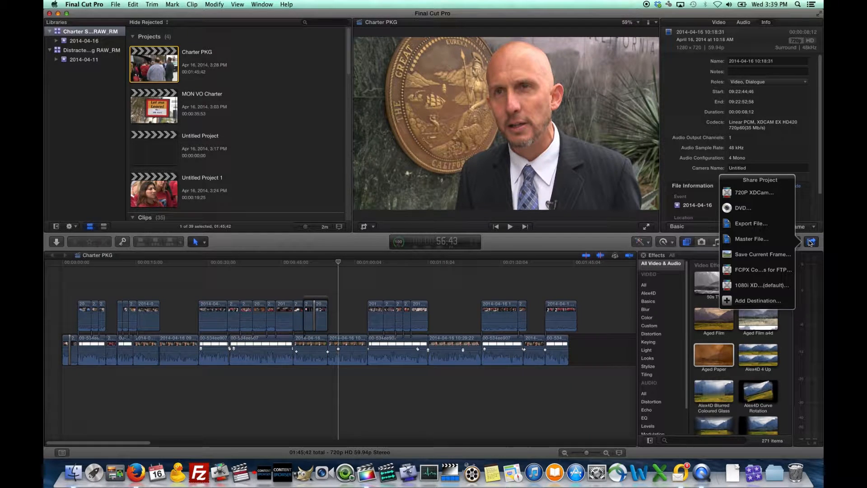
left_click(773, 195)
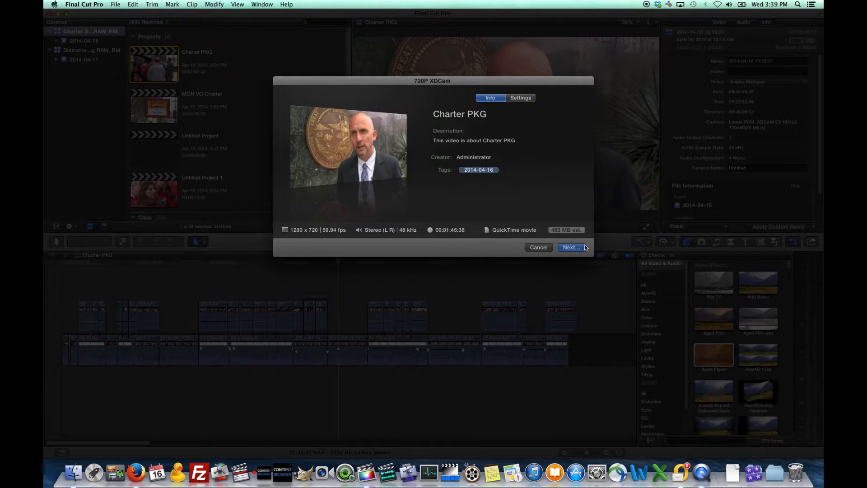
left_click(571, 248)
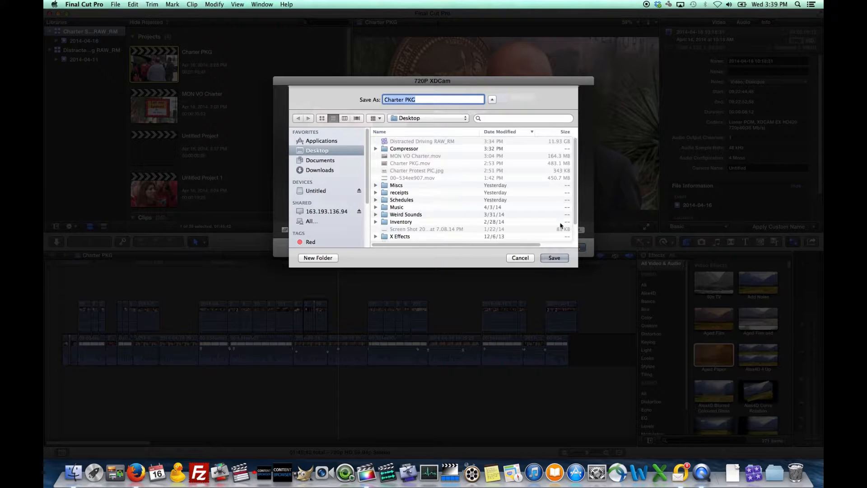
left_click(555, 258)
left_click(451, 135)
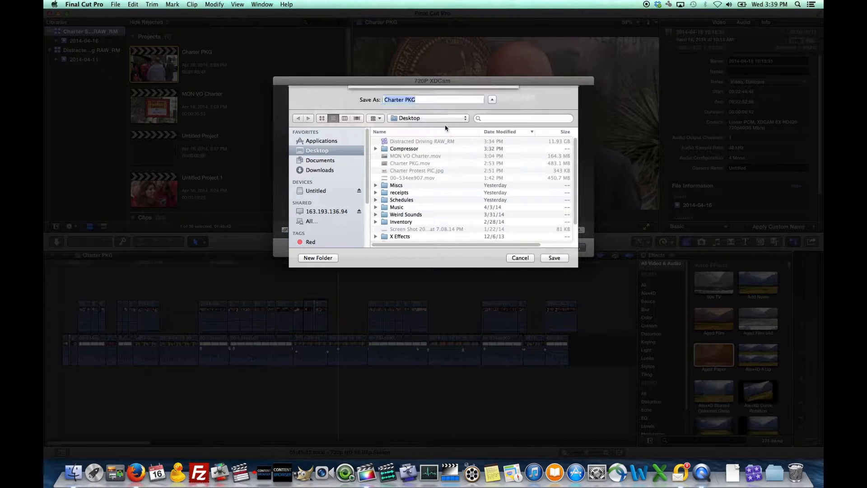
left_click(433, 103)
type("2")
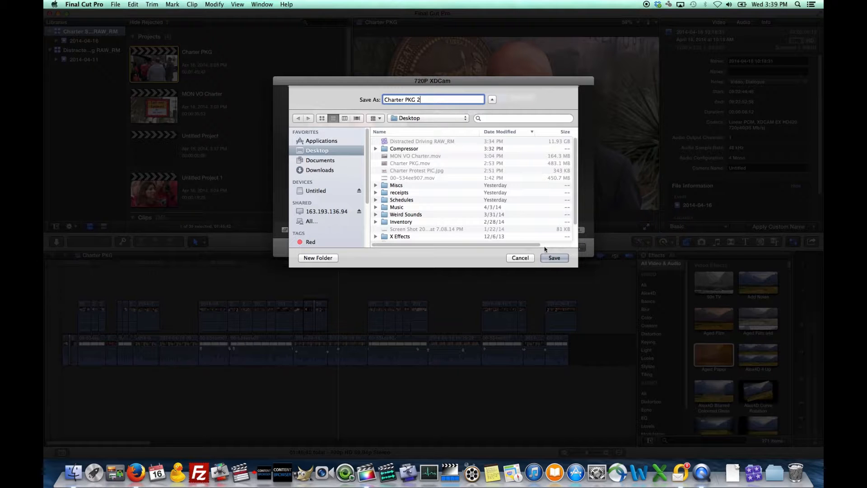
left_click(555, 258)
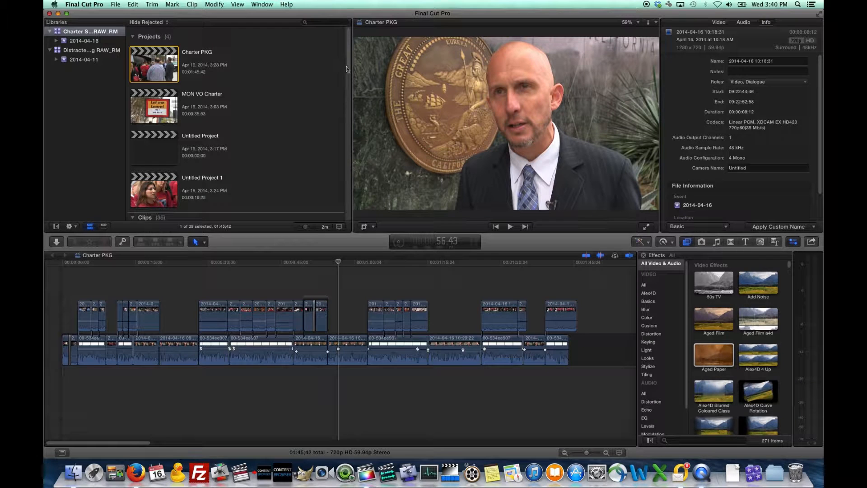
- Browse the clips and projects of the 2014-04-16 event, leaving no item selected
left_click(85, 42)
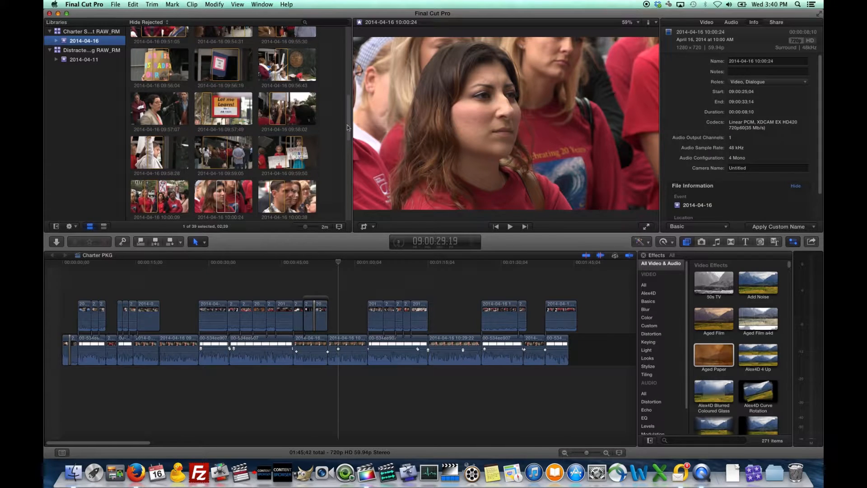
left_click_drag(348, 127, 350, 50)
left_click(322, 97)
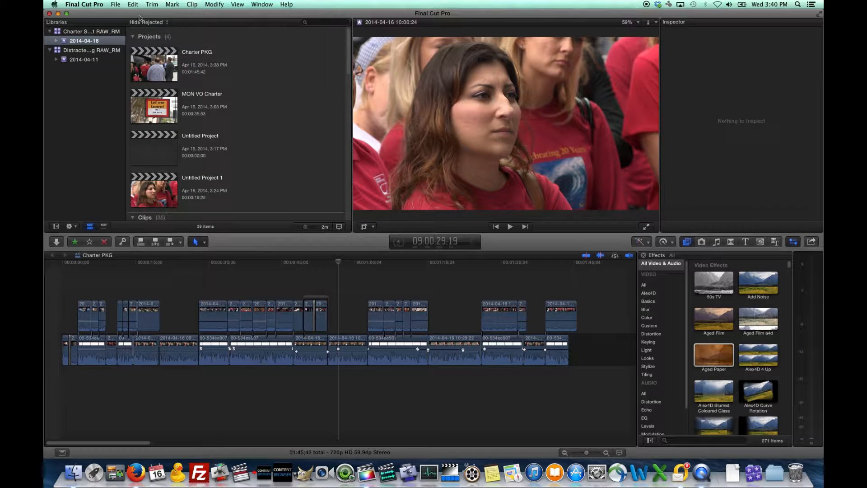
- Create a new 720p HD project named Sotvo in the 2014-04-16 event, keeping the 1280x720, 59.94p settings
left_click(116, 4)
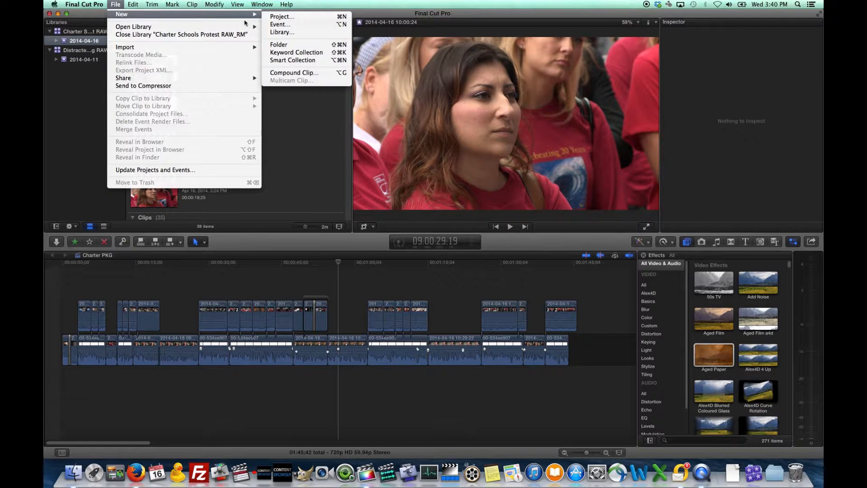
left_click(273, 16)
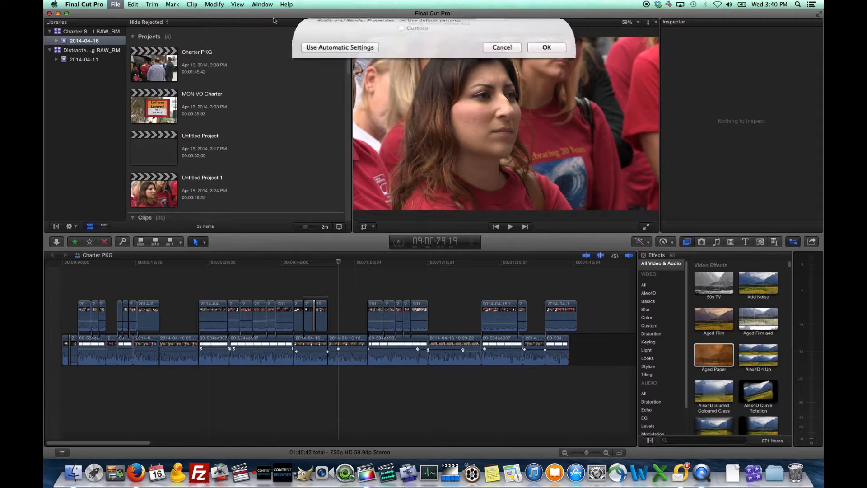
type("Sotv")
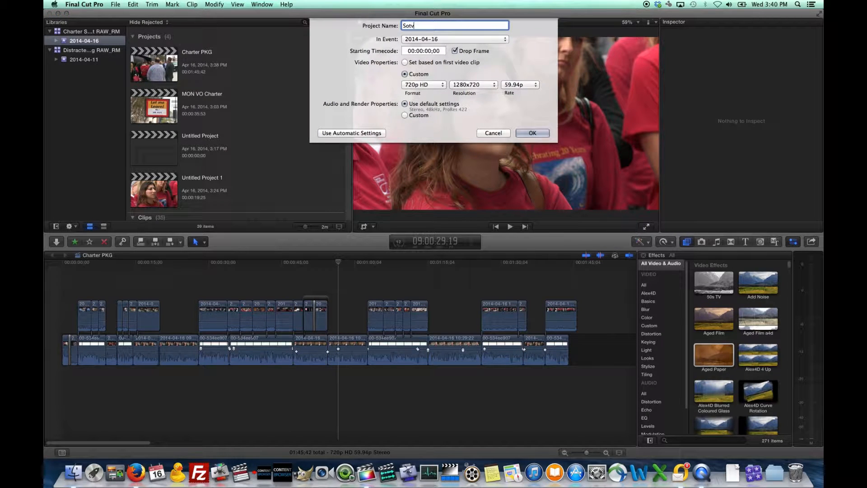
type("o")
left_click(543, 135)
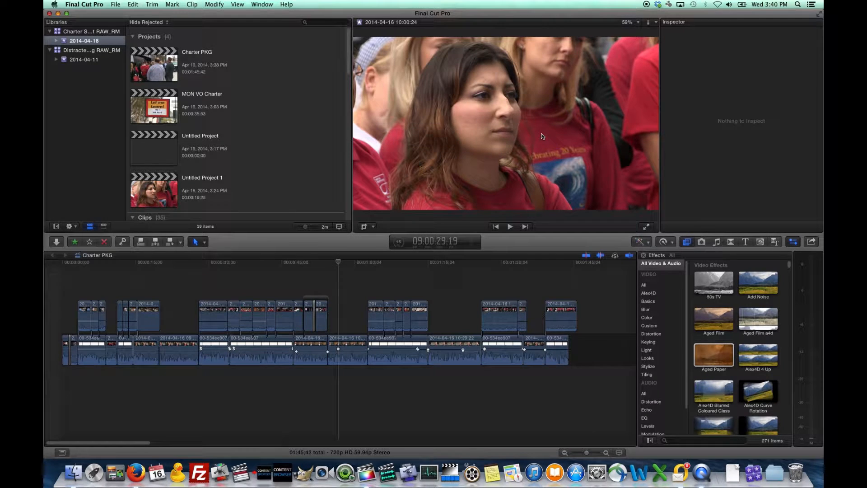
- Check the sharing progress in the background tasks list, expanding and collapsing its details, and close the list
left_click(400, 244)
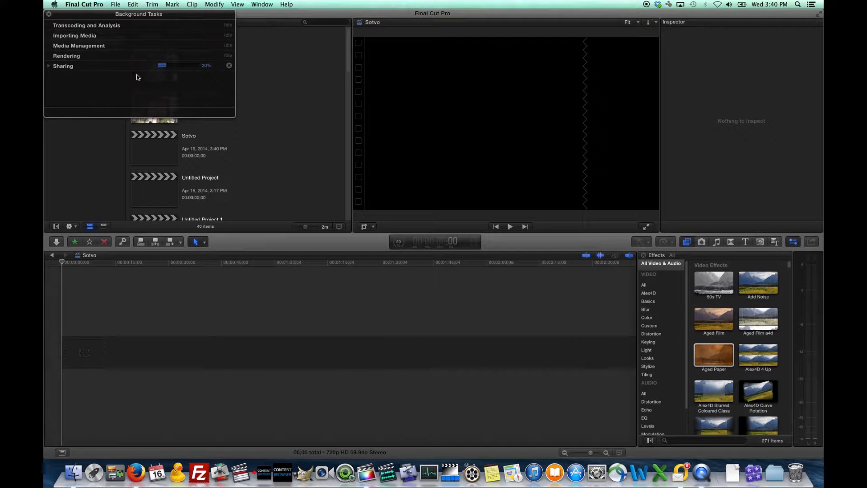
left_click(49, 66)
left_click(49, 66)
left_click(399, 246)
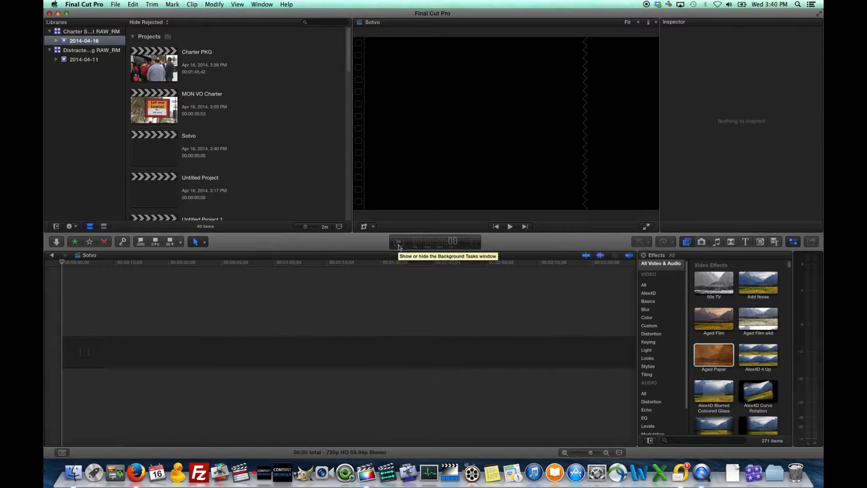
- Hide and show the audio meters beside the effects browser several times, leaving them displayed
left_click(476, 247)
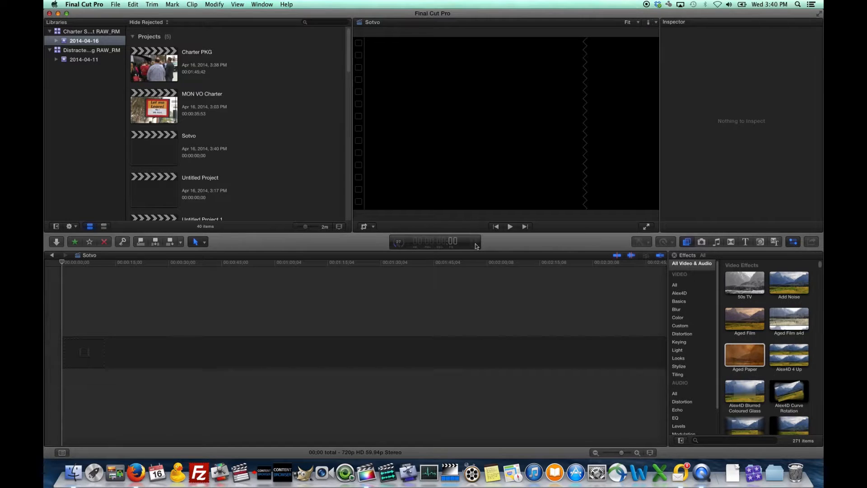
left_click(476, 247)
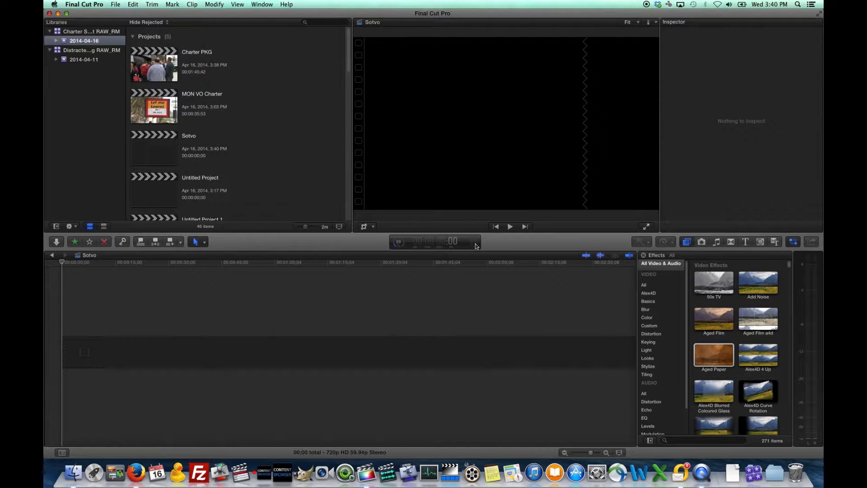
left_click(476, 246)
left_click(475, 246)
left_click(476, 246)
left_click(476, 244)
left_click(475, 244)
left_click(475, 245)
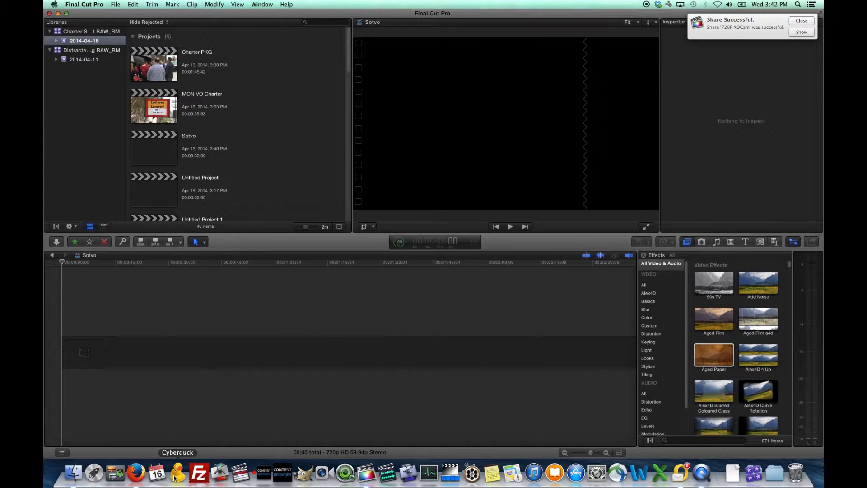
- Go back to the Charter PKG timeline, and look over the media import window and the list of share destinations
left_click(194, 417)
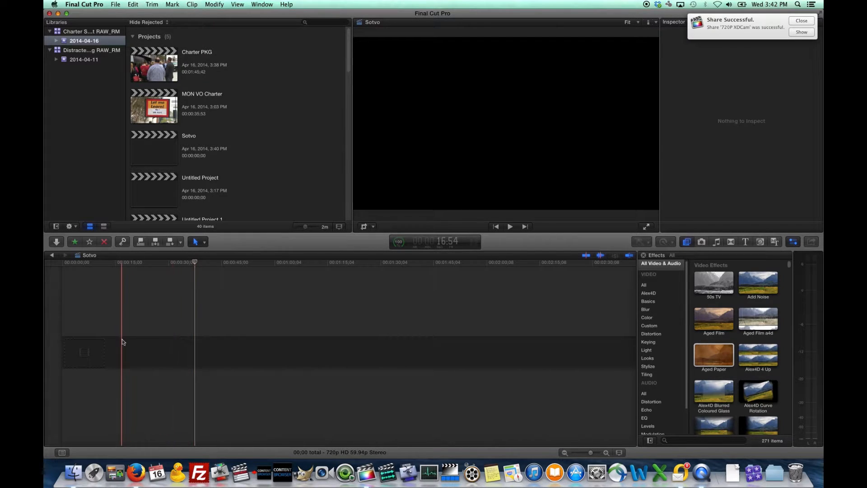
left_click(51, 255)
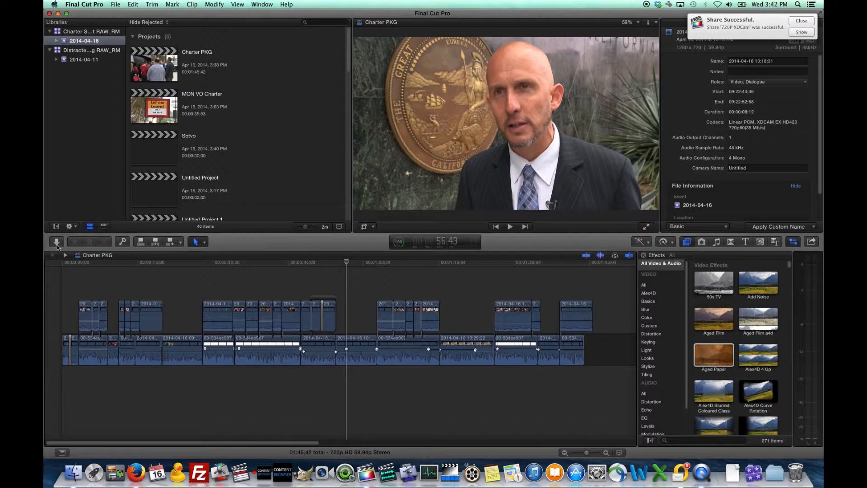
left_click(60, 247)
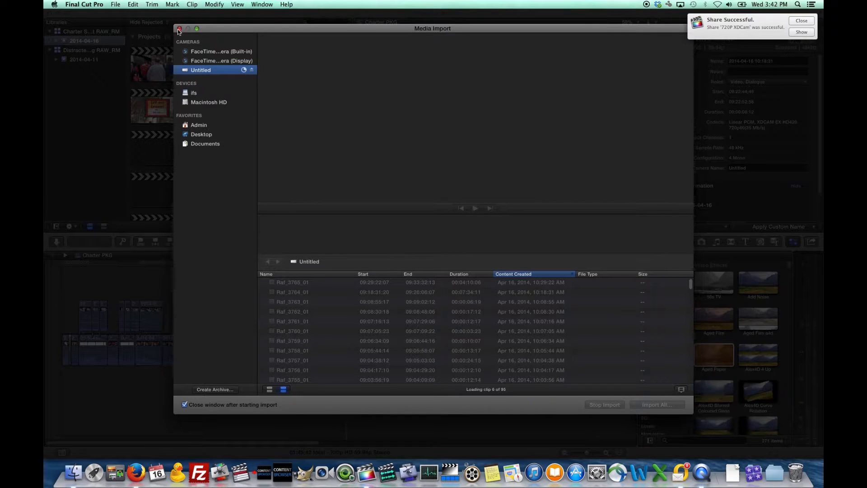
left_click(179, 29)
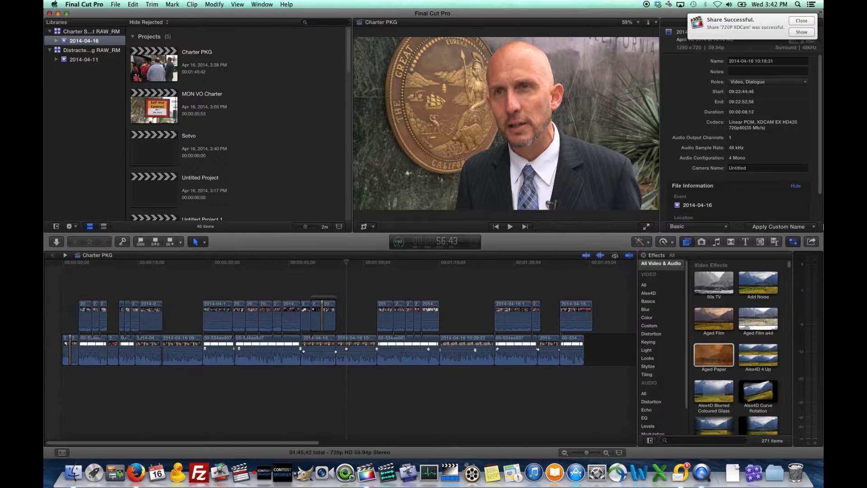
left_click(813, 243)
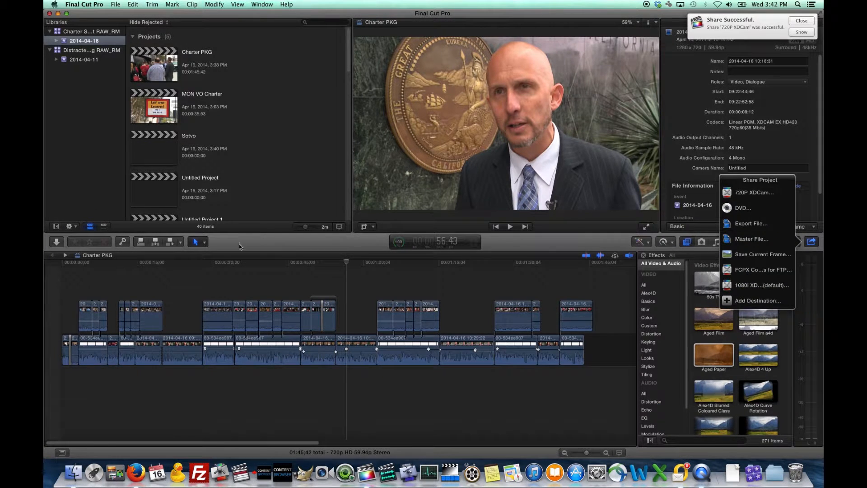
left_click(56, 244)
- Browse the Untitled camera card's media for import, previewing clips in the list and switching to filmstrip view
left_click(56, 244)
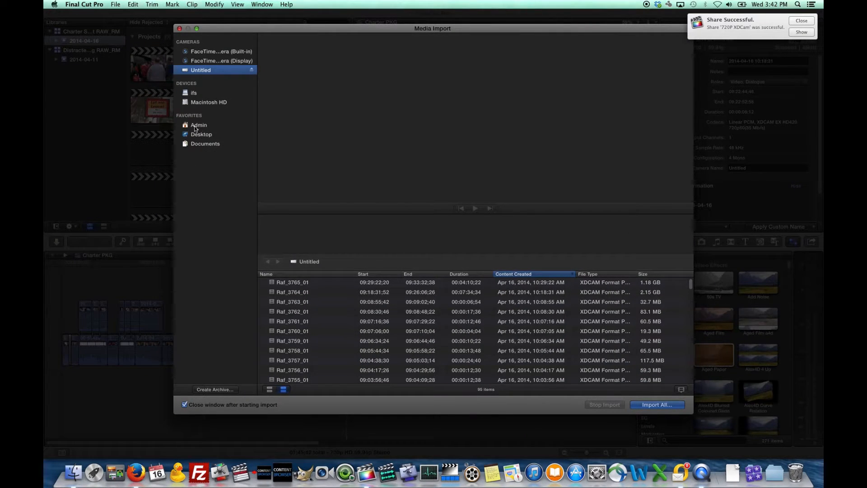
left_click(196, 94)
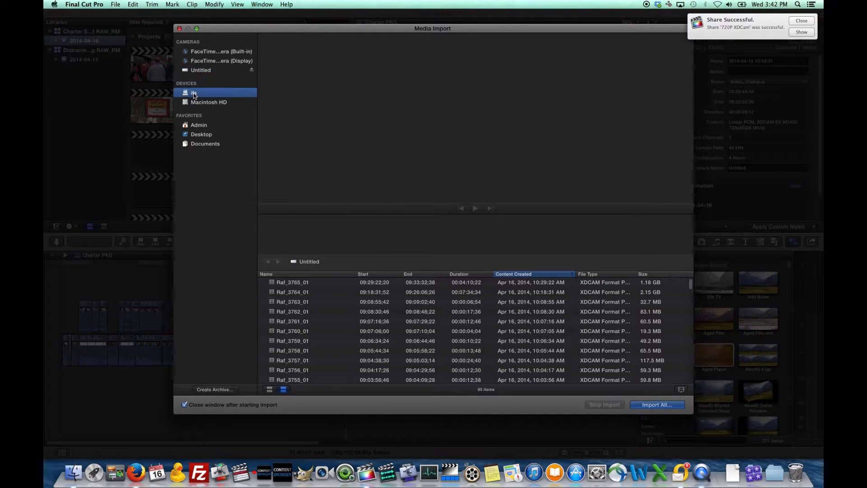
left_click(201, 71)
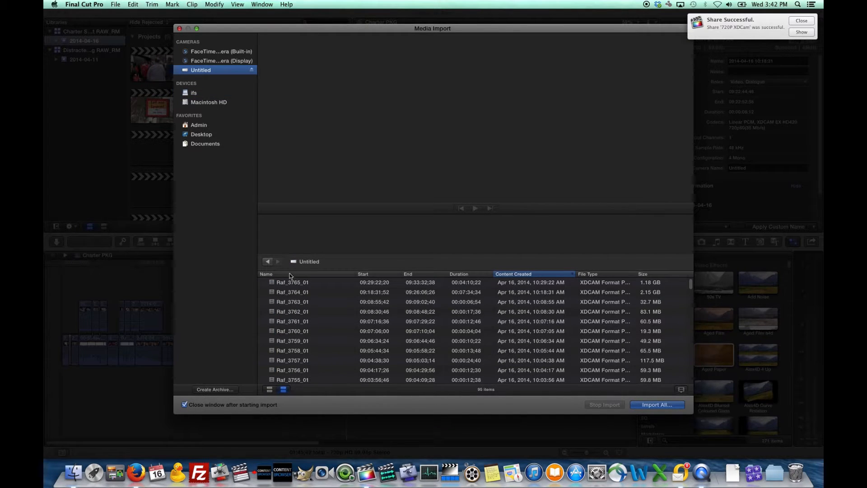
left_click(293, 293)
left_click(300, 312)
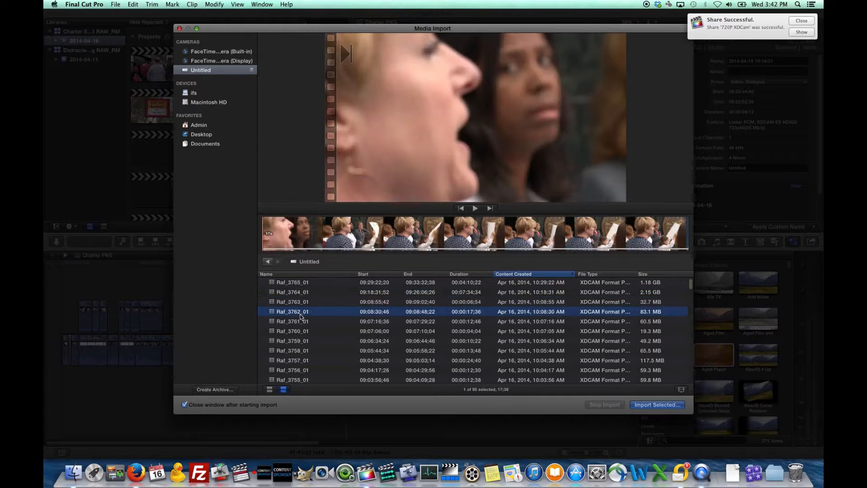
key("Up")
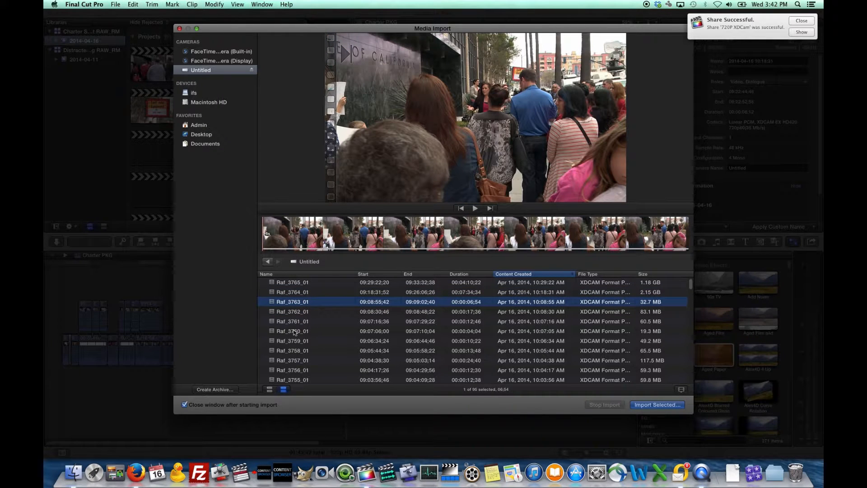
left_click(270, 390)
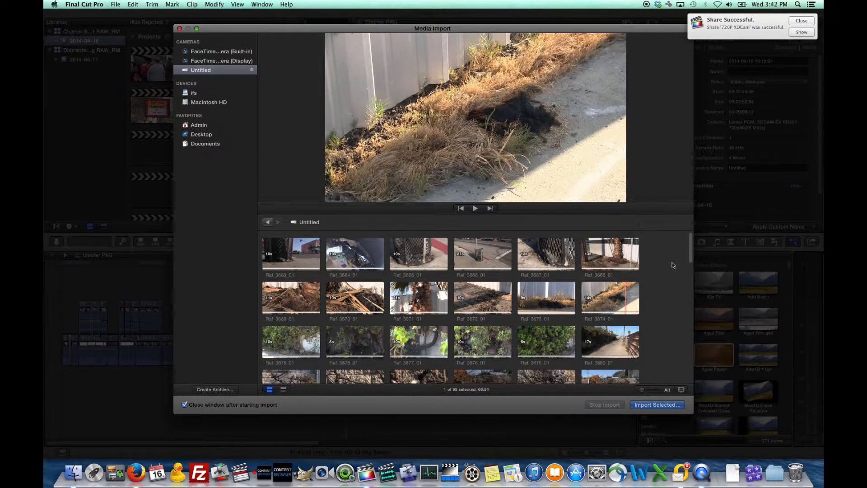
left_click_drag(690, 247, 689, 346)
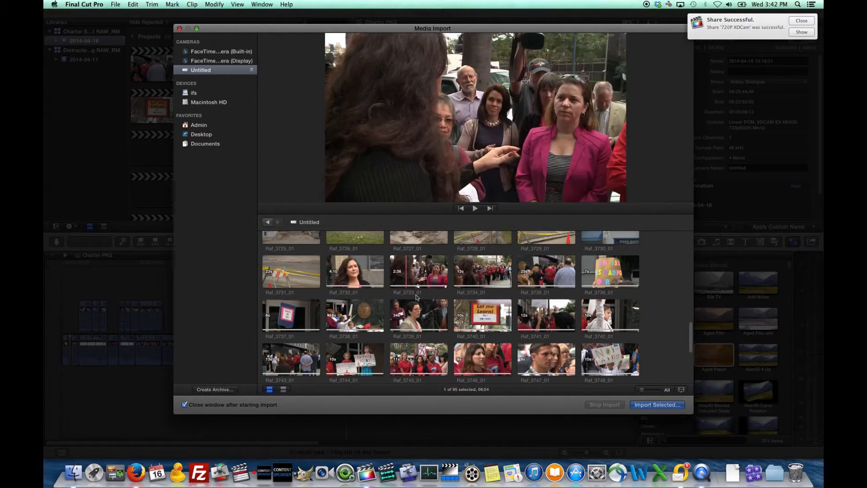
left_click_drag(691, 332, 685, 306)
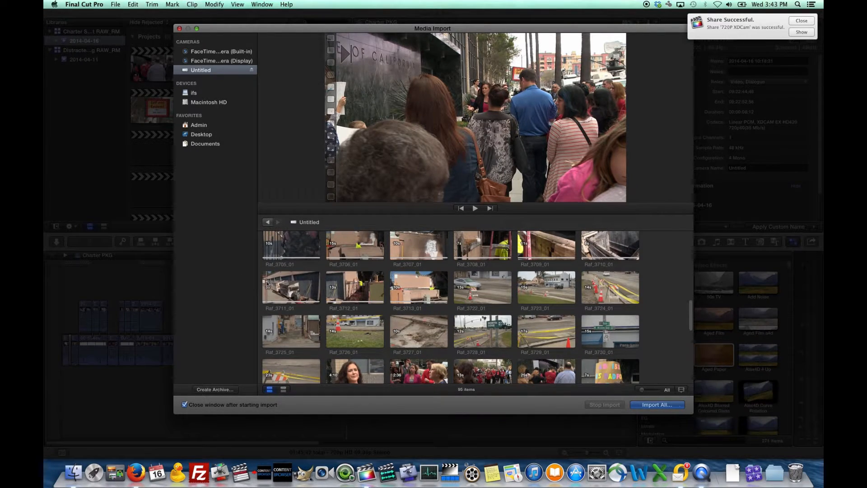
- Import the clips from Raf_3711_01 through Raf_3730_01 into the existing 2014-04-16 event, copying the files into the Charter Schools Protest library
left_click(267, 284)
left_click(626, 329, "shift")
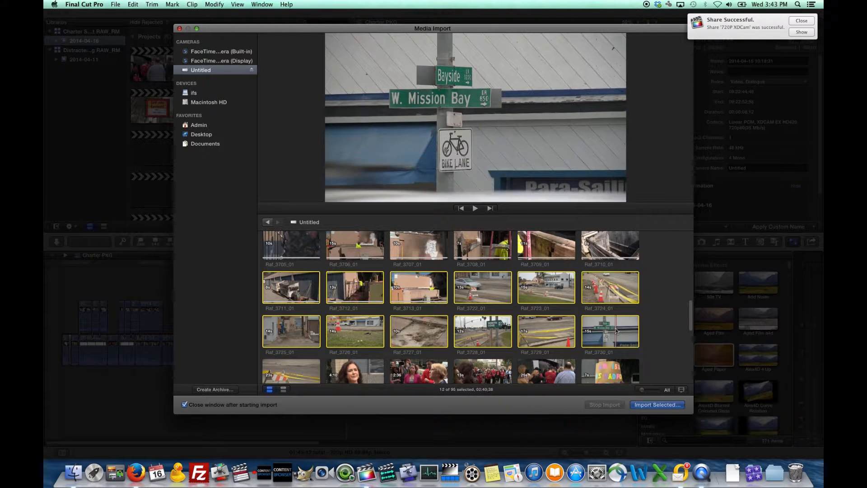
left_click(657, 405)
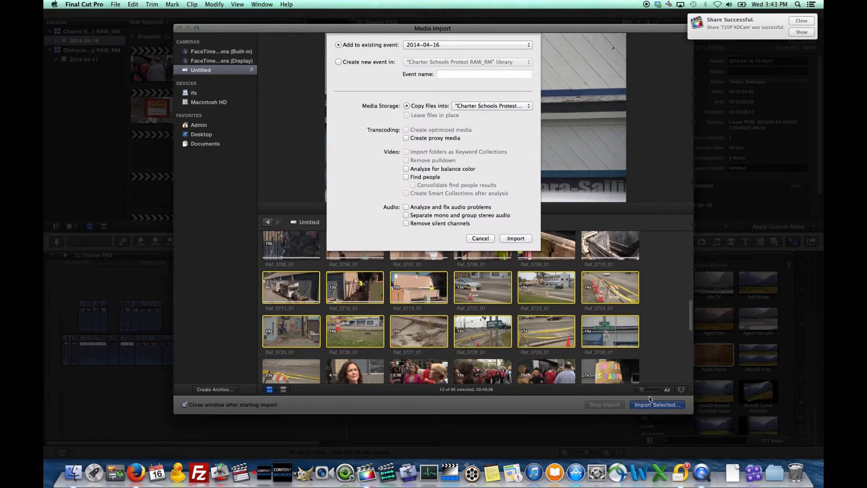
left_click(506, 45)
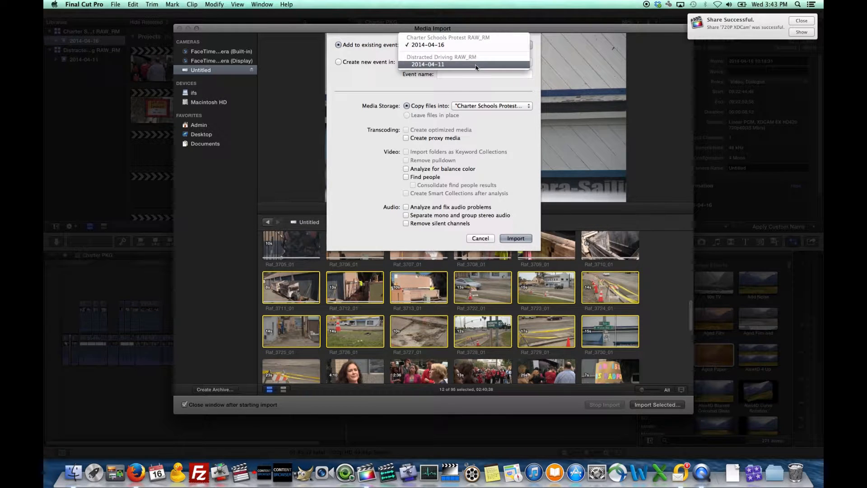
left_click(534, 60)
left_click(516, 238)
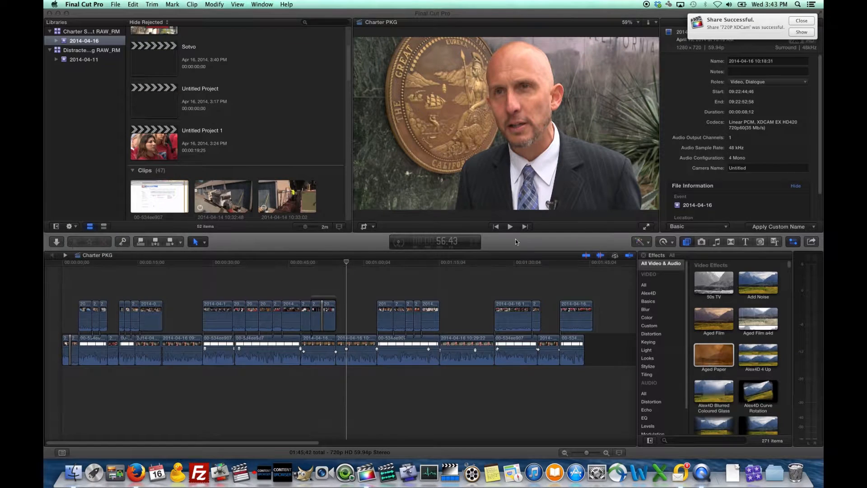
left_click_drag(345, 75, 346, 95)
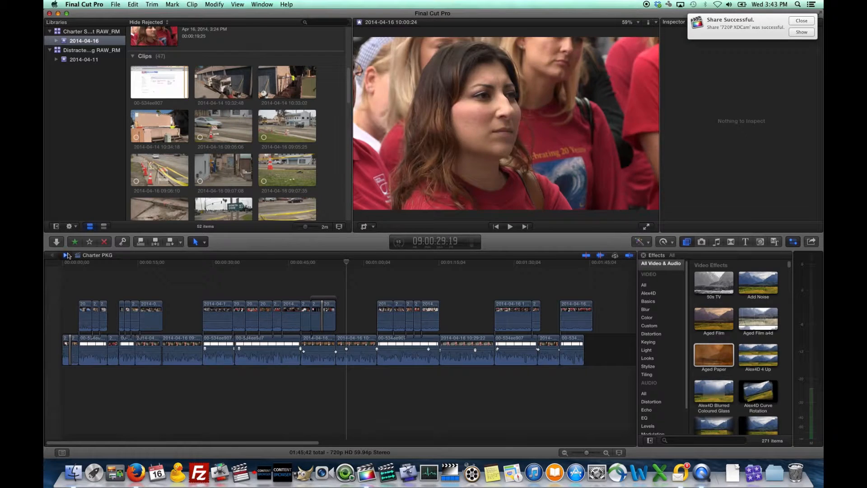
left_click(66, 255)
left_click(231, 124)
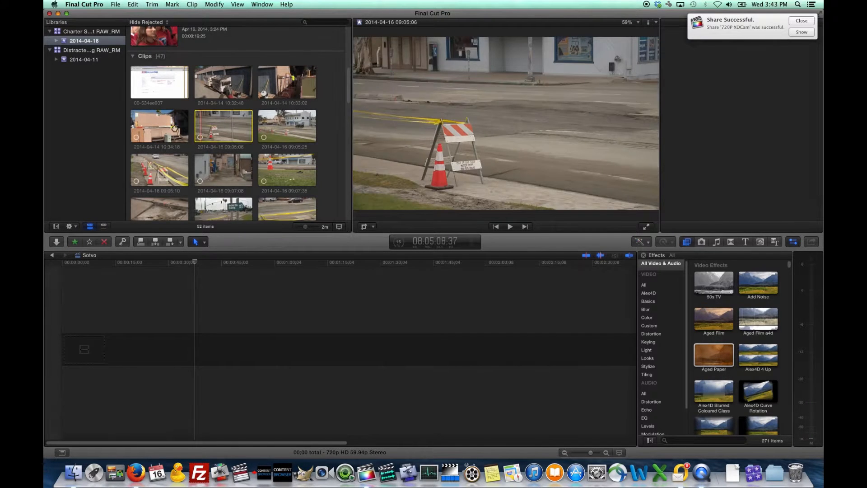
left_click_drag(152, 134, 172, 131)
key("i")
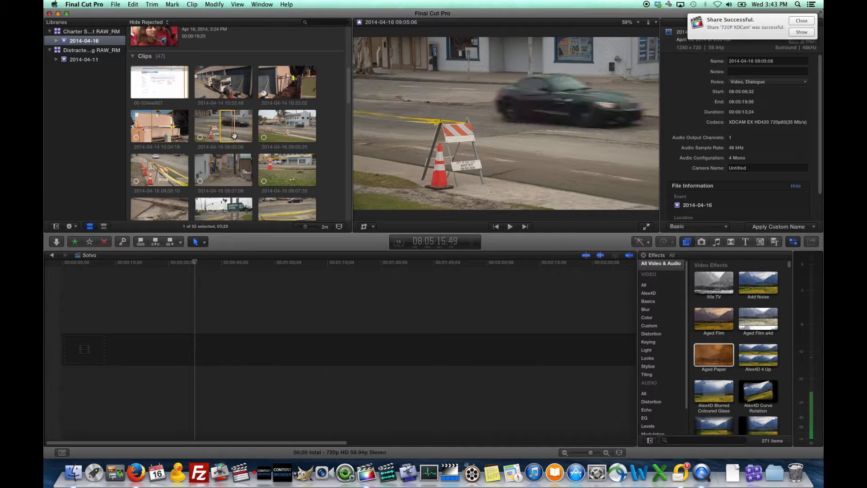
key("o")
key("i")
key("o")
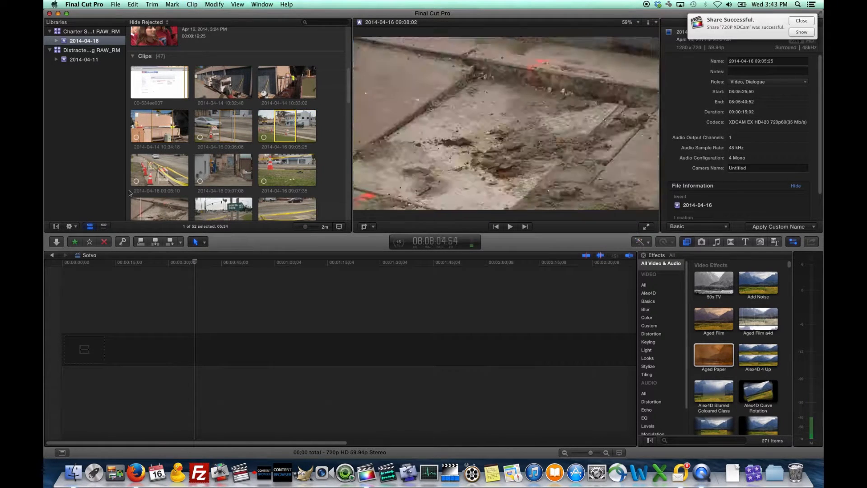
key("i")
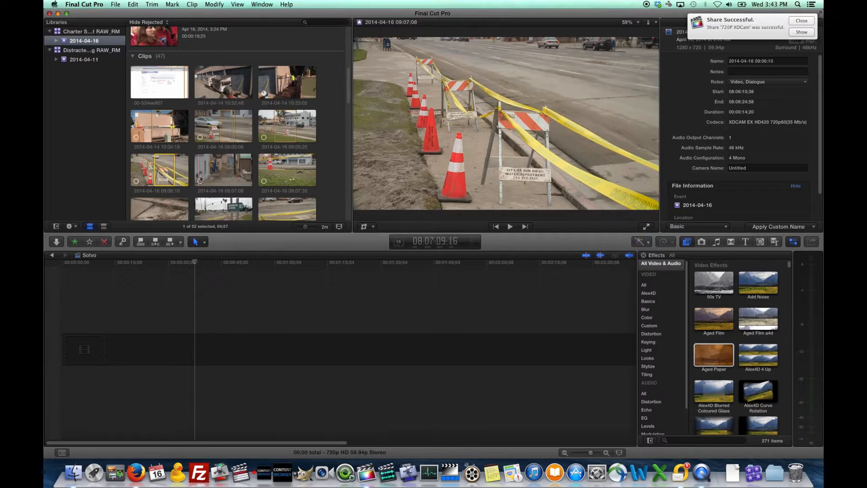
key("i")
key("o")
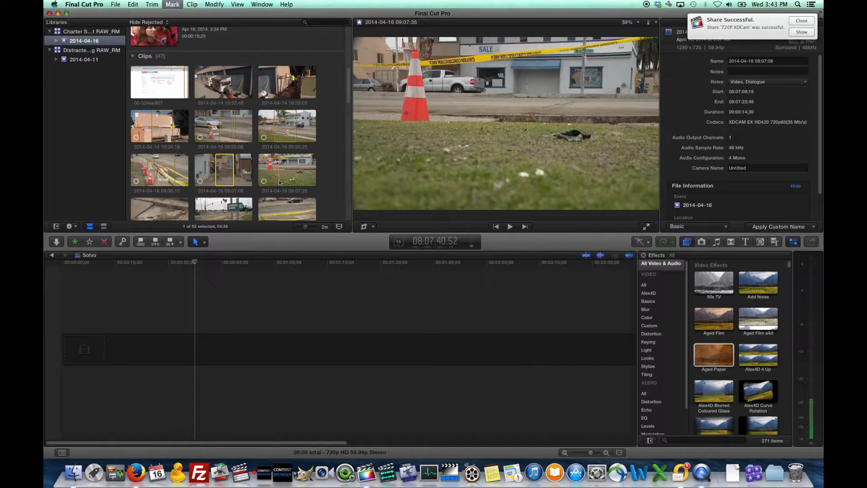
key("i")
key("o")
- Append the six marked clip ranges to the Sotvo timeline, and return the playhead to the start
left_click_drag(332, 187, 141, 123)
key("e")
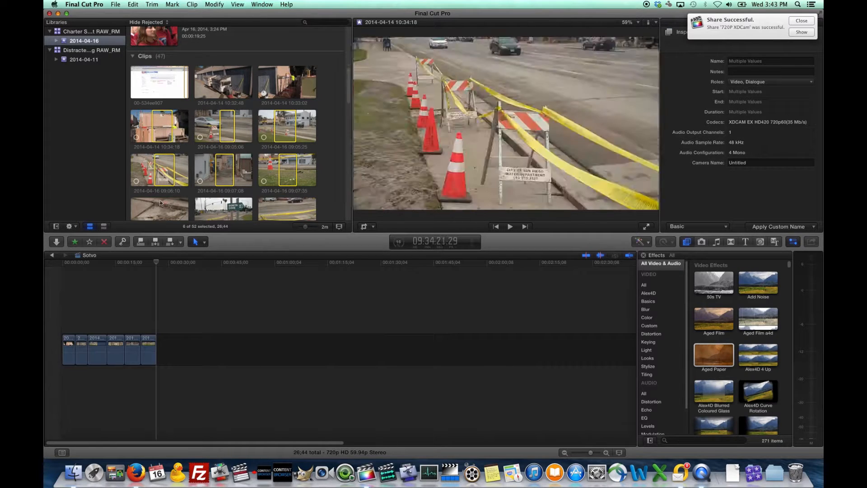
left_click_drag(149, 266, 61, 267)
- Select all six clips in the Sotvo timeline and leave only their second mono audio channel enabled, disabling the other three
left_click_drag(185, 370, 61, 322)
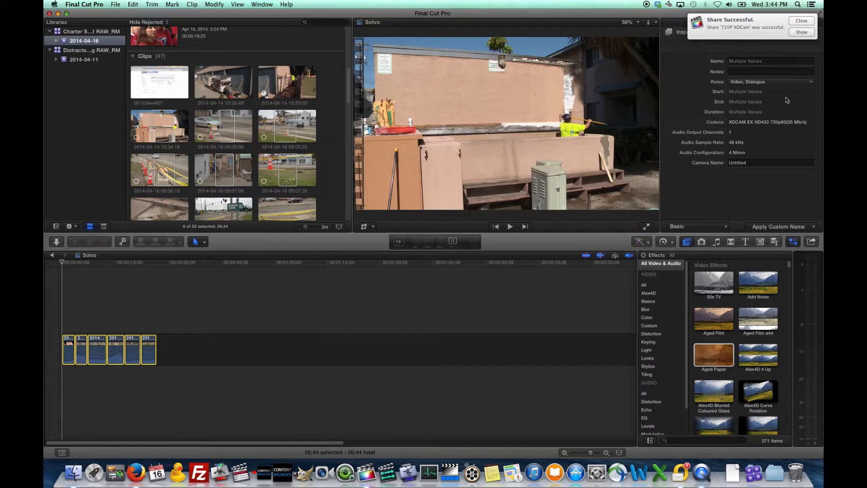
left_click(802, 23)
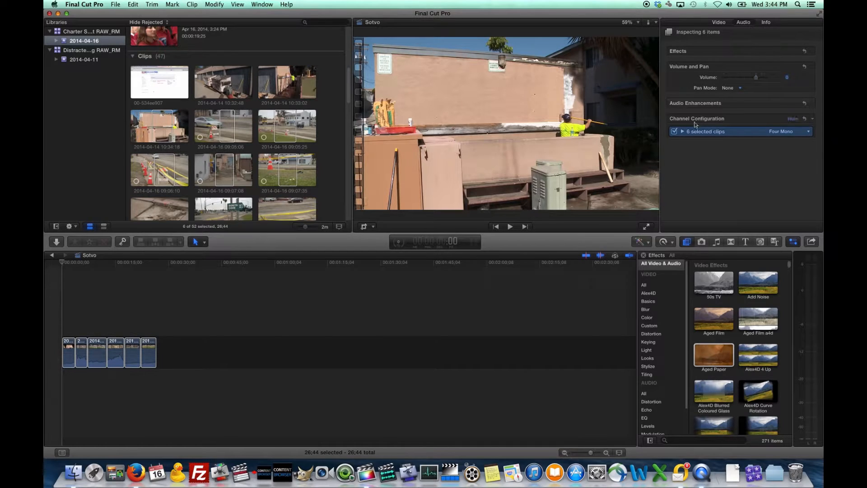
left_click(683, 132)
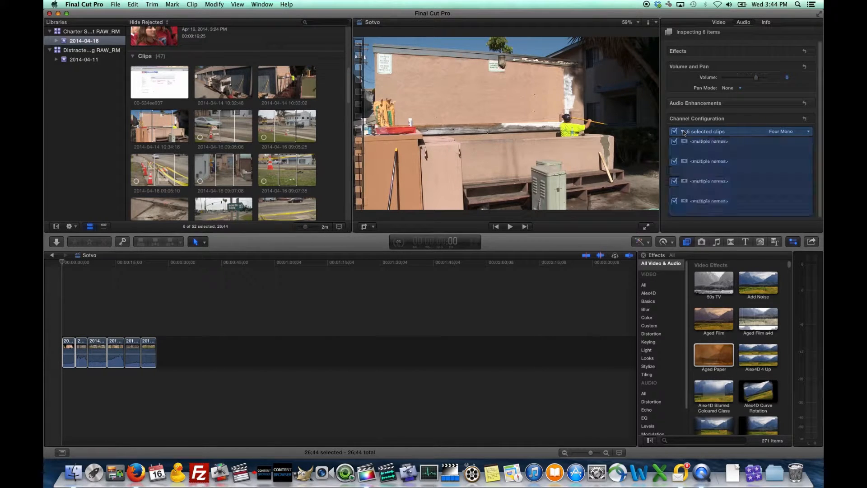
left_click(675, 142)
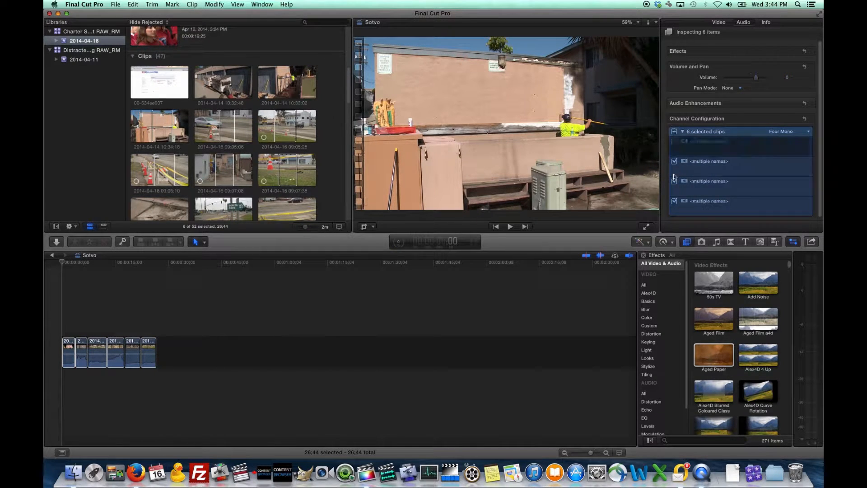
left_click(675, 182)
left_click(674, 201)
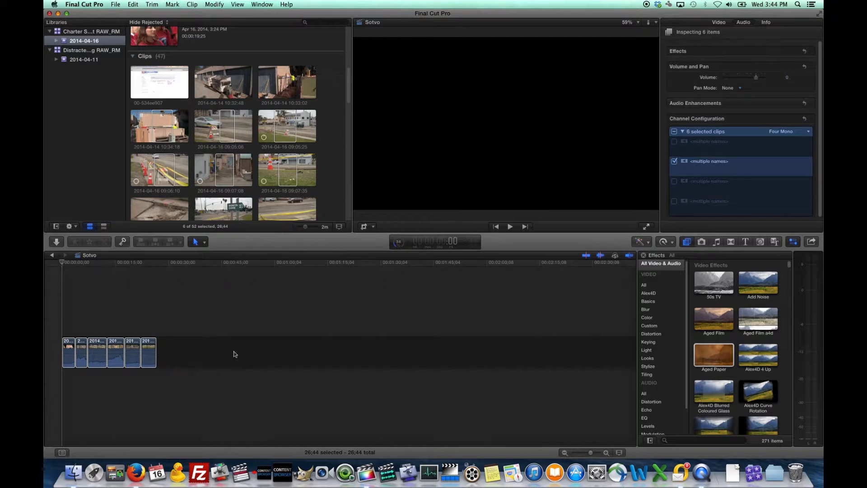
- Lower the volume of all six selected timeline clips to -18 dB, and clear the selection
key("ctrl+minus")
key("ctrl+minus")
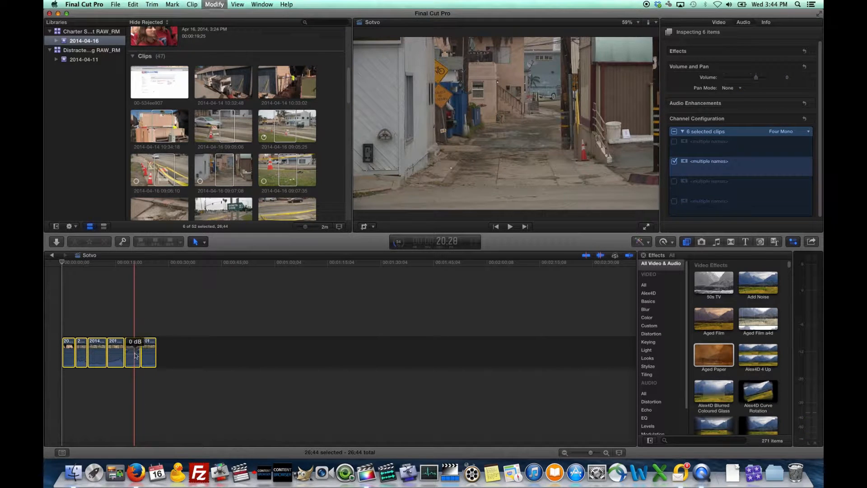
key("ctrl+minus")
key("ctrl+minus")
key("ctrl+minus")
key("ctrl+minus")
key("ctrl+minus")
key("ctrl+minus")
key("ctrl+minus")
key("ctrl+minus")
key("ctrl+minus")
key("ctrl+minus")
key("ctrl+minus")
key("ctrl+minus")
key("ctrl+minus")
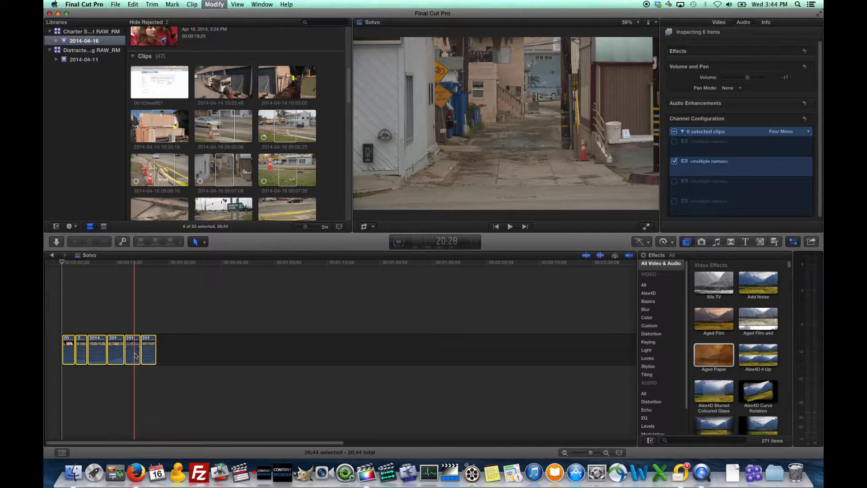
left_click(204, 396)
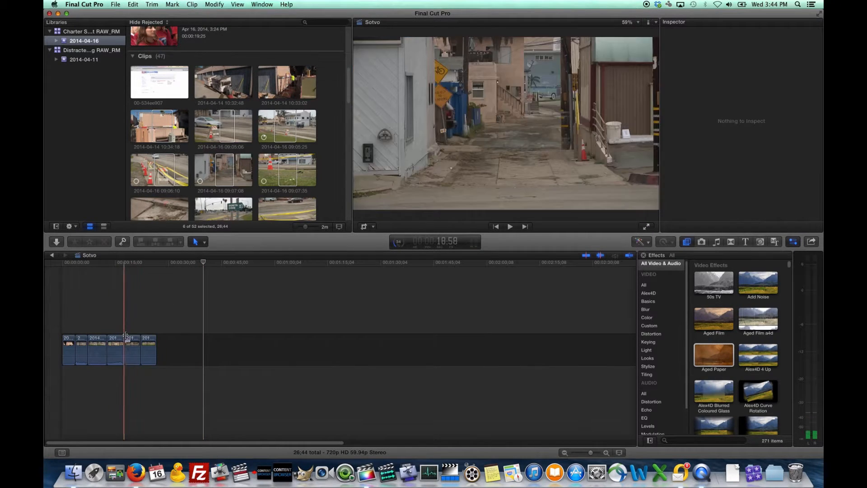
left_click_drag(119, 340, 89, 340)
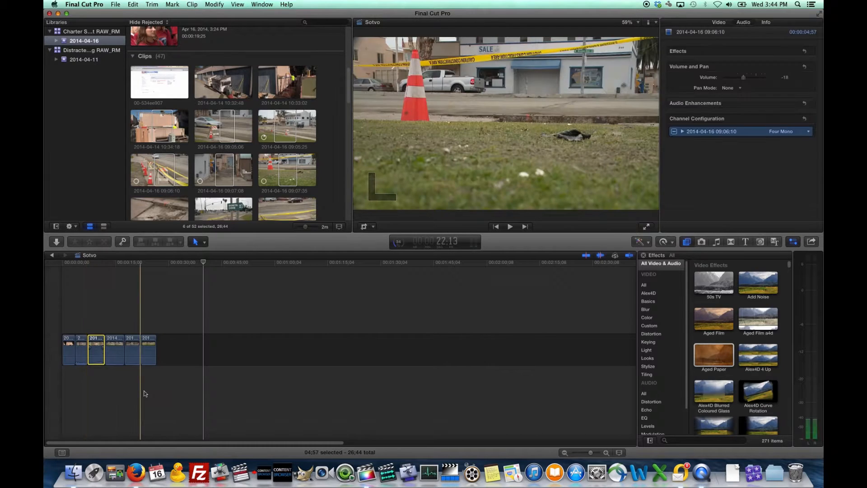
left_click(143, 393)
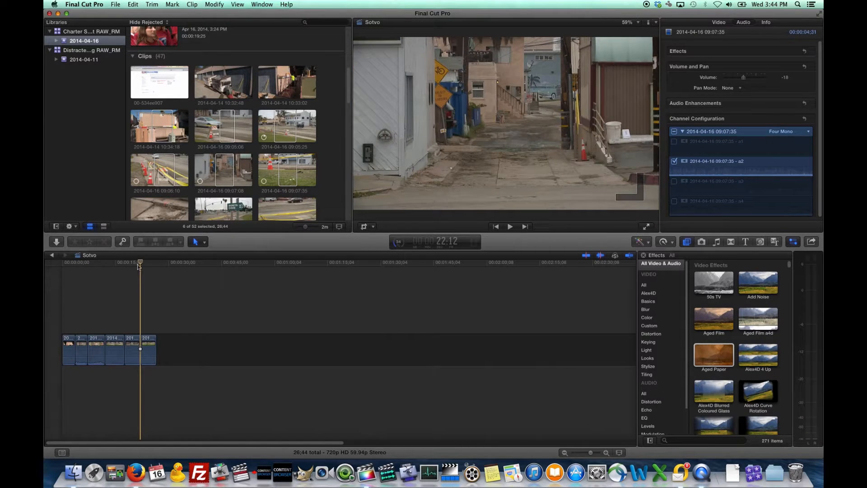
left_click_drag(139, 264, 118, 264)
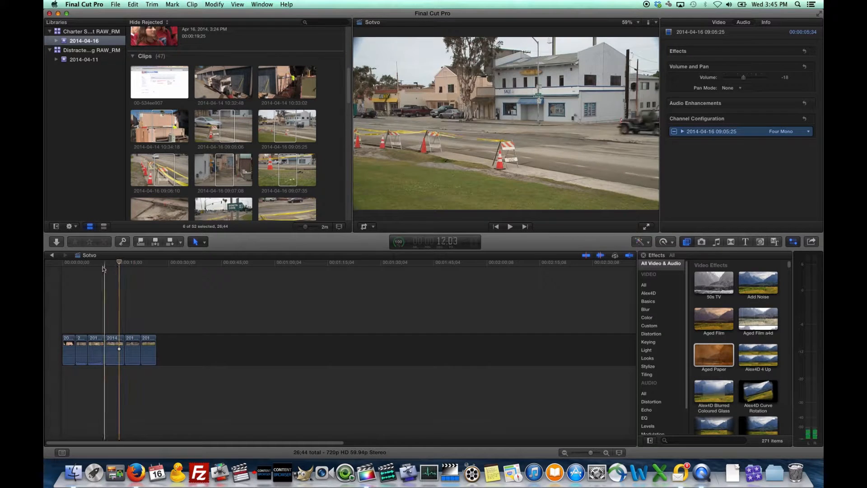
left_click(75, 263)
key("Home")
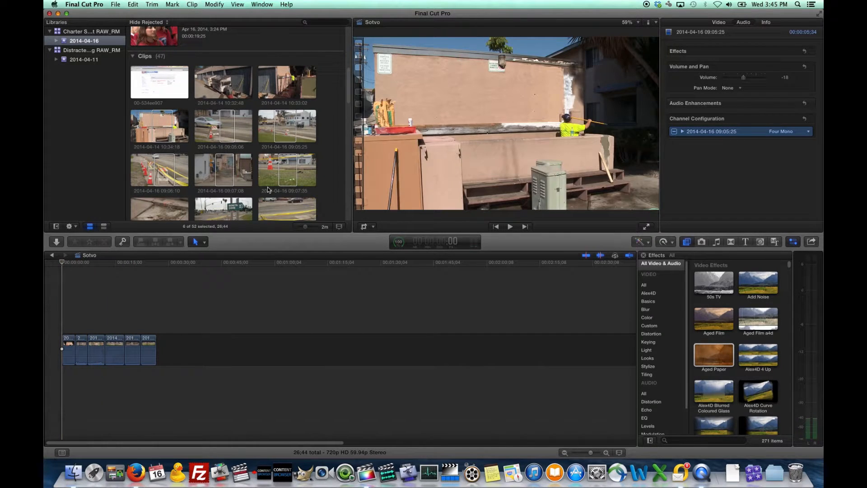
- Hide Final Cut Pro, and examine the ifs shared drive, the Movies folder's libraries and the drive's Daily folder in Finder
left_click(313, 132)
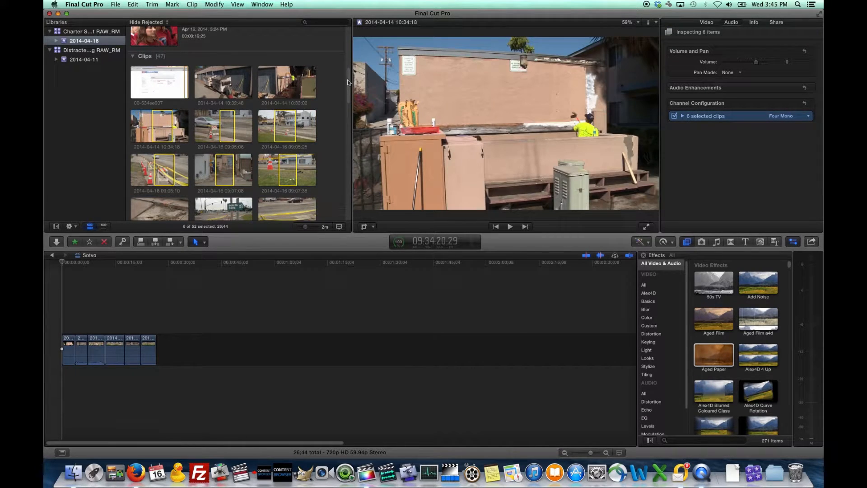
key("super+h")
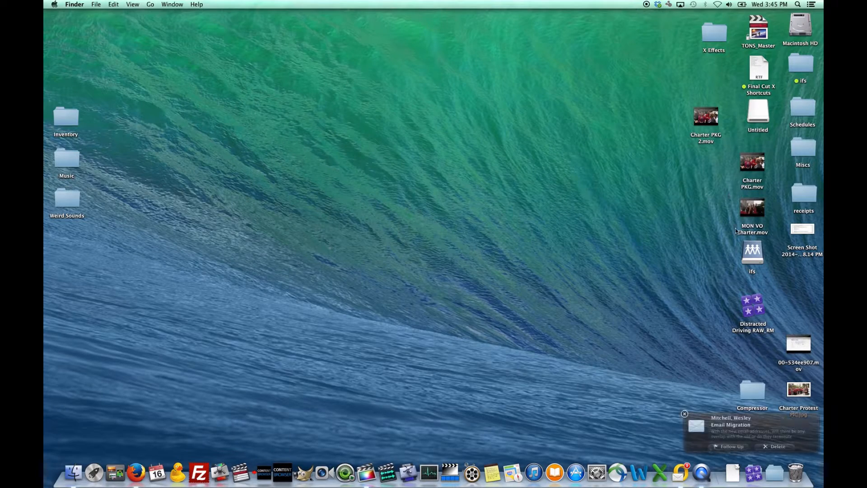
double_click(753, 255)
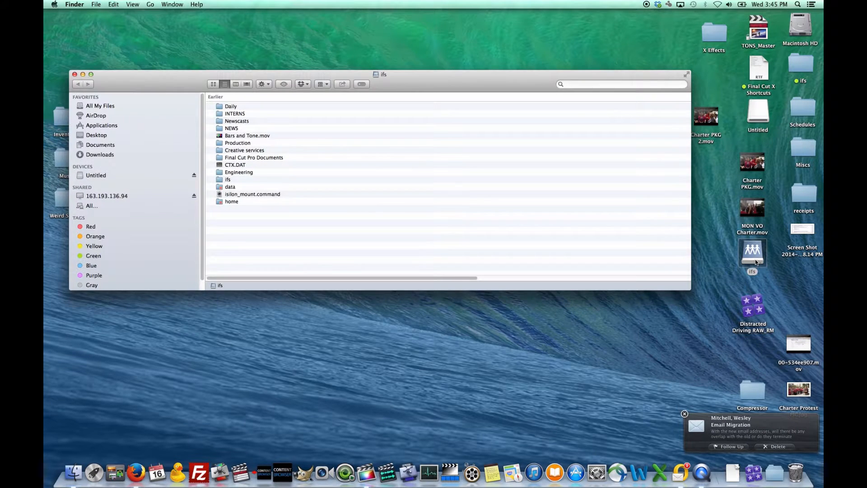
left_click(754, 473)
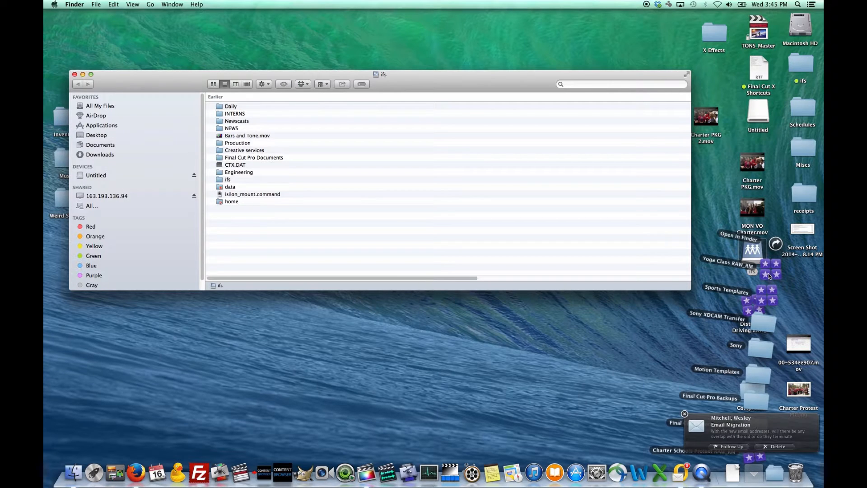
left_click(708, 233)
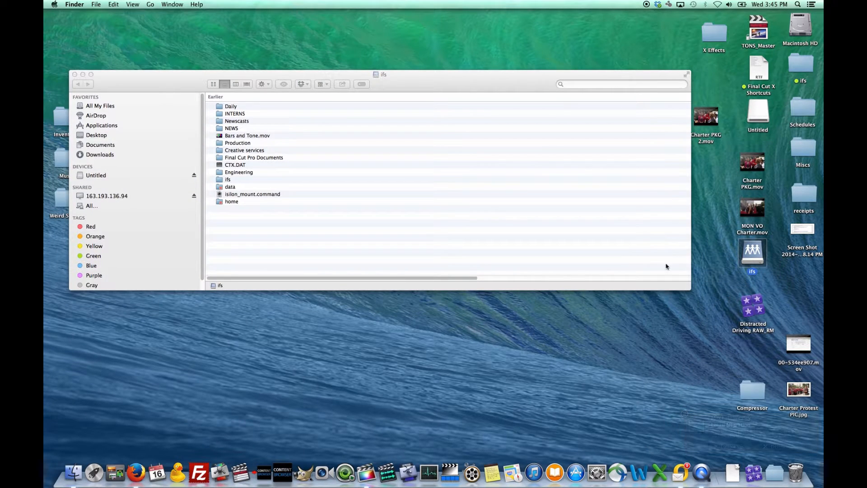
double_click(242, 107)
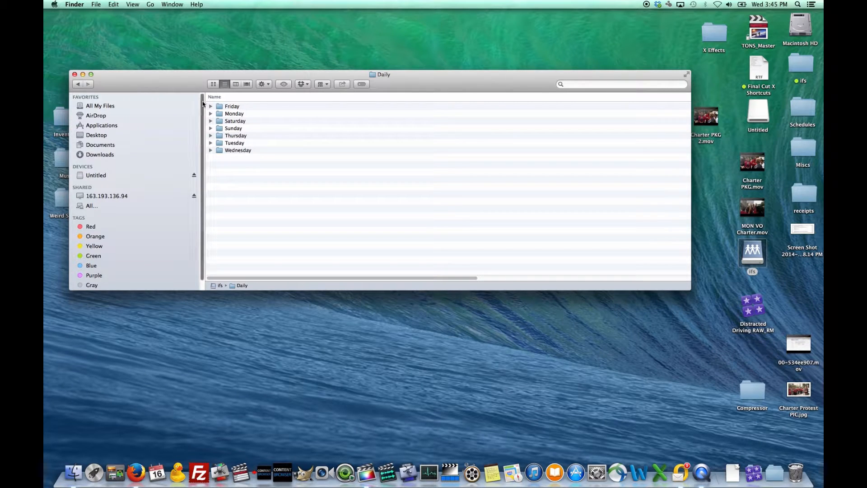
scroll(201, 117, "down", 1)
scroll(202, 117, "down", 2)
scroll(198, 109, "up", 2)
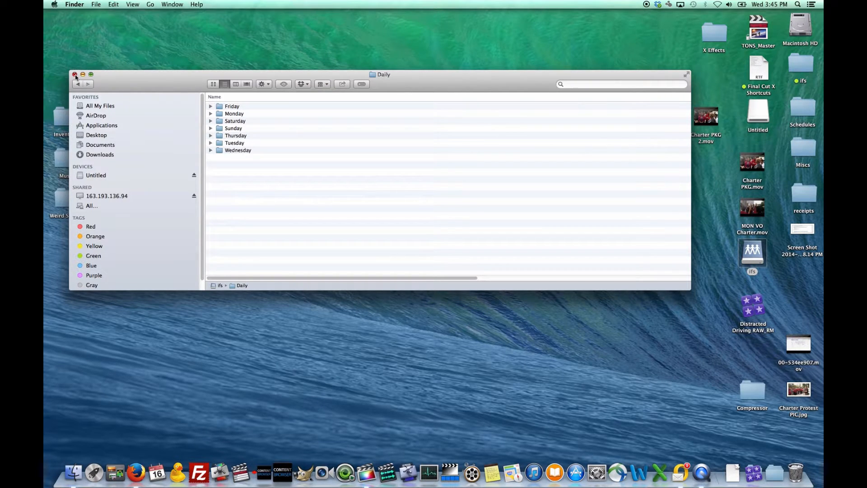
- View the shared server's contents and the Movies folder's library files, and switch back to Final Cut Pro
left_click(114, 197)
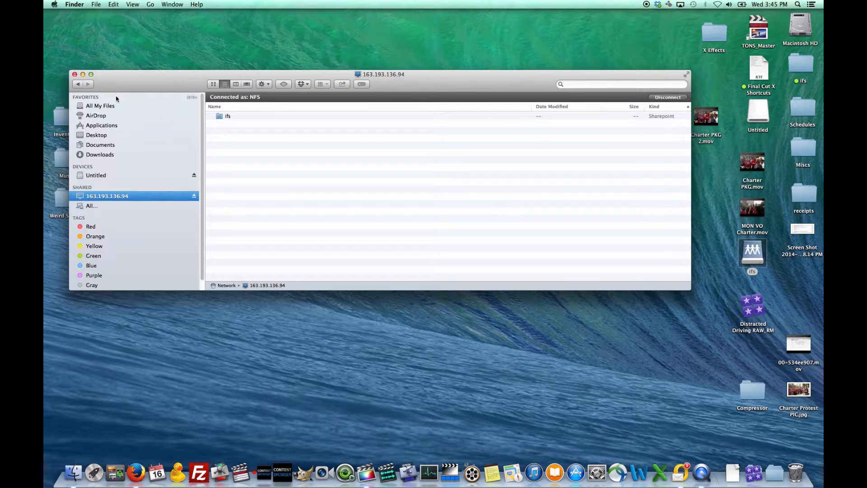
left_click(752, 474)
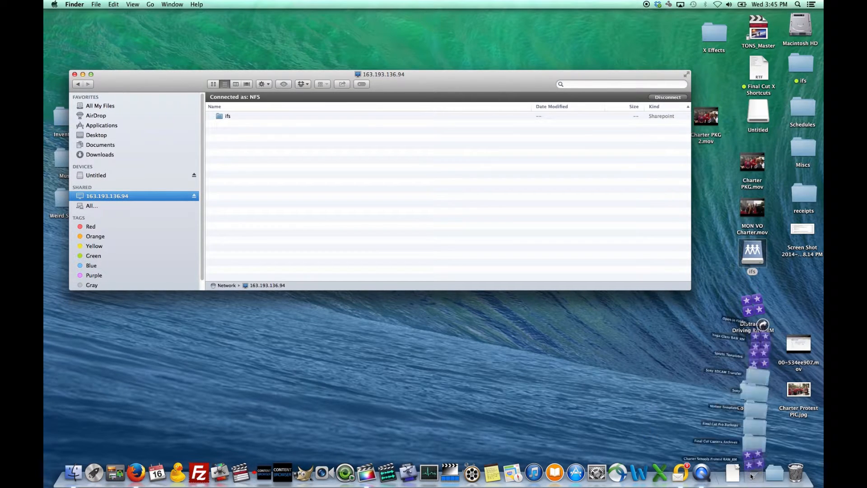
left_click(619, 428)
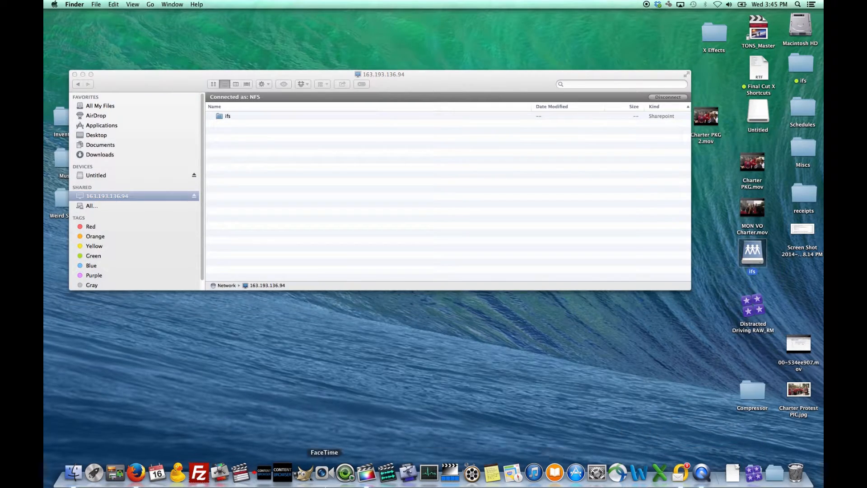
left_click(365, 477)
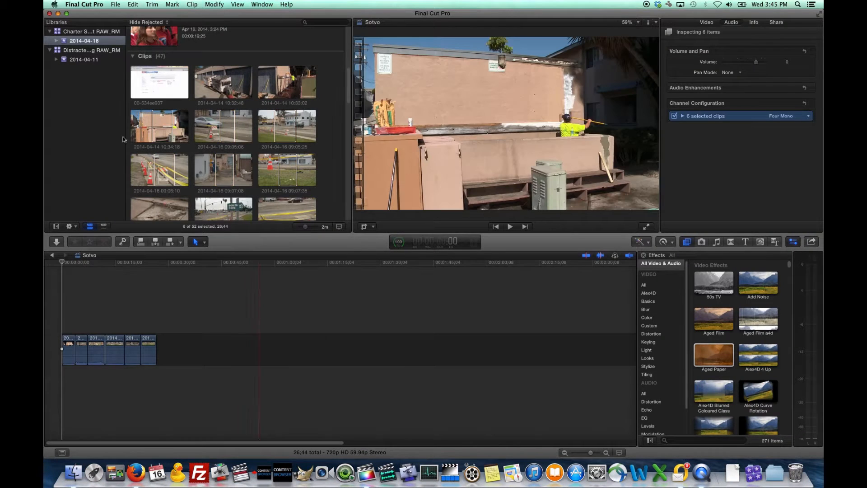
- Collapse both libraries, and display the media of the Charter Schools library followed by the Distracted Driving library
left_click(49, 49)
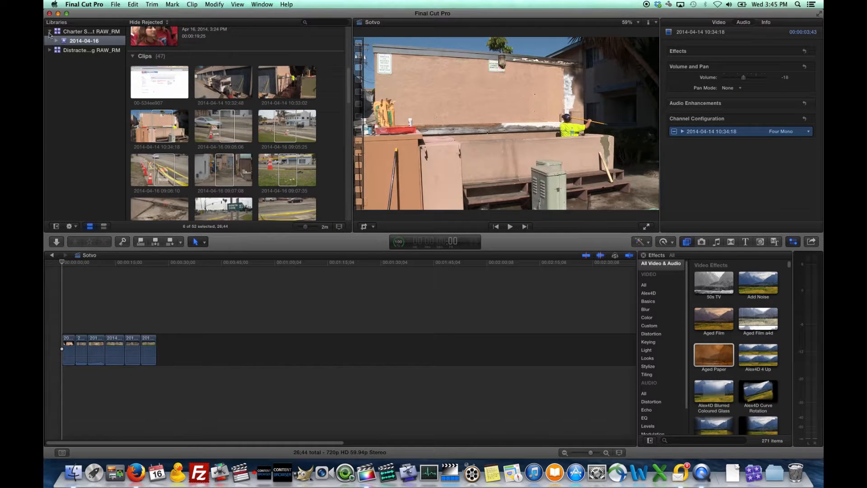
left_click(49, 32)
left_click(67, 33)
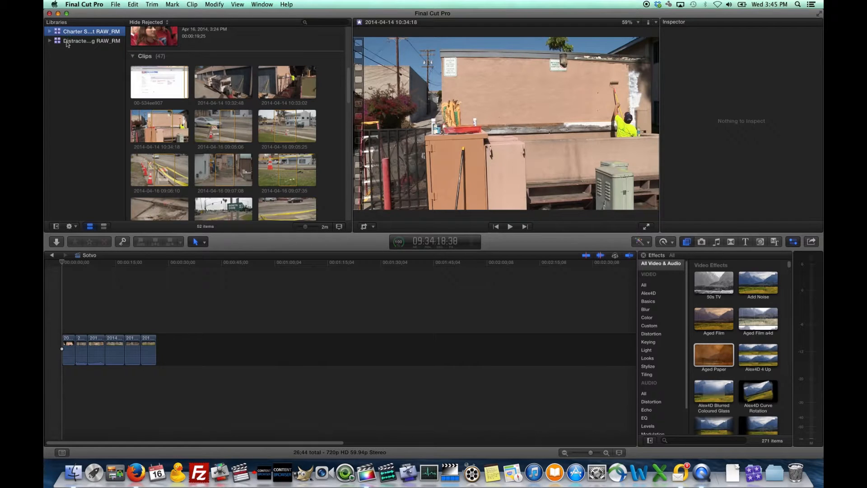
left_click(68, 42)
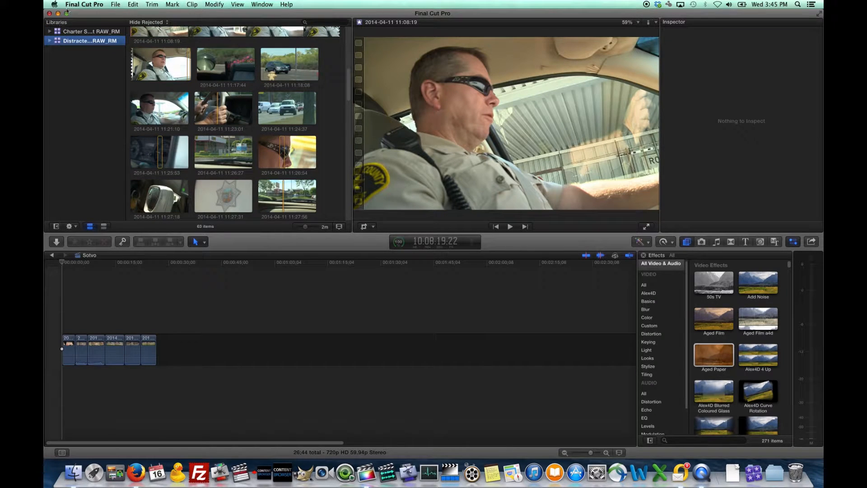
- Hide Final Cut Pro, point out the Distracted Driving RAW_RM library file on the desktop, and return to Final Cut Pro
left_click(72, 4)
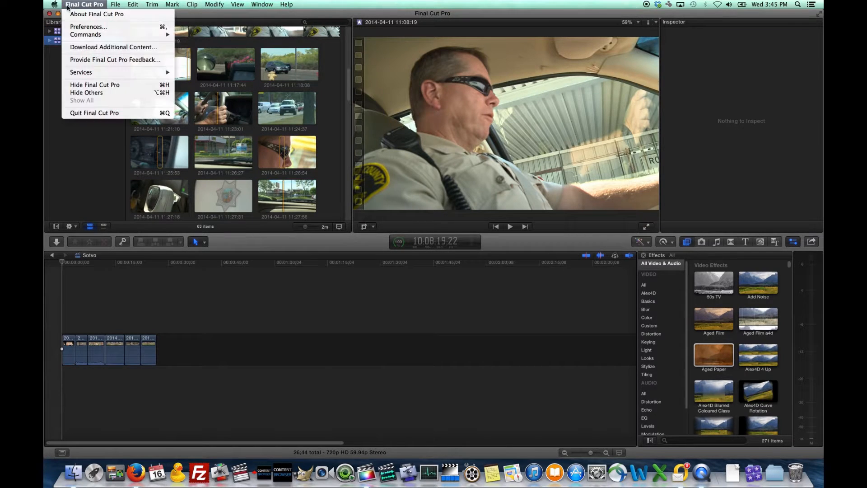
left_click(89, 84)
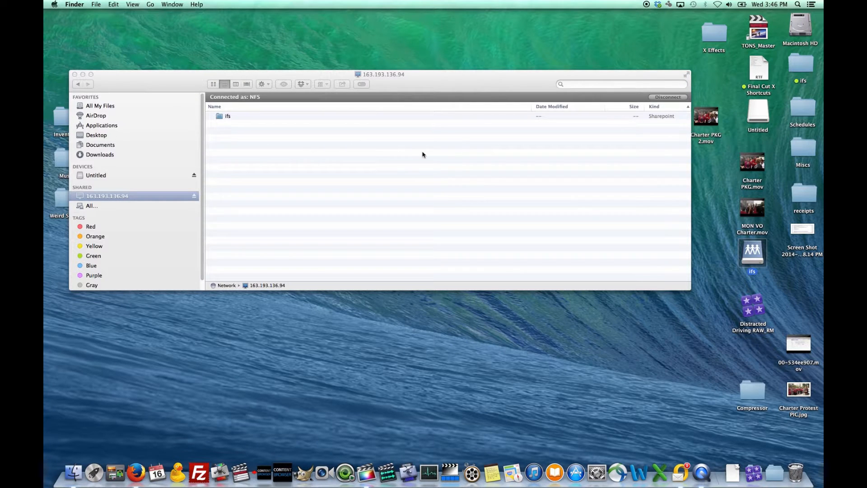
left_click(750, 317)
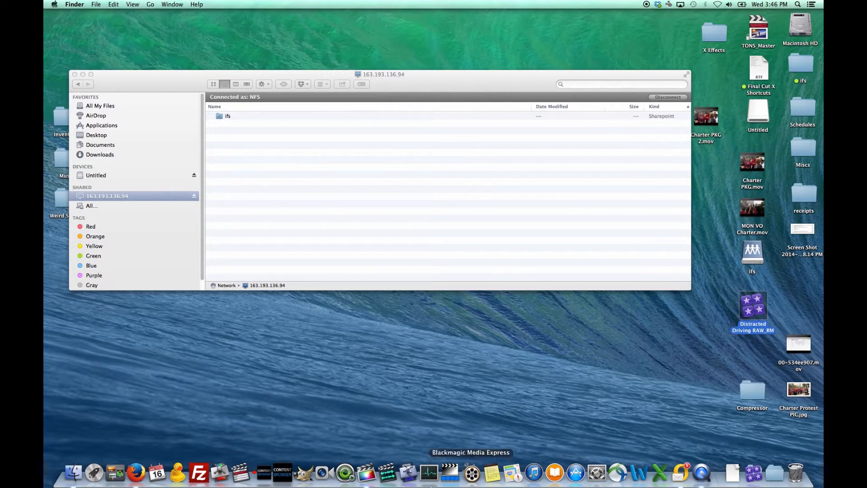
left_click(366, 473)
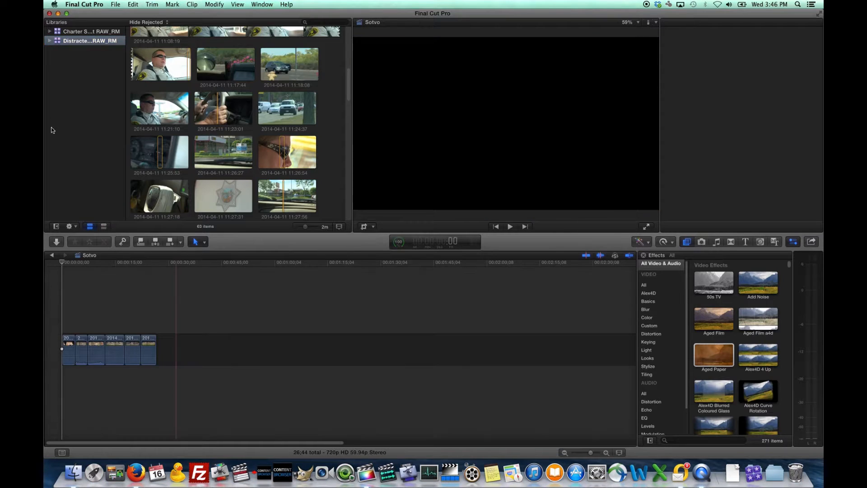
- Create a new library named Test in the Movies folder
left_click(118, 5)
mouse_move(217, 14)
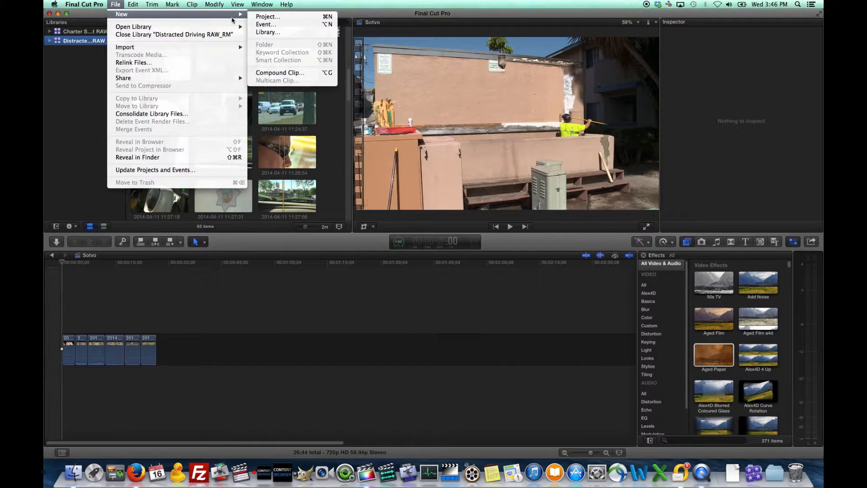
left_click(270, 33)
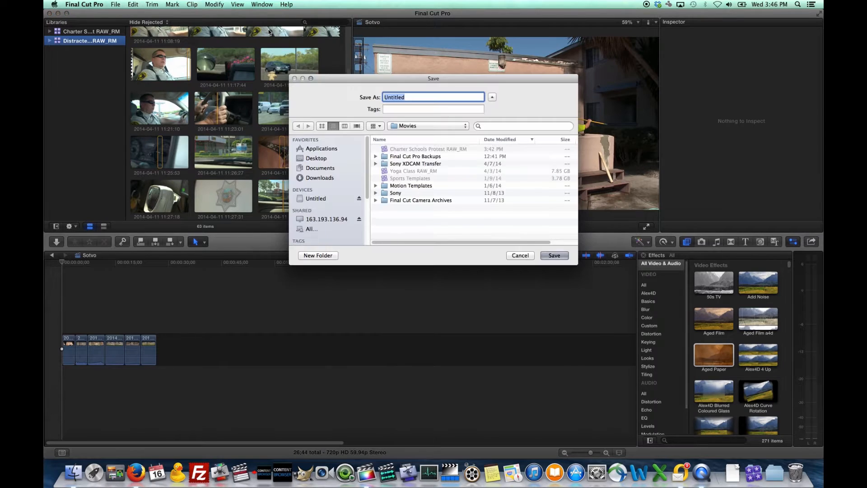
type("Test")
left_click(555, 255)
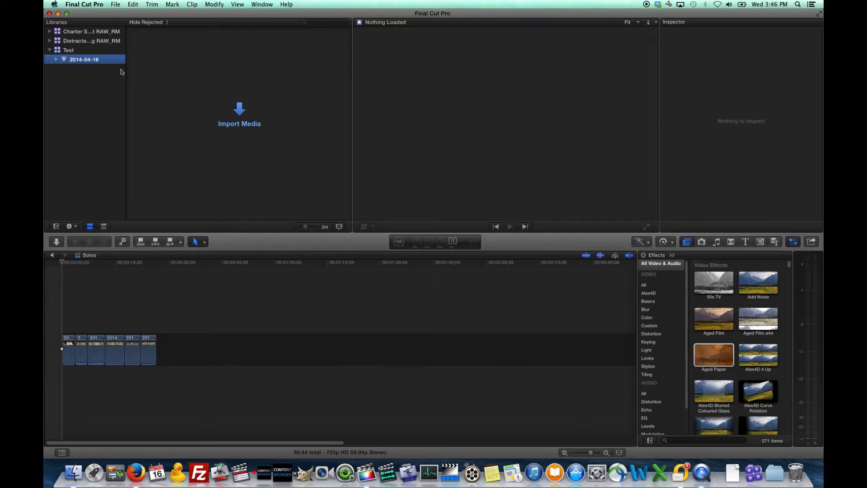
- Import the first three camera clips, Raf_3663_01 to Raf_3665_01, into the 2014-04-16 event of the Test library
left_click(240, 114)
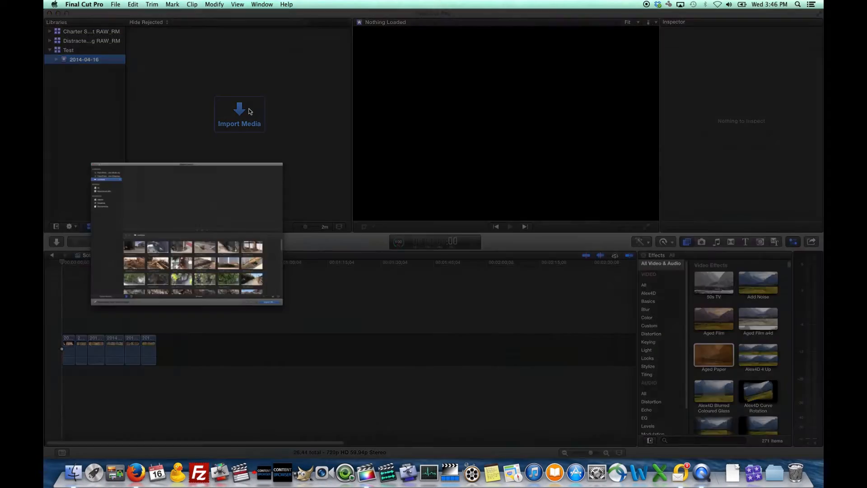
left_click(292, 254)
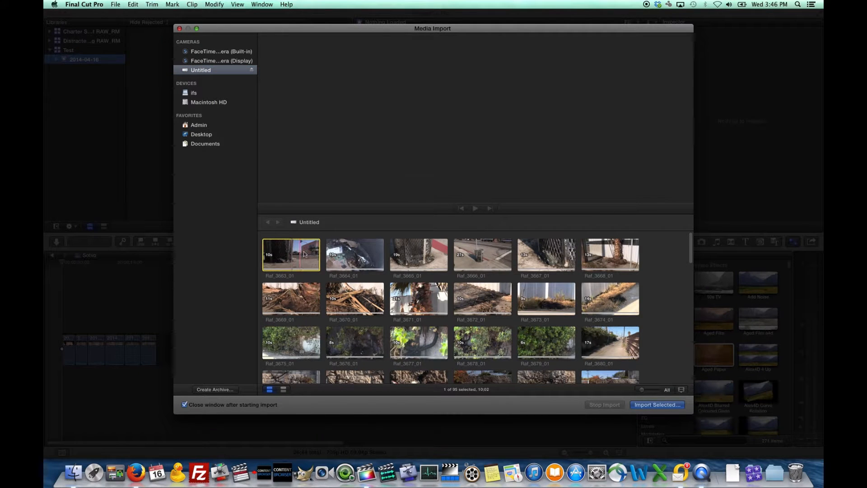
left_click(412, 255, "shift")
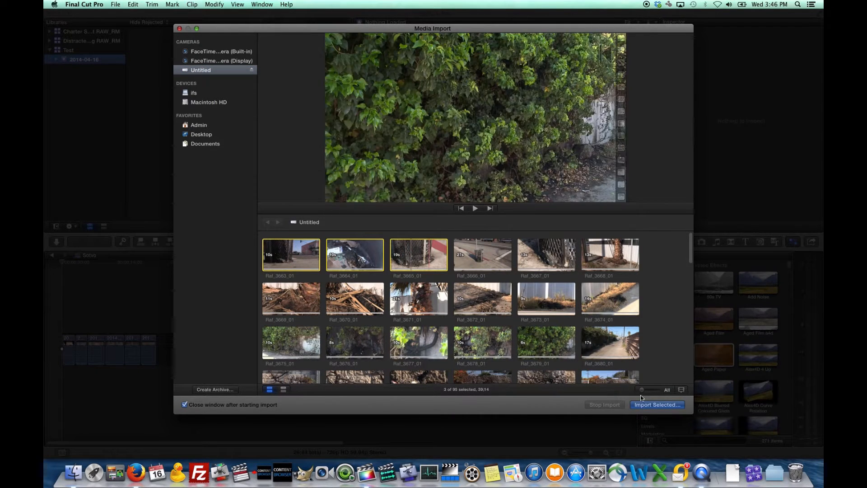
left_click(656, 405)
left_click(520, 240)
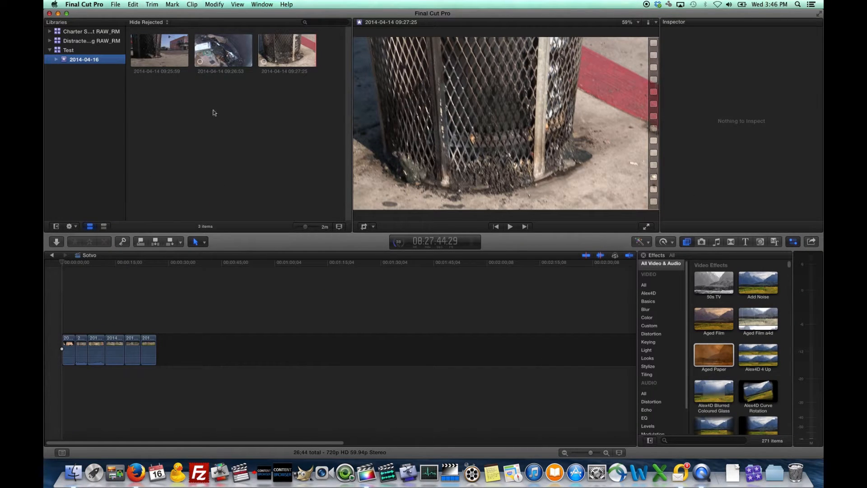
- Review the imported clips in the Test library and close that library
left_click(183, 68)
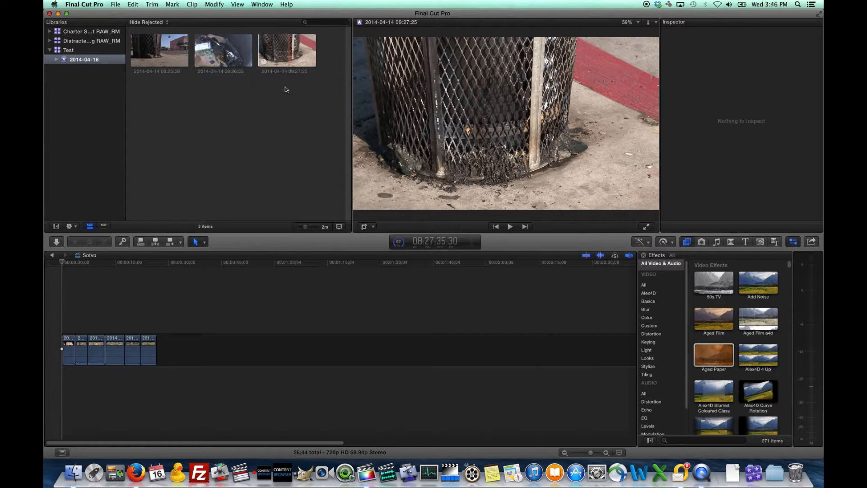
left_click(66, 51)
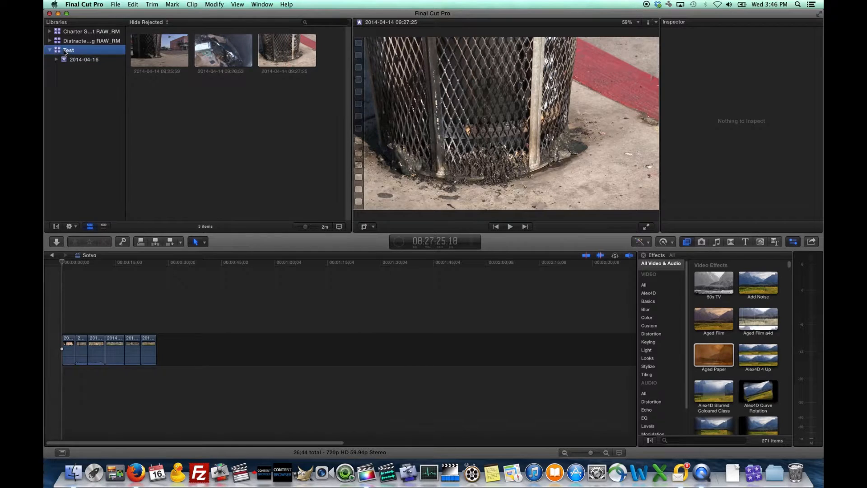
right_click(65, 52)
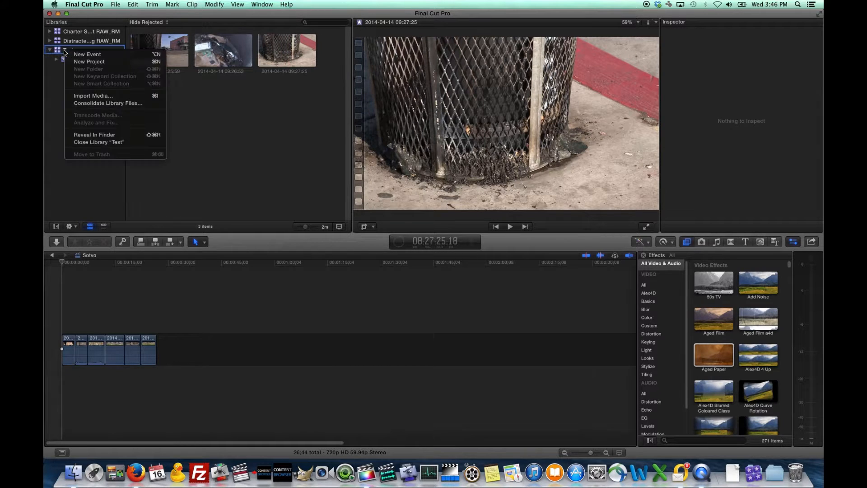
left_click(91, 142)
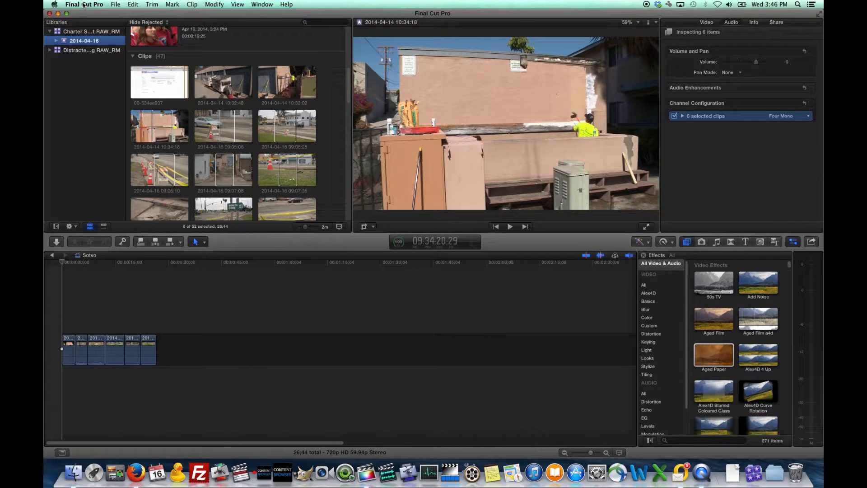
- Hide Final Cut Pro and open the shared server's ifs > Daily > Wednesday > RAW folder in Finder
key("super+h")
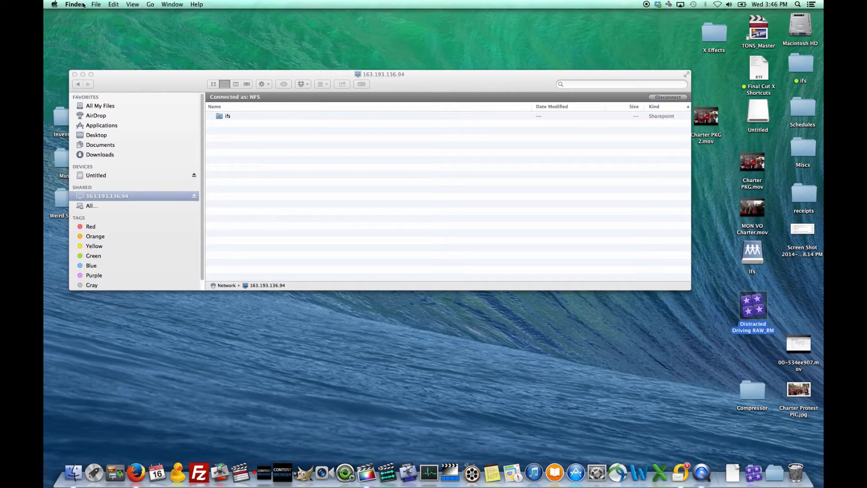
double_click(221, 117)
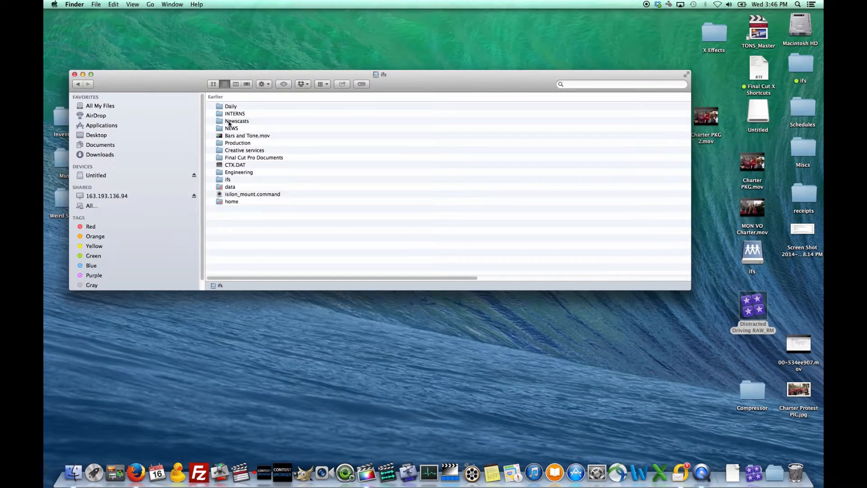
left_click(232, 108)
double_click(231, 108)
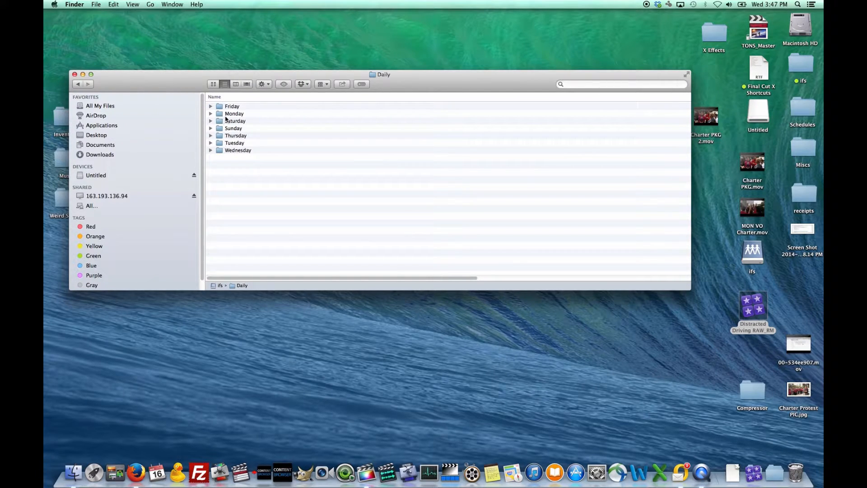
double_click(228, 150)
double_click(229, 121)
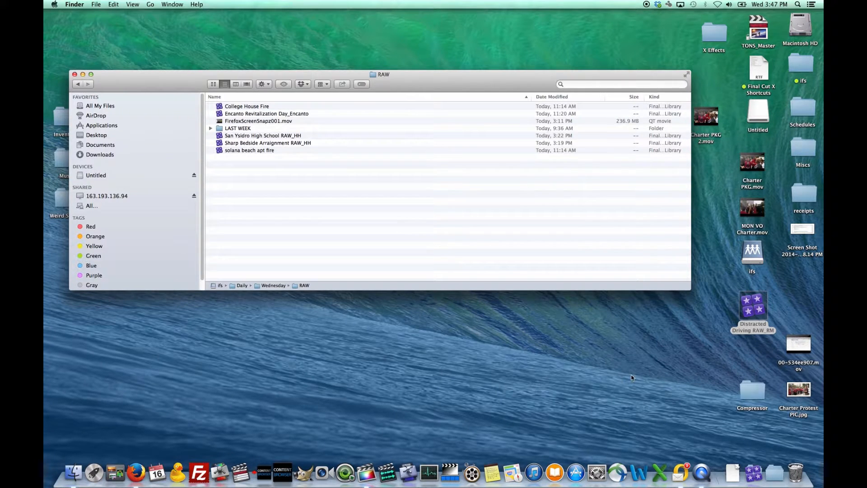
- Copy the Test library file from the Movies folder into the server's RAW folder, and select the copy there
left_click(754, 473)
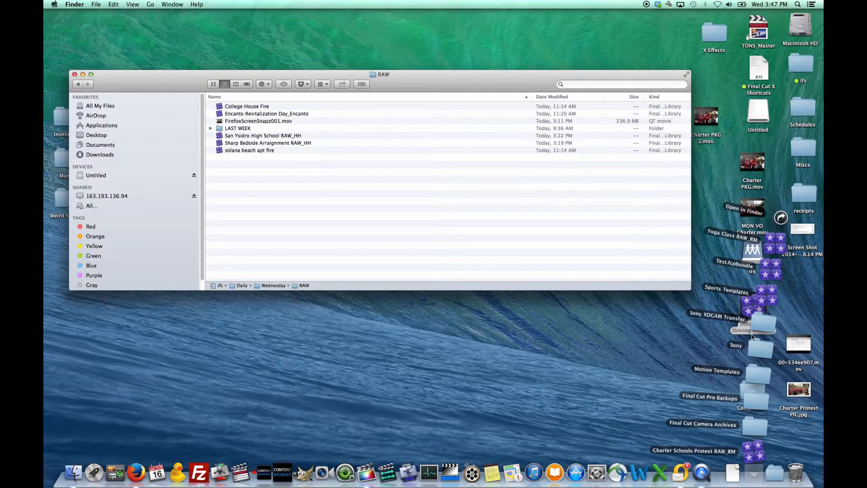
left_click_drag(768, 270, 416, 192)
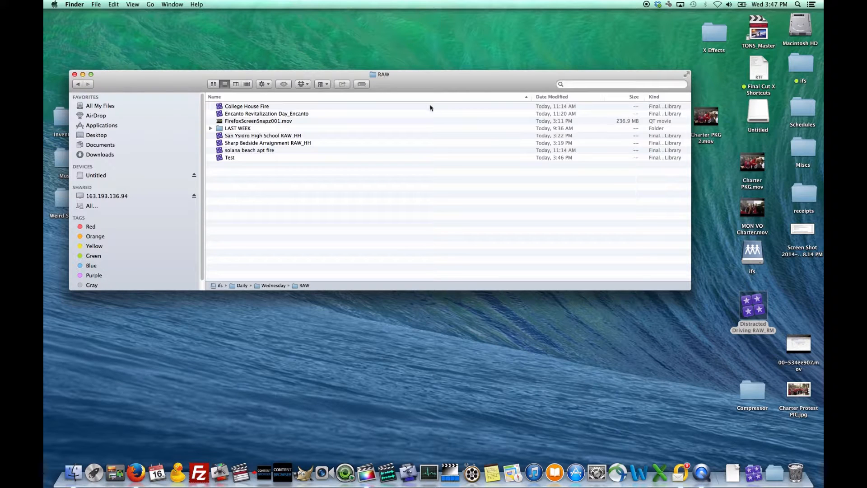
left_click(274, 153)
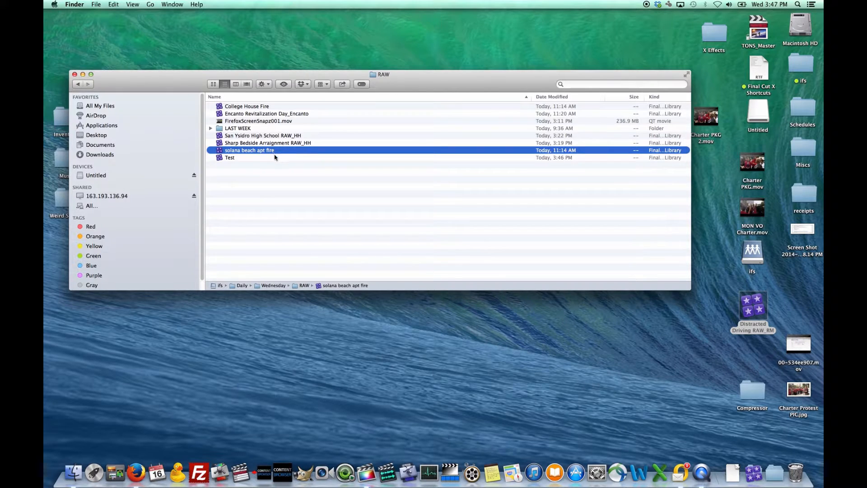
left_click(274, 158)
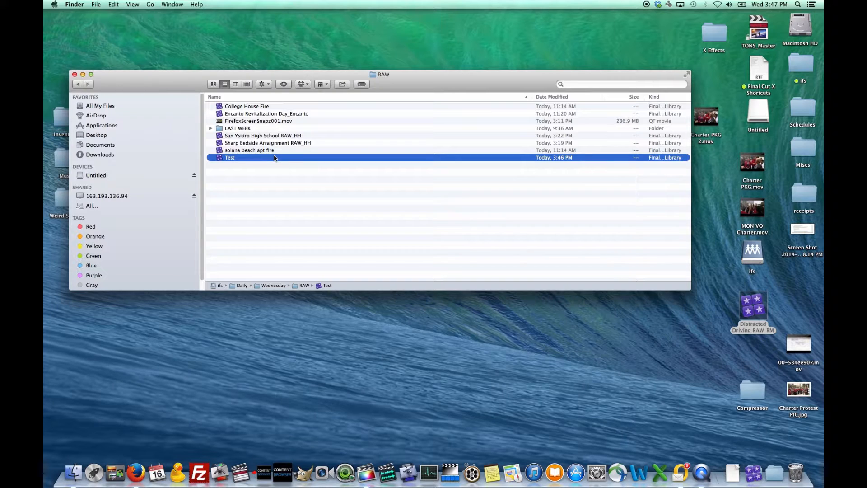
left_click(273, 176)
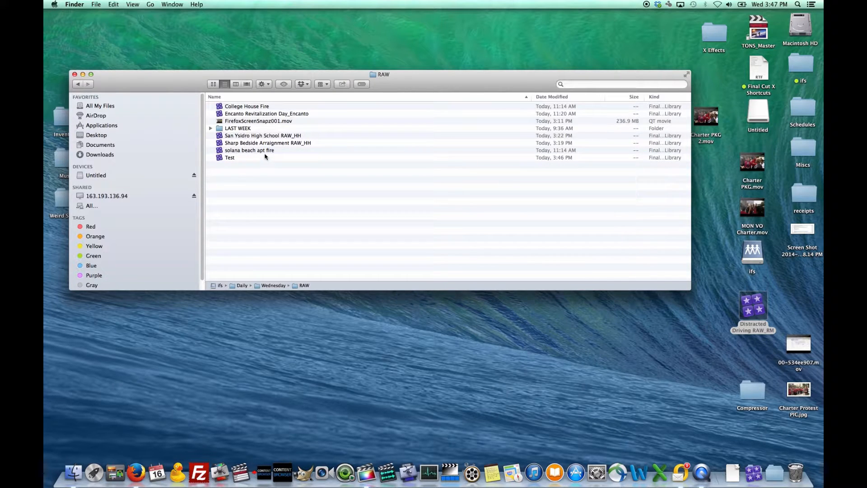
left_click(265, 156)
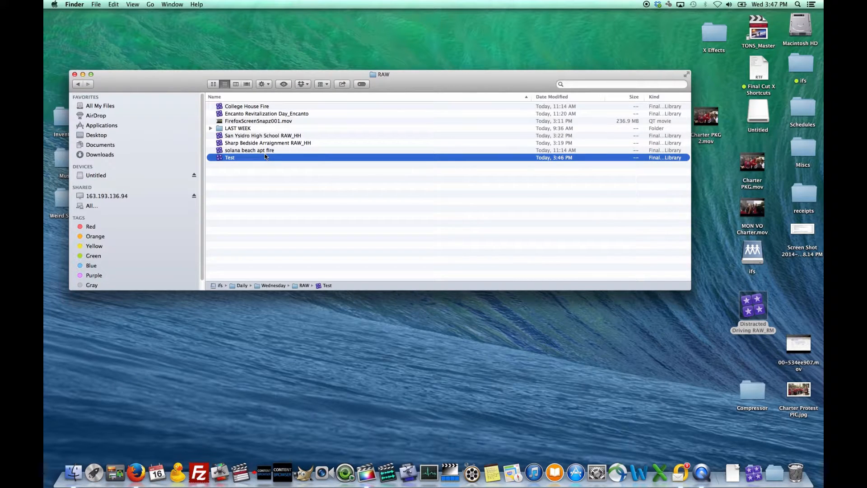
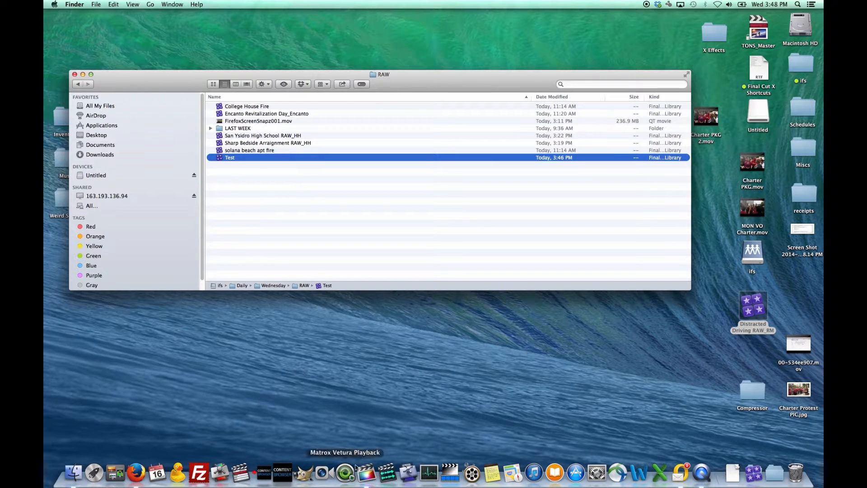
- Switch to Final Cut Pro, open Media Import, and select FirefoxScreenSnapz001.mov in the ifs Daily > Wednesday > RAW folder
left_click(367, 472)
left_click(324, 350)
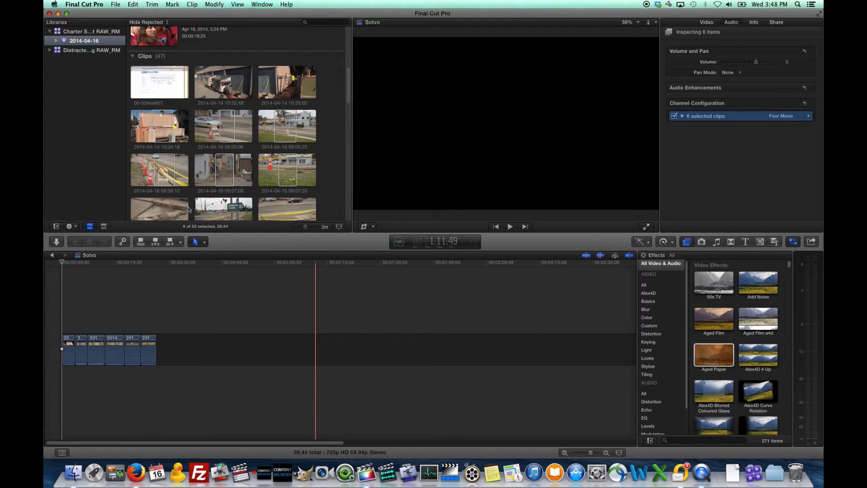
left_click(60, 245)
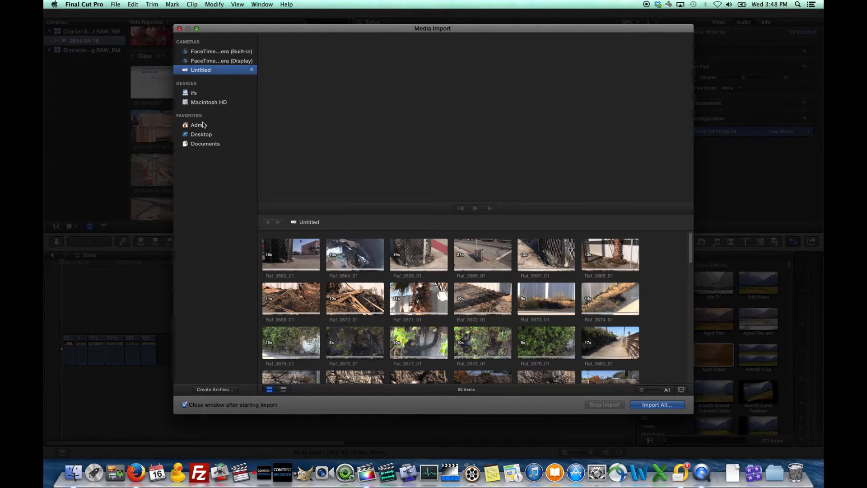
left_click(199, 94)
double_click(291, 282)
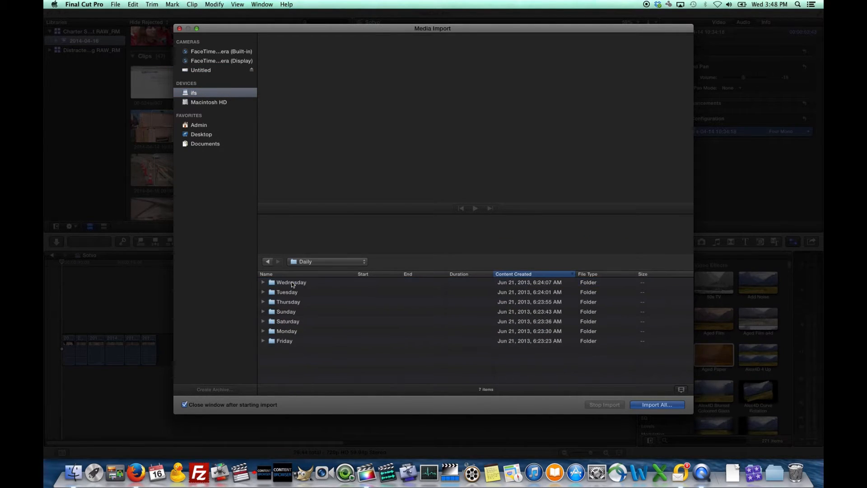
double_click(291, 282)
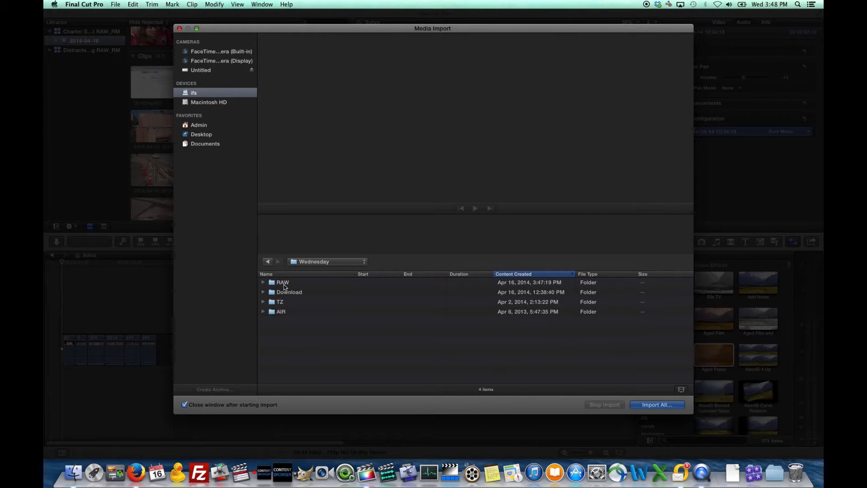
double_click(284, 282)
left_click(288, 313)
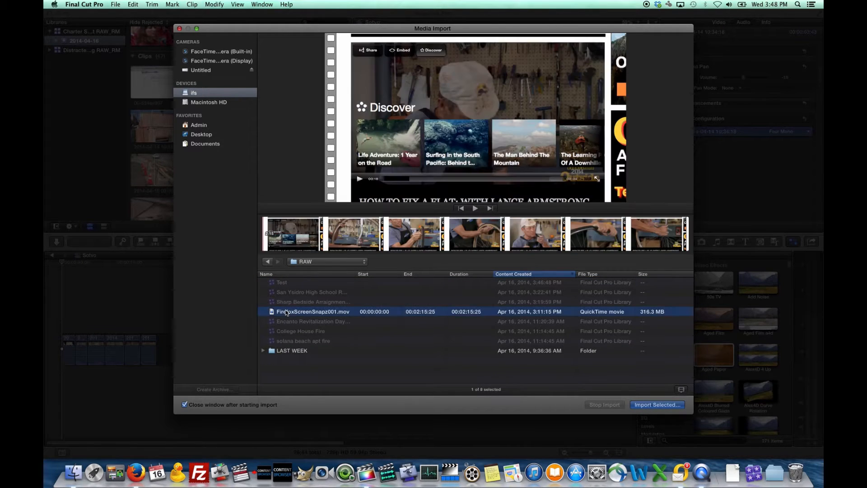
- Preview FirefoxScreenSnapz001.mov before importing, and check which range-marking commands are available for it
left_click(340, 245)
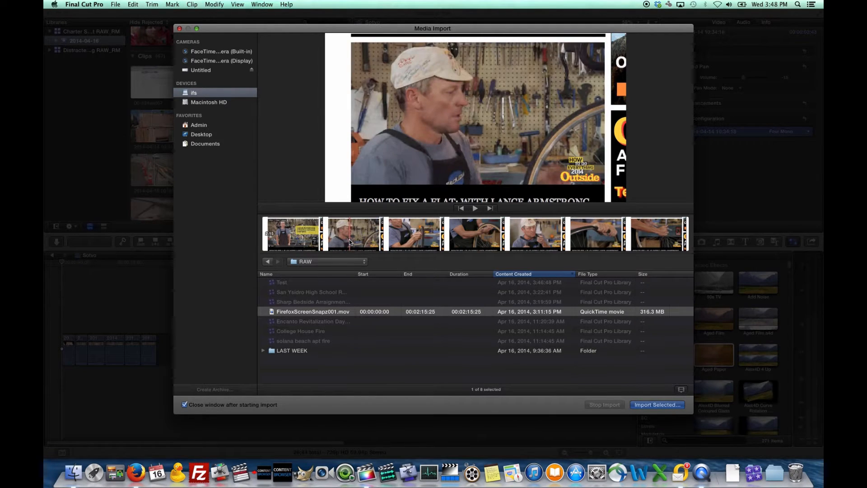
left_click(349, 239)
key("space")
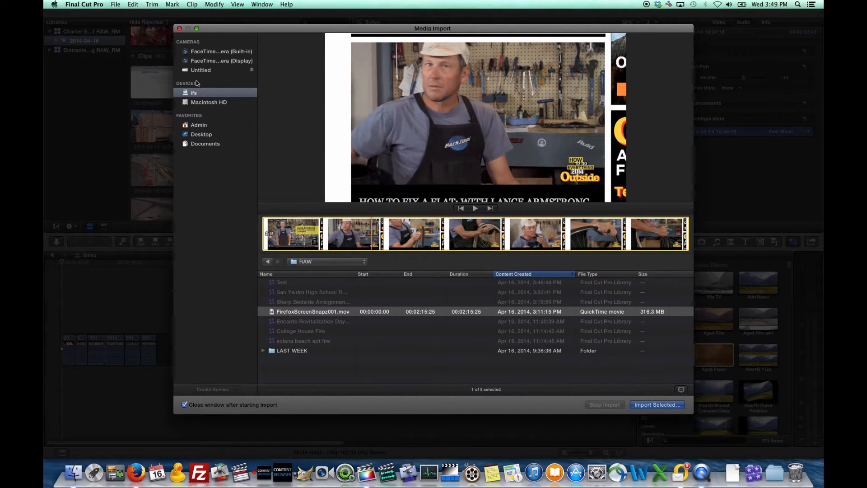
left_click(175, 5)
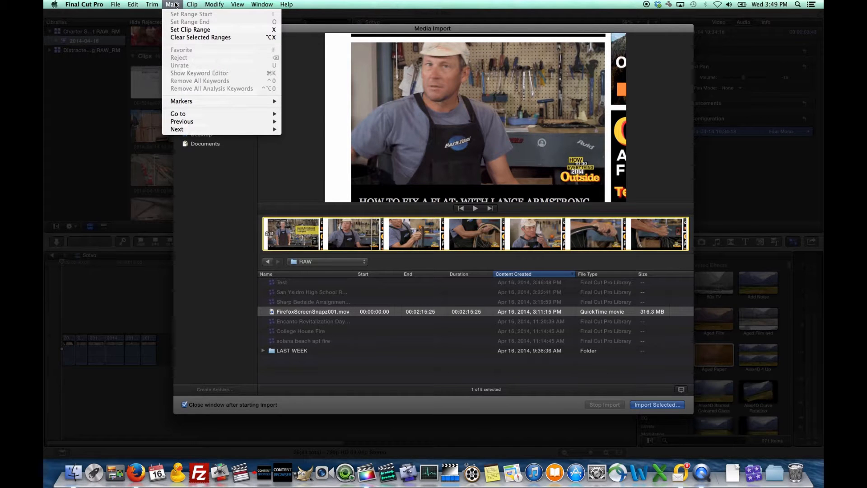
left_click(321, 245)
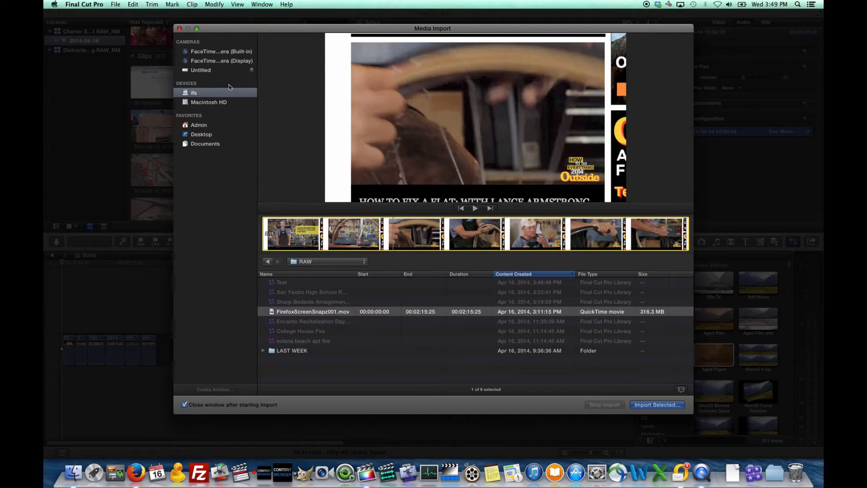
- Mark an import range of about 1 minute 29 seconds in clip Raf_3764_01 on the Untitled camera card
left_click(219, 71)
left_click(295, 294)
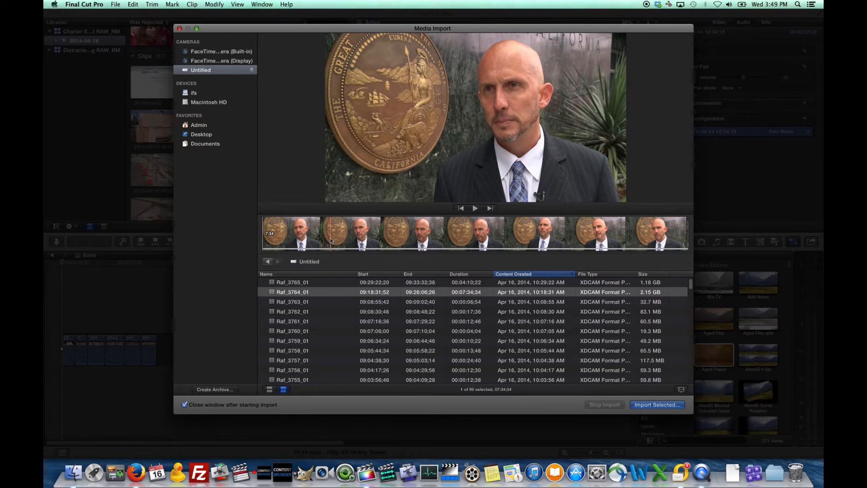
key("i")
key("o")
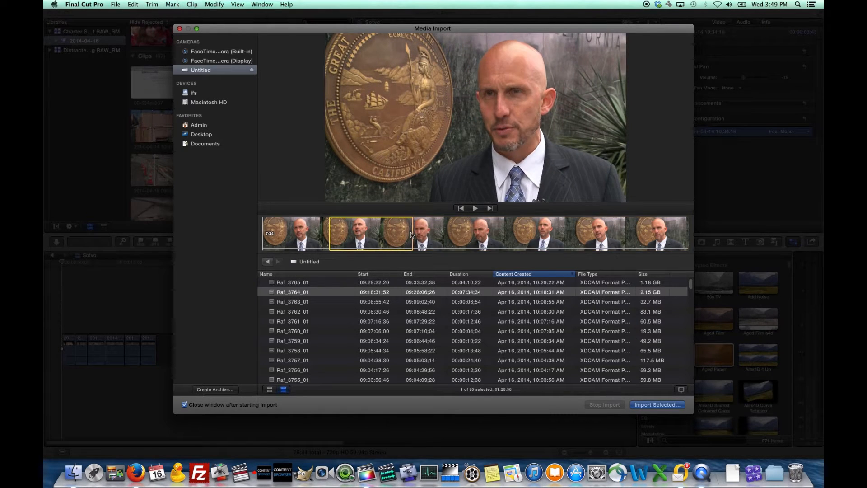
left_click(333, 331)
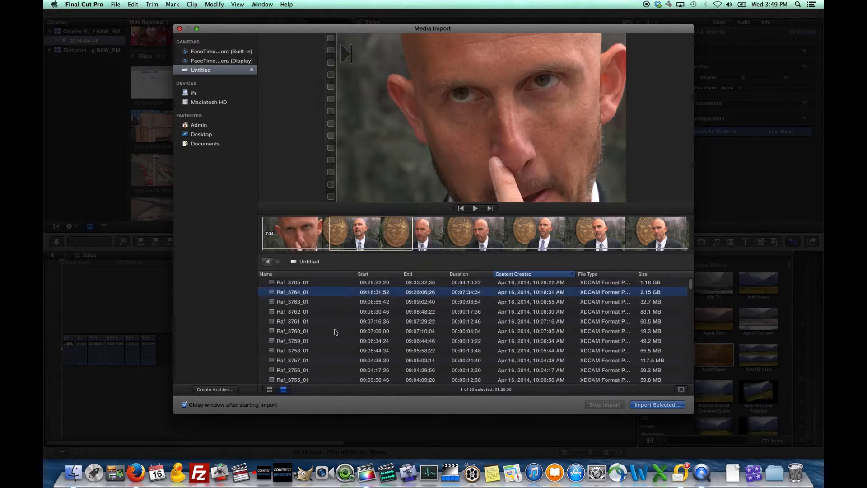
- Preview clip Raf_3765_01, mark an import range of about 13 seconds near its start, and replace it with a later range of about 22 seconds
left_click(305, 282)
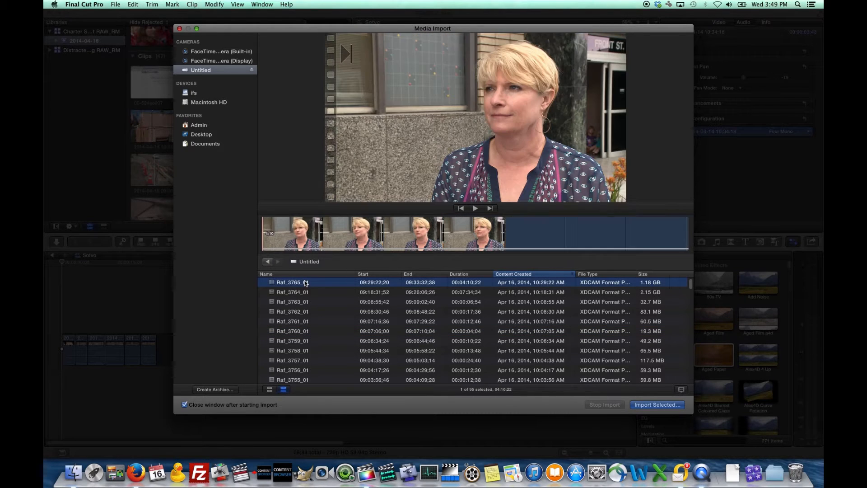
left_click(297, 237)
key("space")
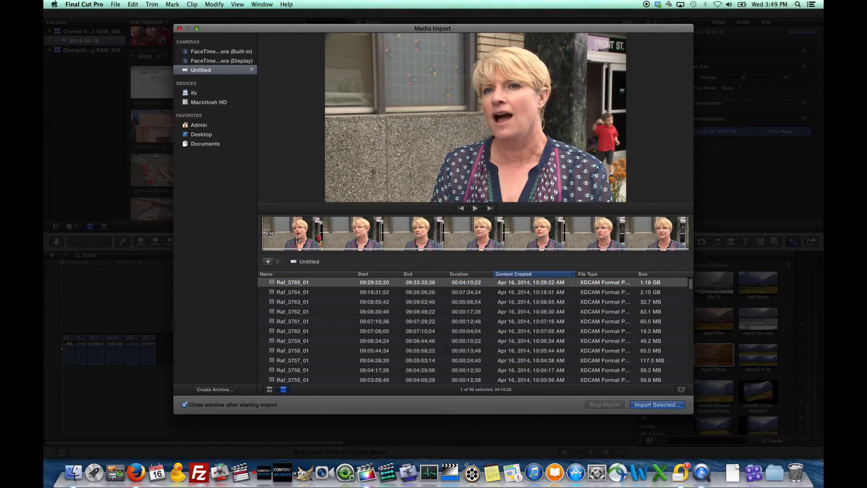
key("i")
key("o")
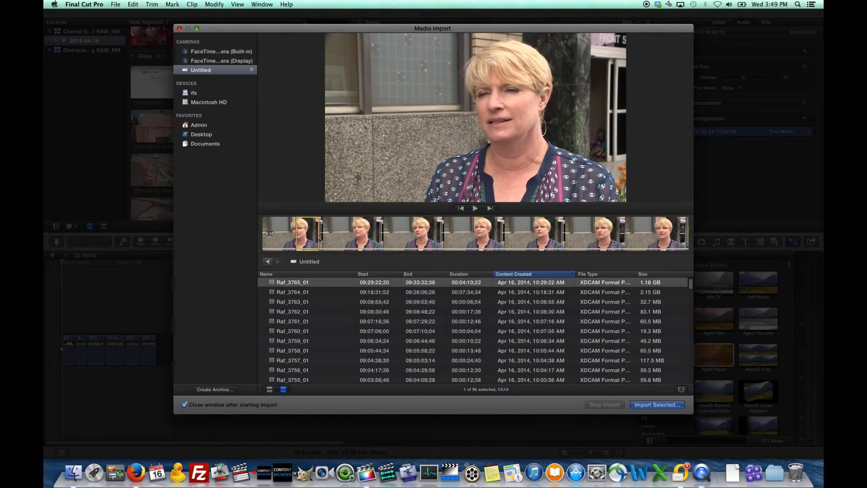
key("i")
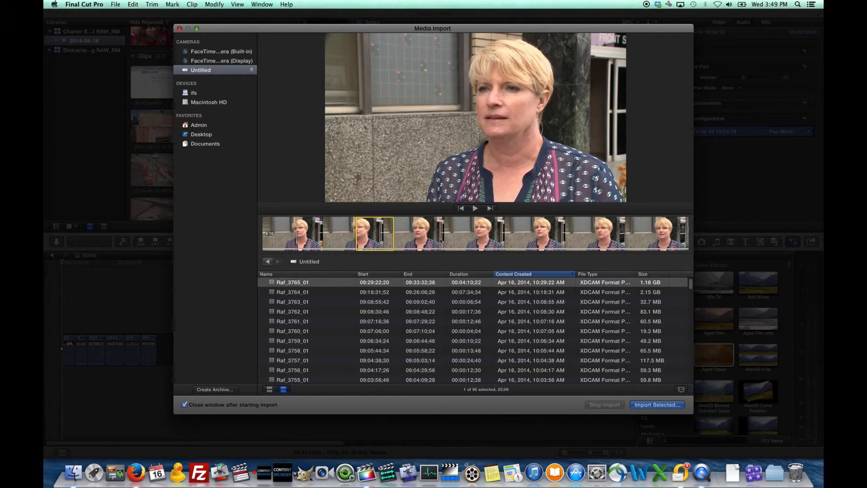
- Mark an import range of about 5 seconds in clip Raf_3765_01, switch to clip Raf_3762_01, and return to Raf_3765_01
key("o")
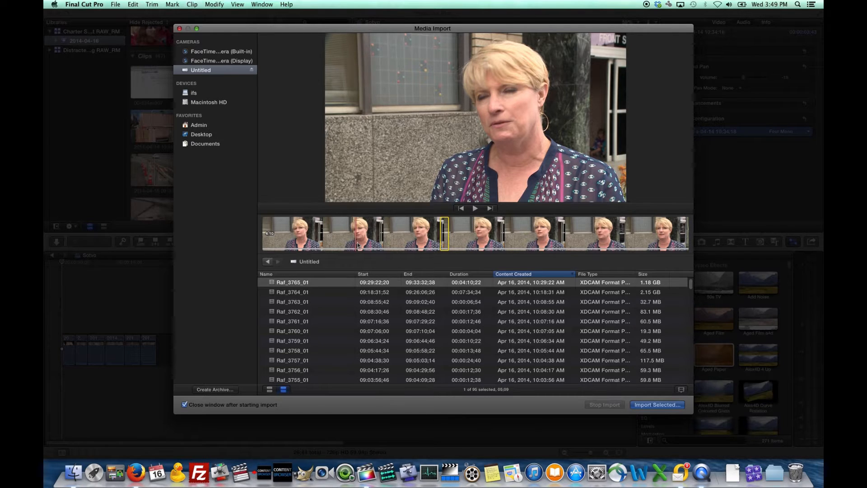
left_click(340, 288)
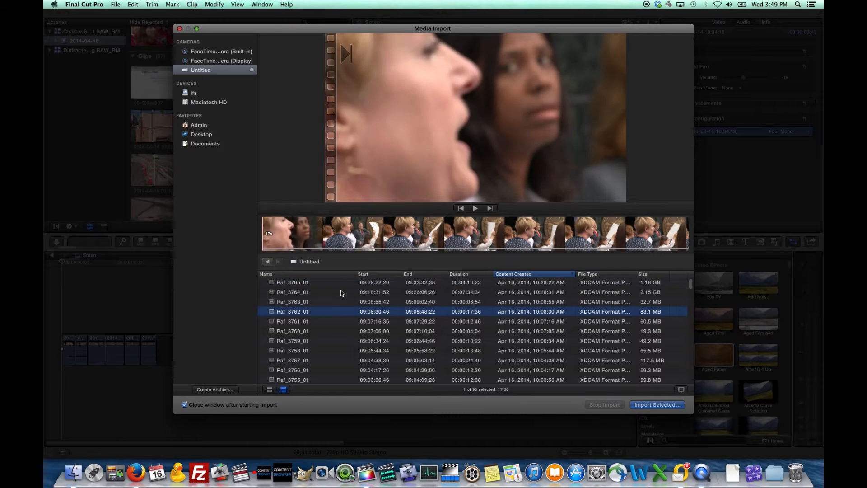
left_click(339, 282)
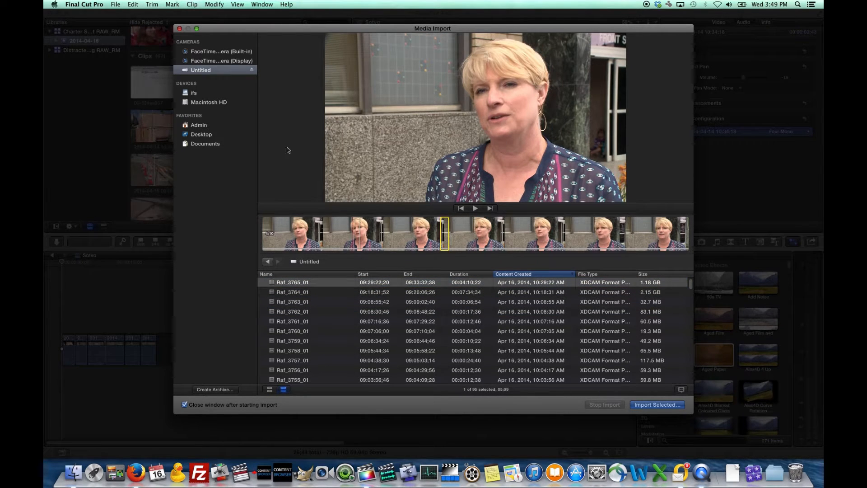
- Clear the marked range on Raf_3765_01 and import the entire clip into the existing 2014-04-16 event
left_click(133, 4)
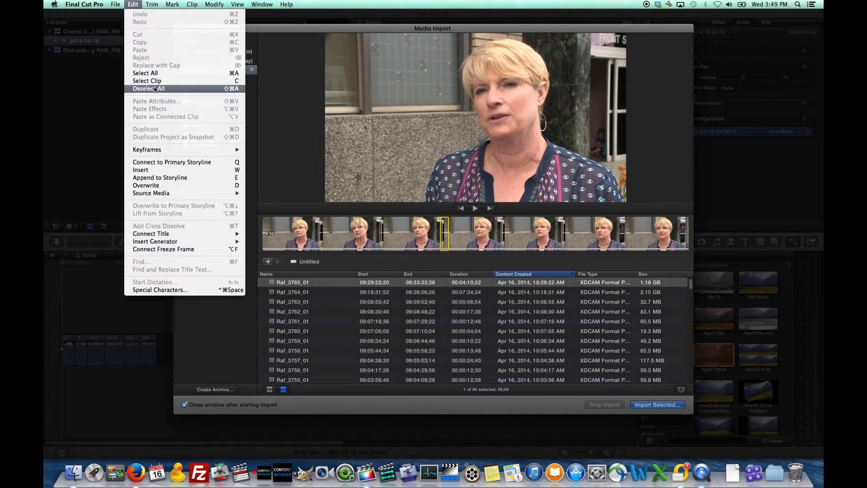
mouse_move(173, 4)
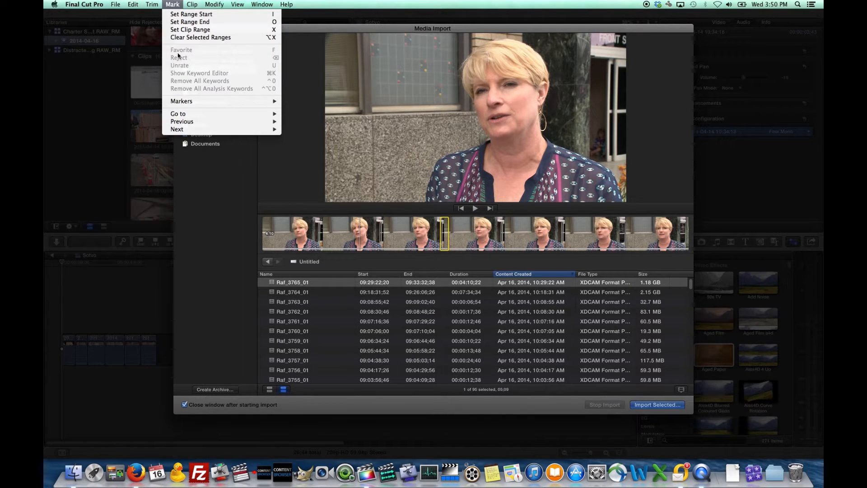
left_click(179, 37)
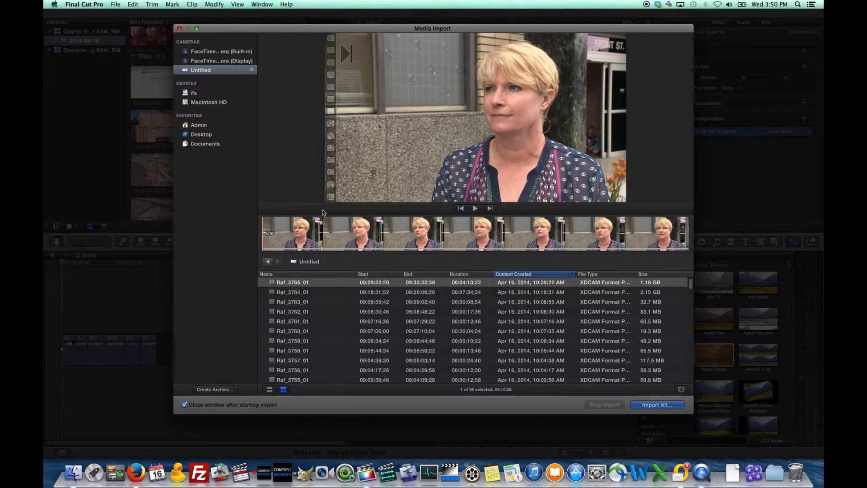
left_click(328, 249)
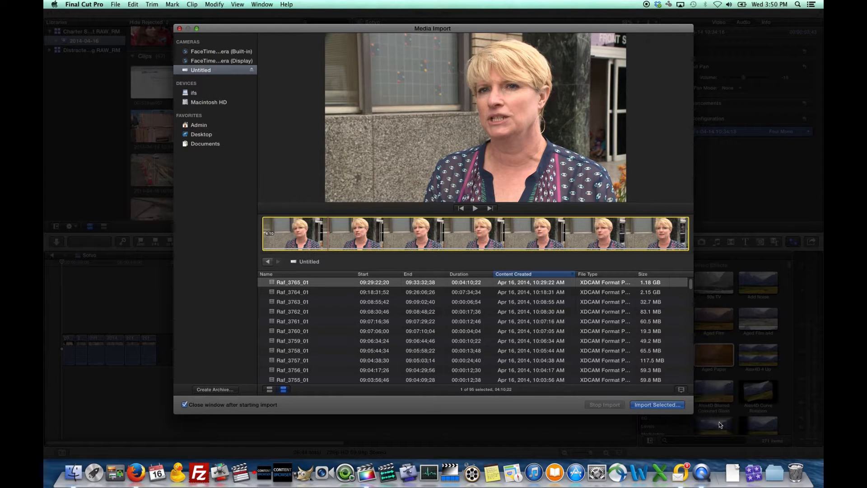
left_click(658, 406)
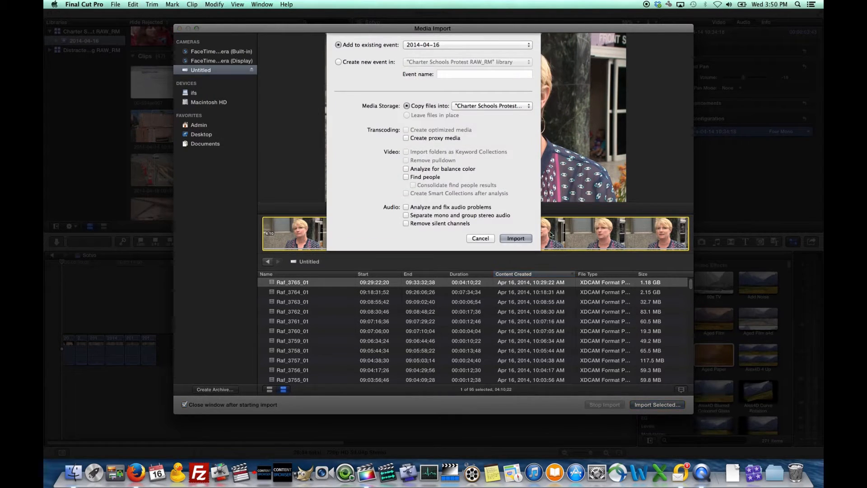
left_click(516, 238)
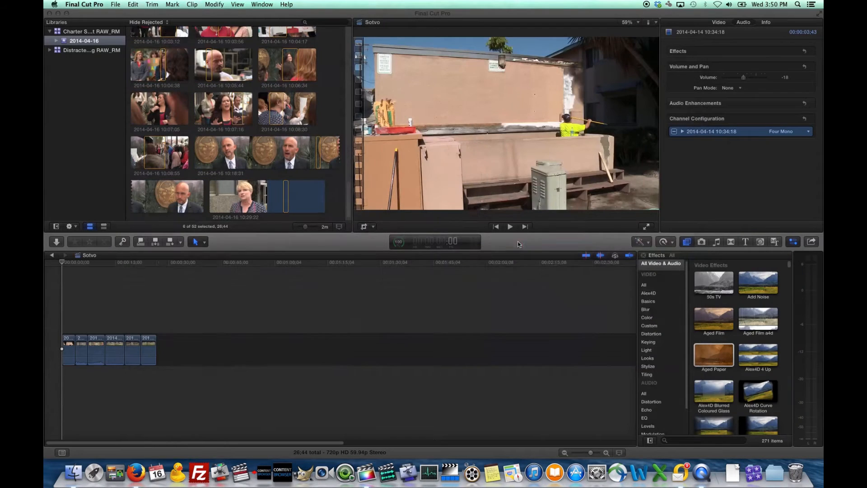
left_click_drag(349, 198, 333, 220)
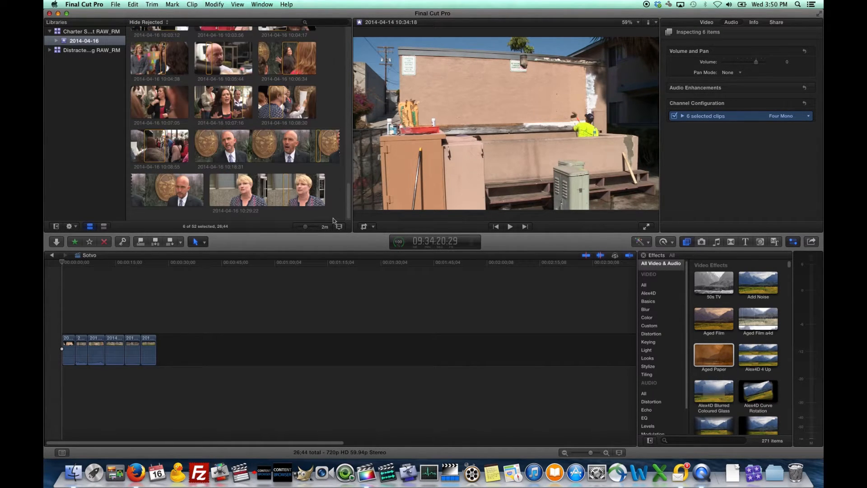
left_click(246, 202)
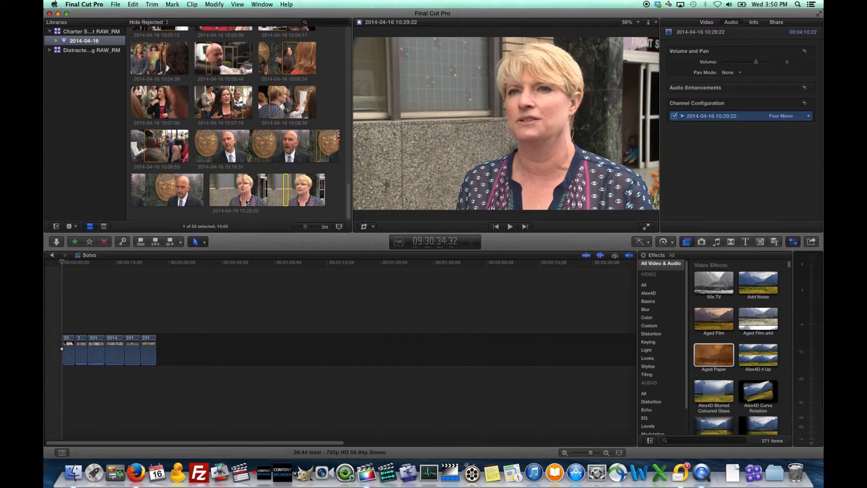
left_click_drag(350, 195, 350, 195)
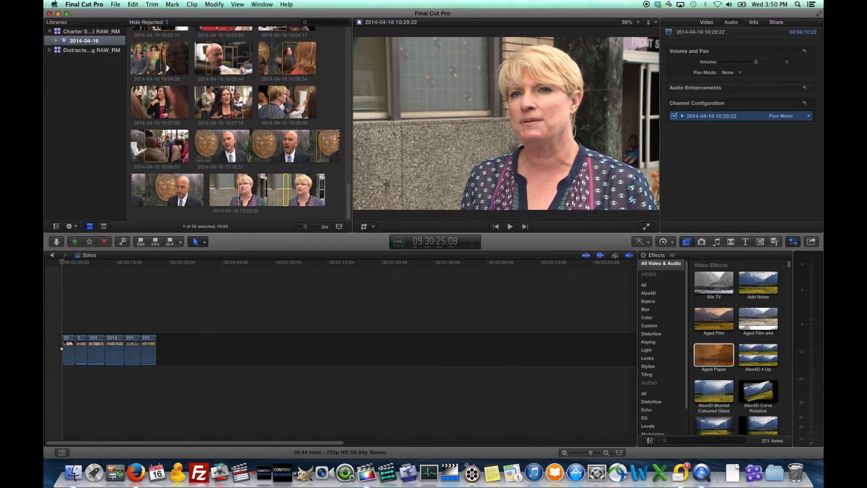
- Create a new project named sound in the 2014-04-16 event
left_click(116, 4)
mouse_move(131, 14)
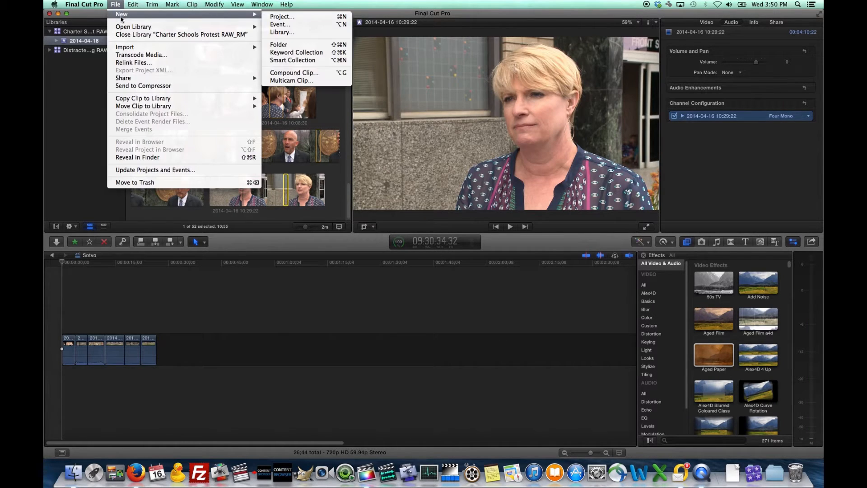
left_click(278, 16)
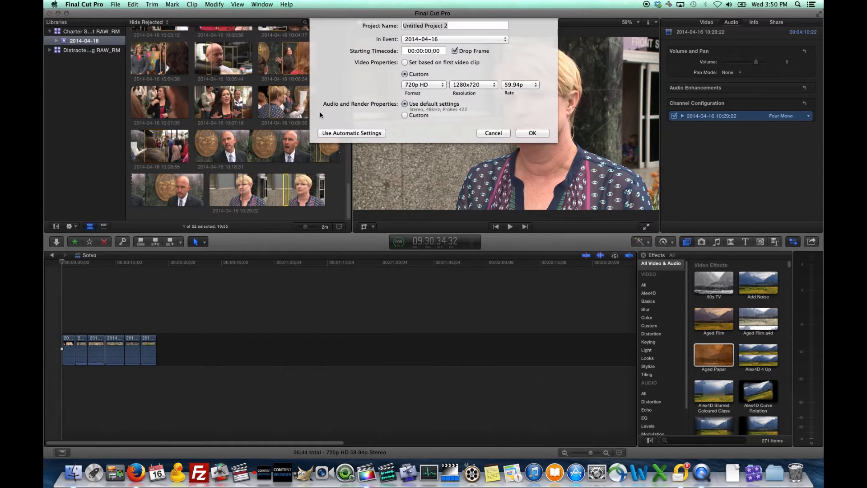
type("sound")
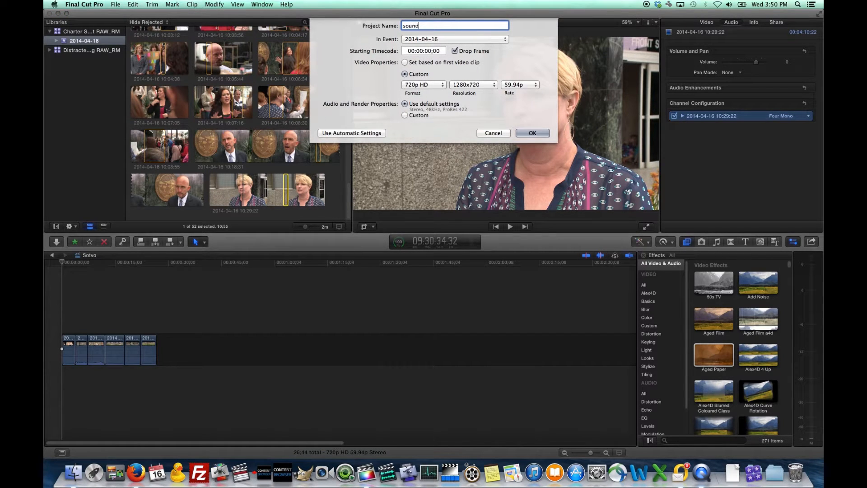
left_click(538, 135)
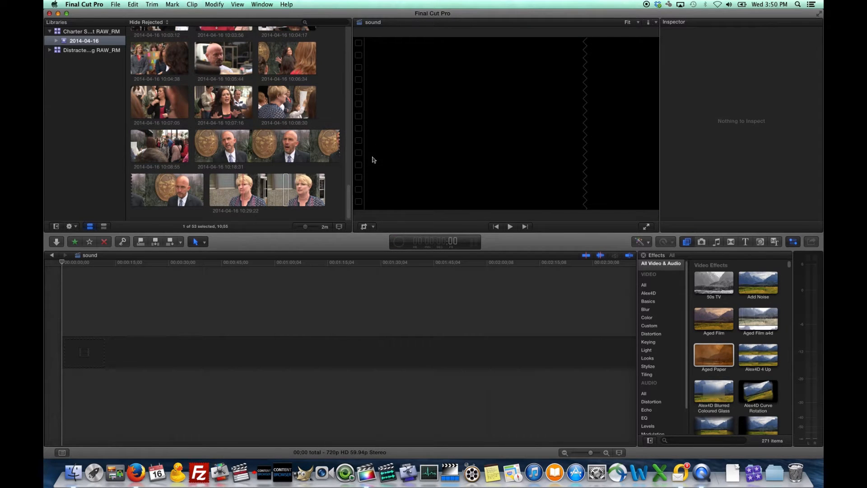
left_click(220, 199)
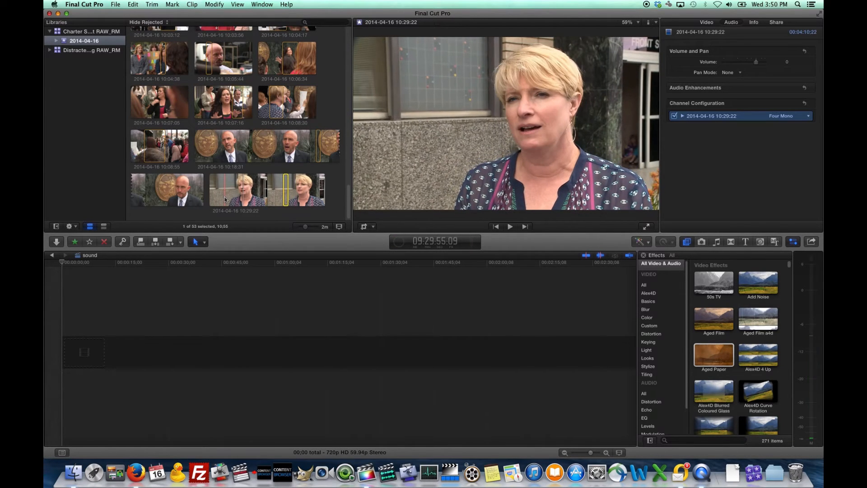
key("i")
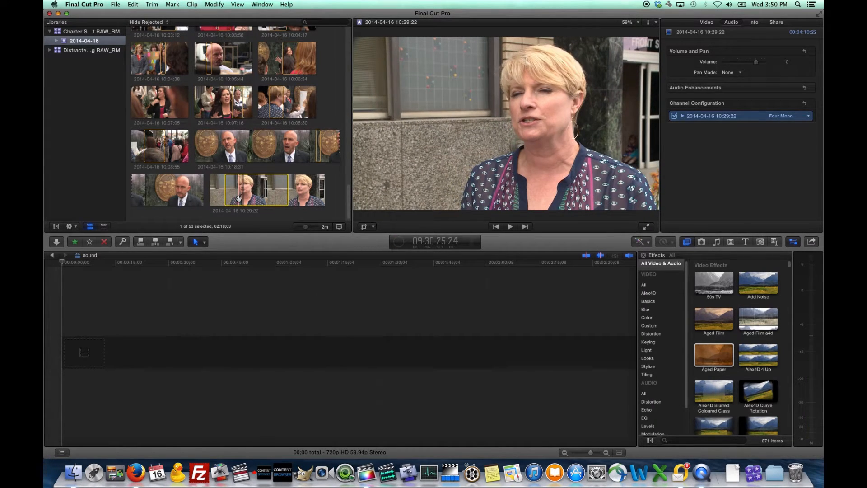
key("e")
key("i")
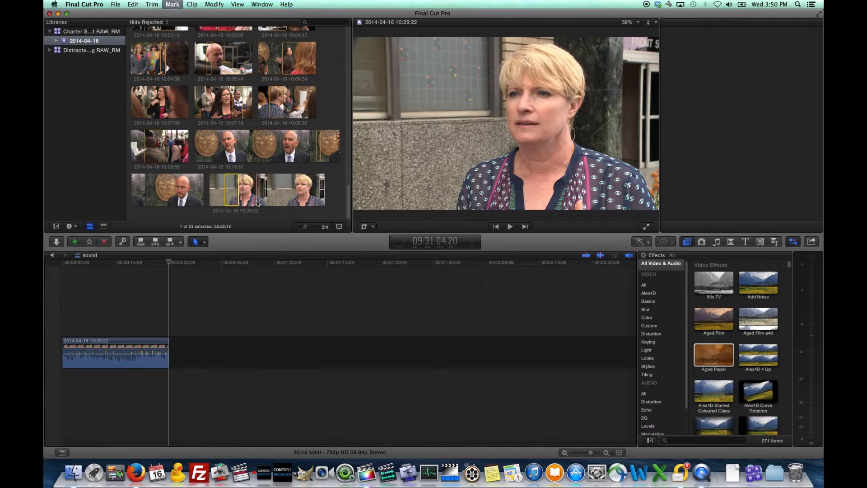
key("i")
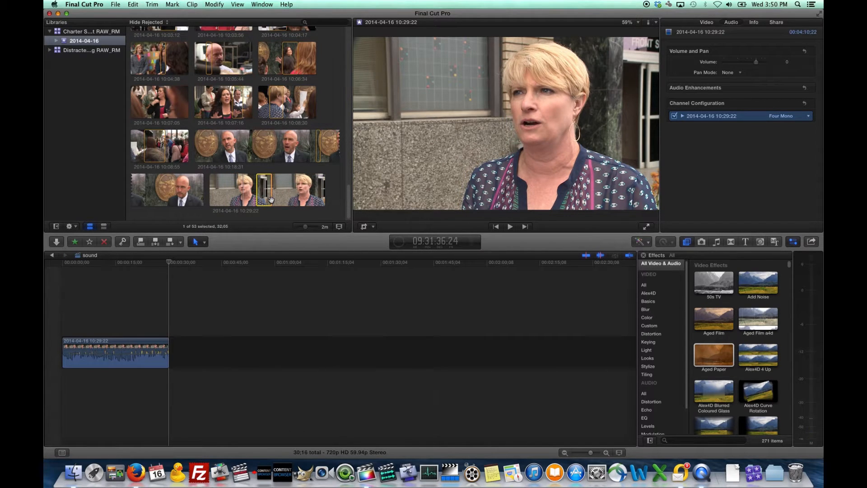
key("e")
left_click_drag(291, 201, 313, 354)
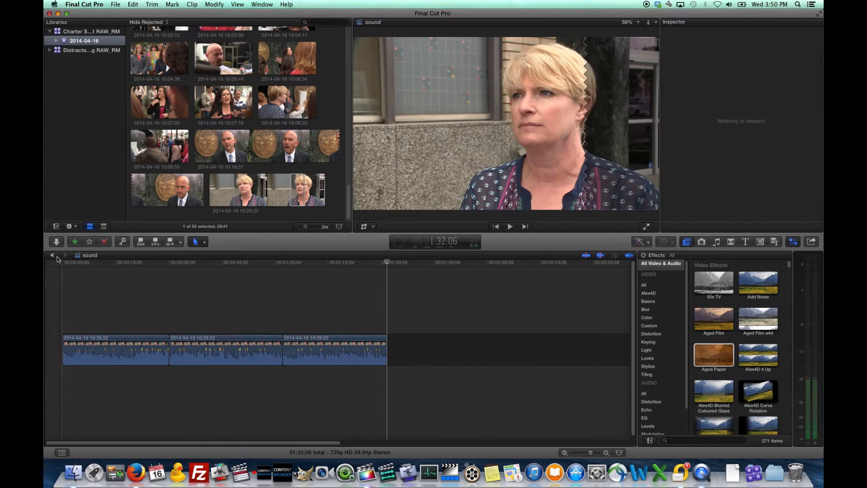
- Create another project named pkg in the 2014-04-16 event
left_click(115, 4)
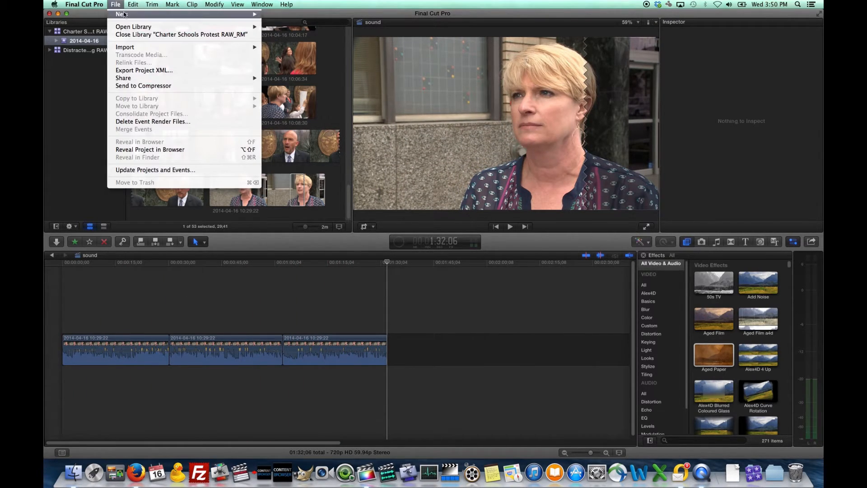
mouse_move(124, 14)
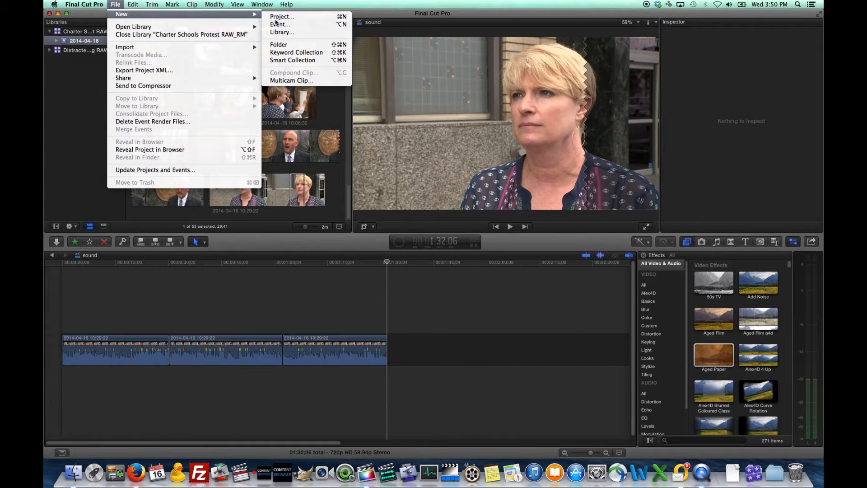
left_click(278, 18)
type("o")
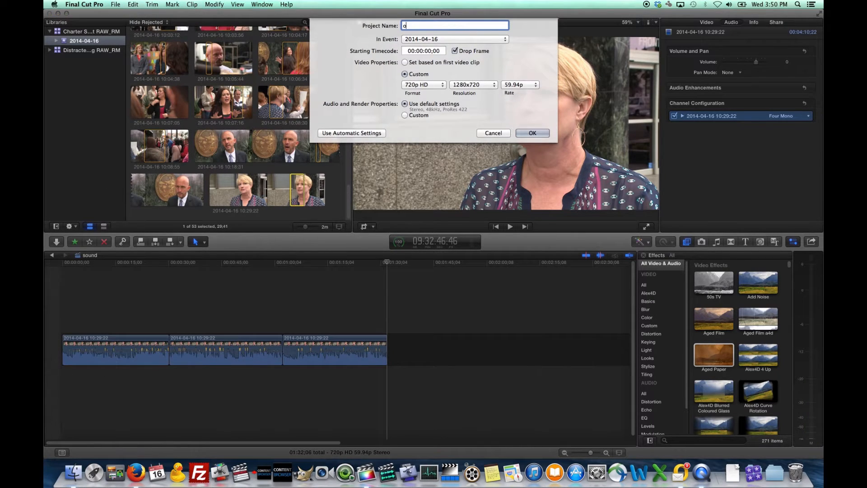
key("BackSpace")
type("pkg")
key("Return")
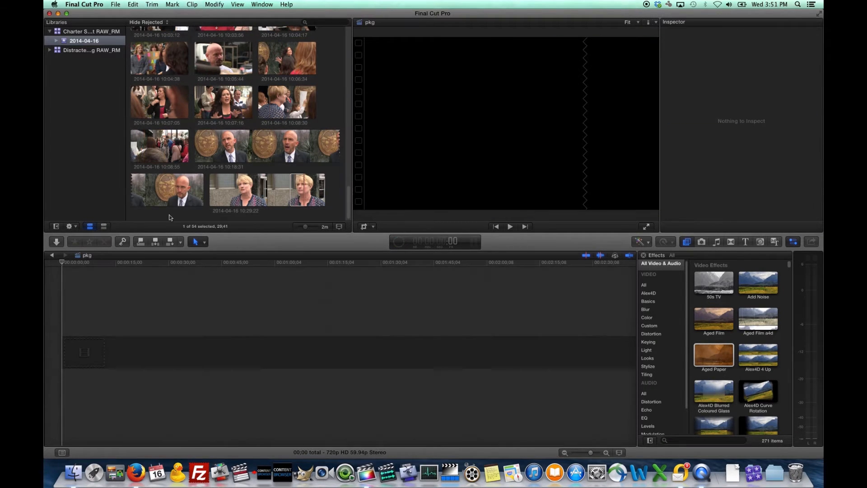
- Return to the sound project and combine its three timeline clips into a compound clip named sound Clip in the 2014-04-16 event
left_click(52, 256)
left_click(65, 256)
left_click(52, 256)
left_click(109, 341)
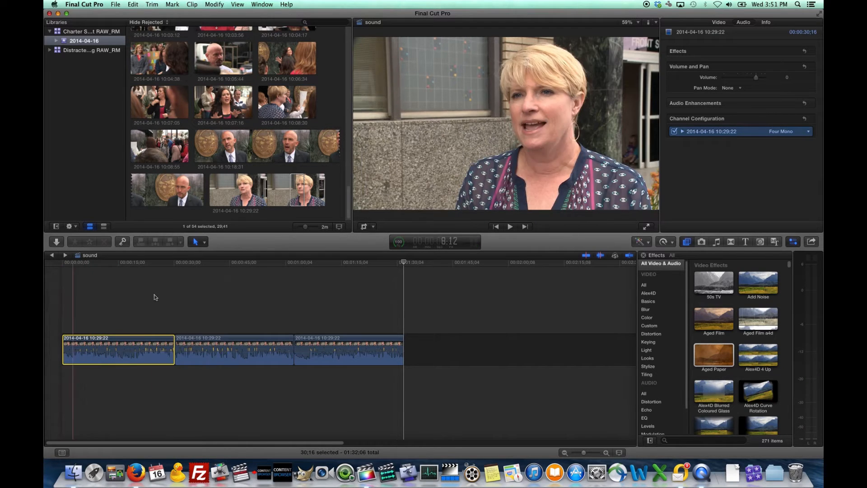
left_click_drag(400, 405, 90, 310)
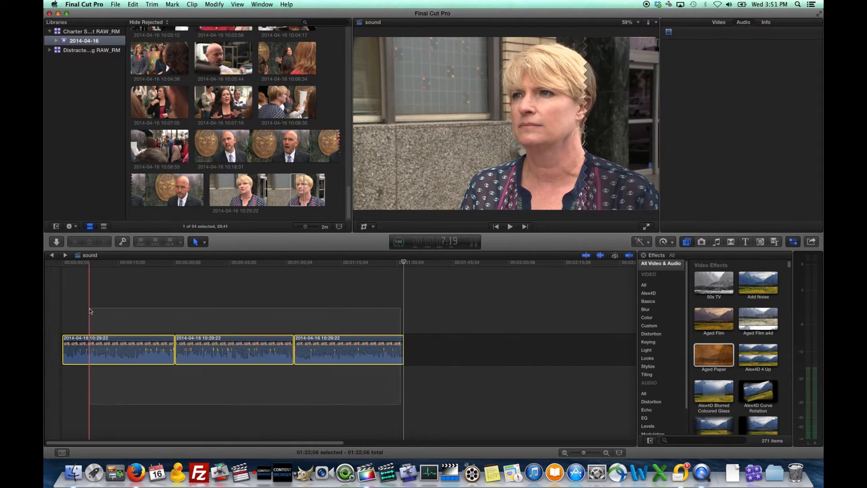
right_click(130, 343)
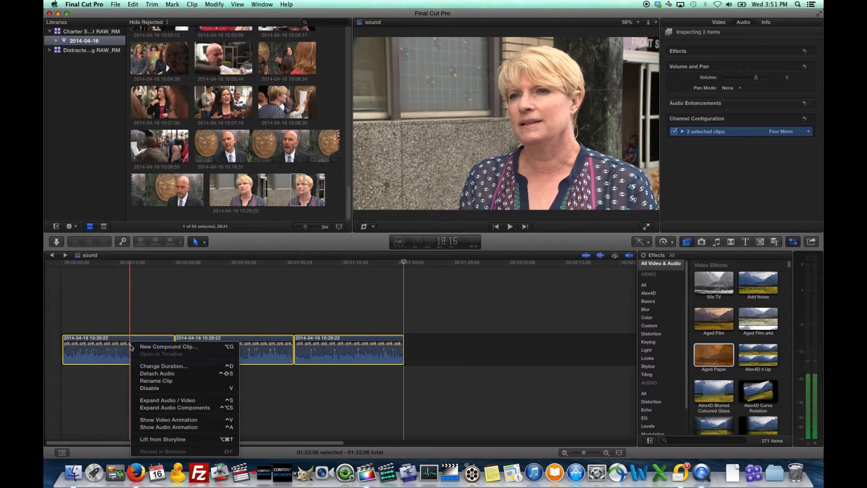
left_click(157, 347)
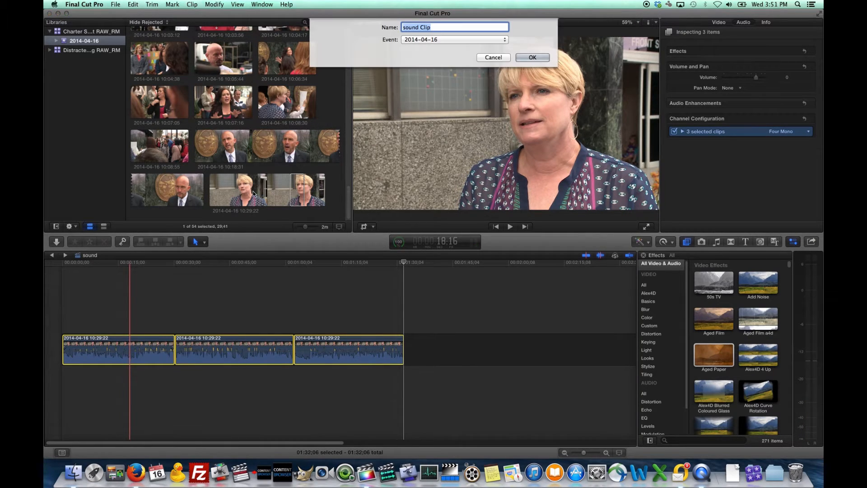
left_click(527, 58)
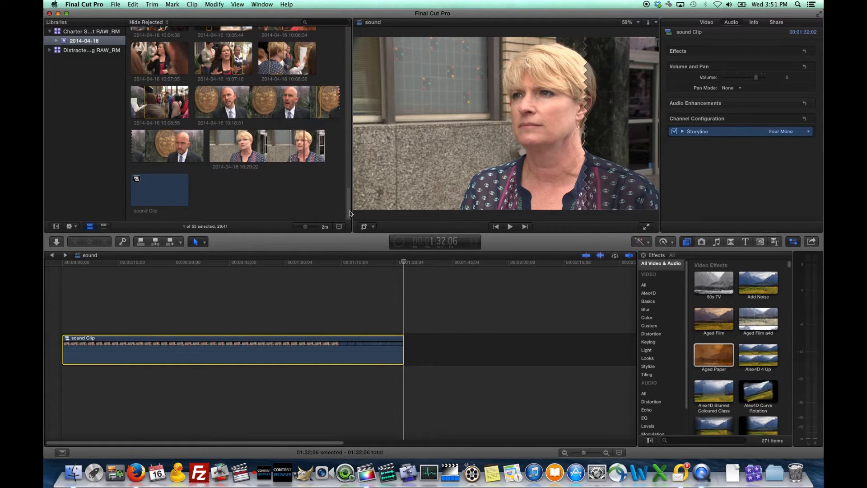
- Switch back to the pkg project's timeline and preview the compound clip sound Clip among the event's clips
left_click(65, 256)
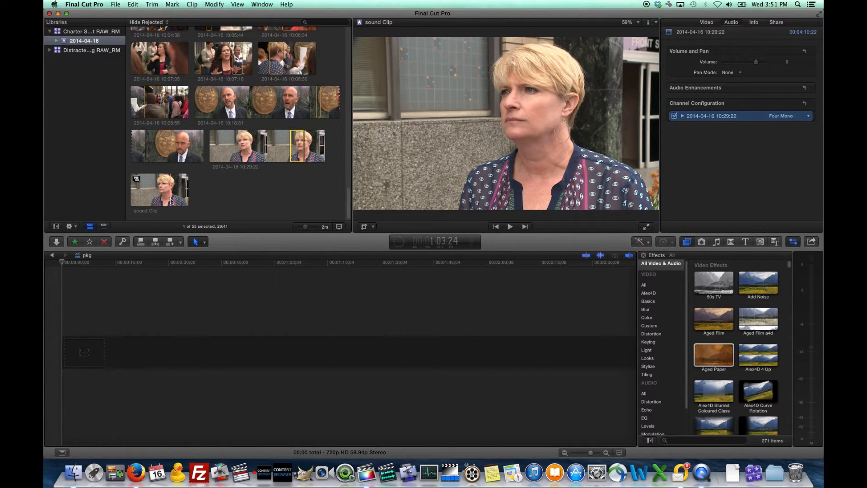
left_click(54, 257)
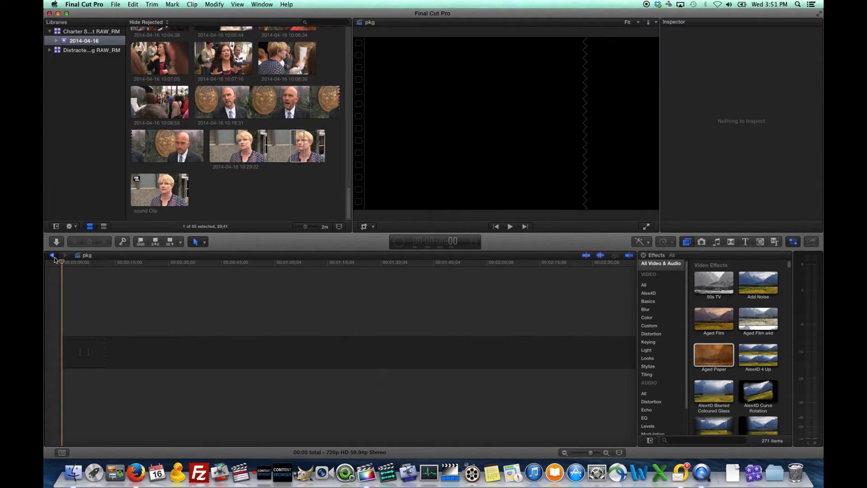
left_click(63, 257)
left_click(144, 196)
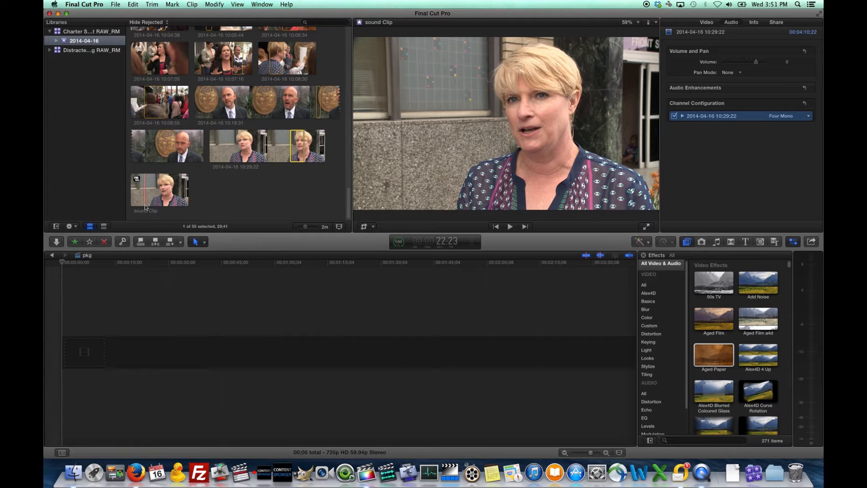
left_click(87, 190)
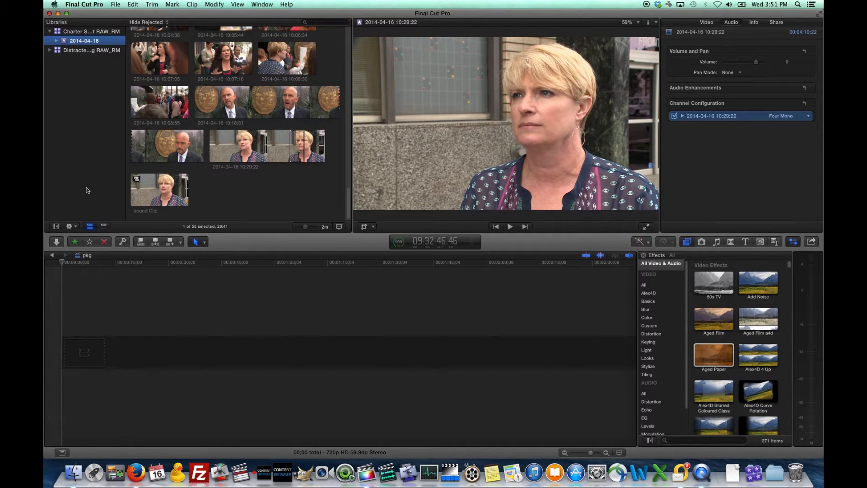
- Hide Final Cut Pro to bring up the RAW folder in Finder
key("super+h")
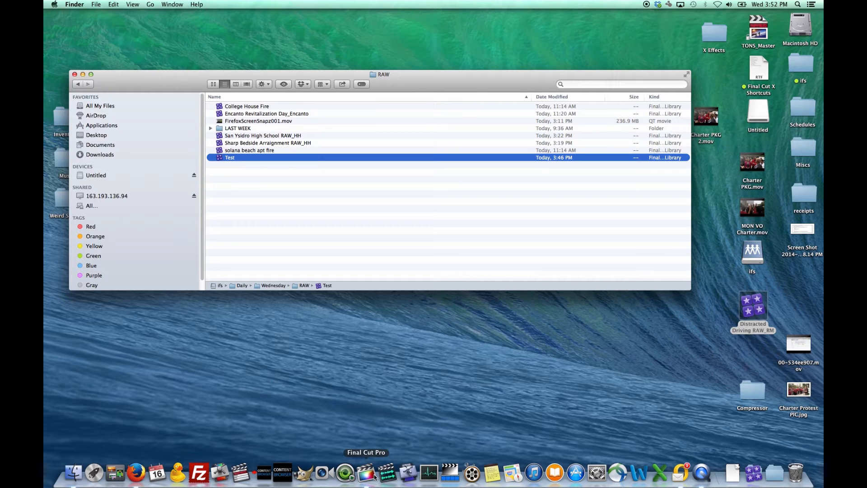
- Open the desktop screenshot with the Final Cut Pro X preference reset instructions and locate Preferences.zip in the Miscs folder, closing that folder when done
left_click(803, 234)
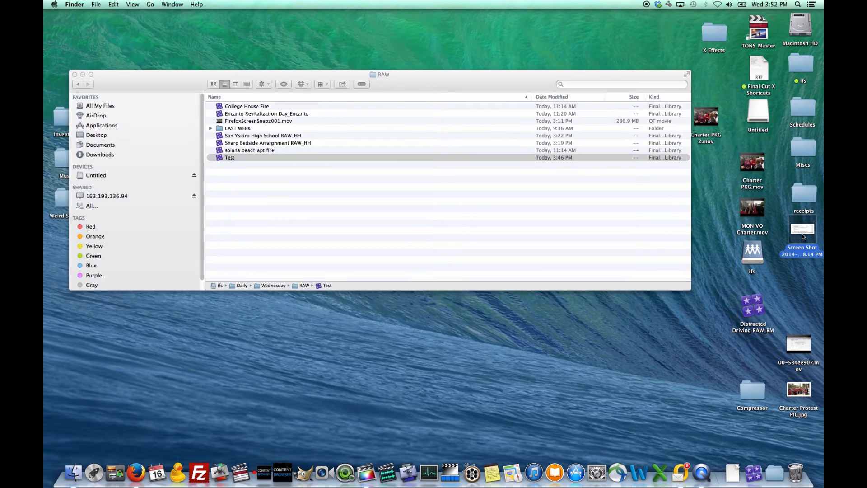
double_click(803, 234)
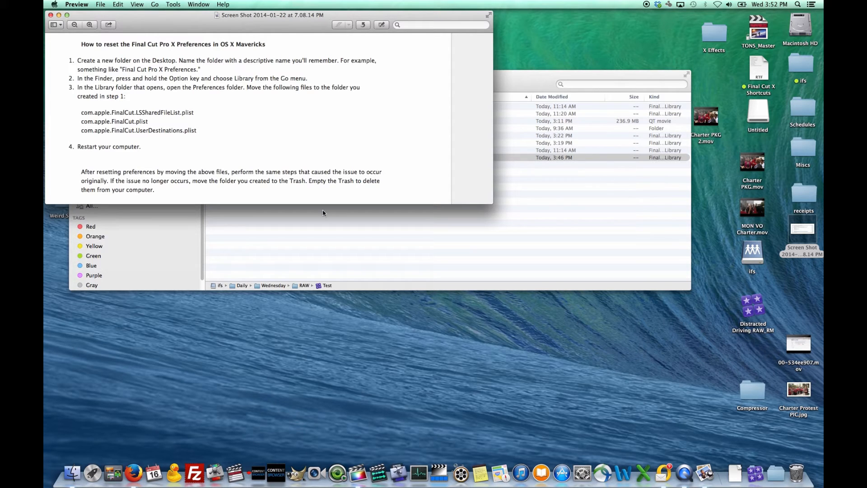
double_click(803, 152)
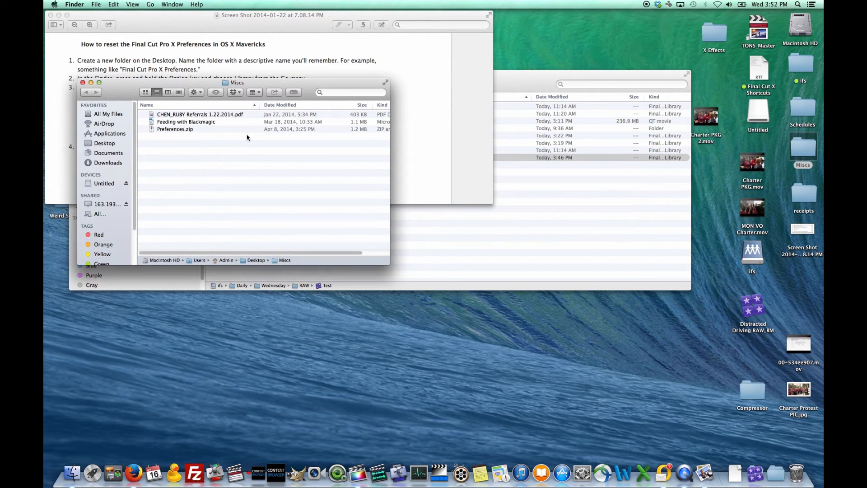
left_click(159, 131)
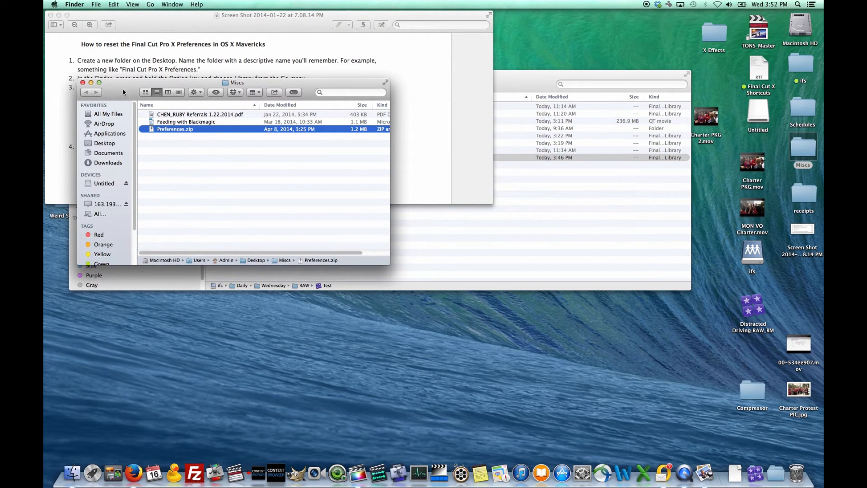
left_click(83, 83)
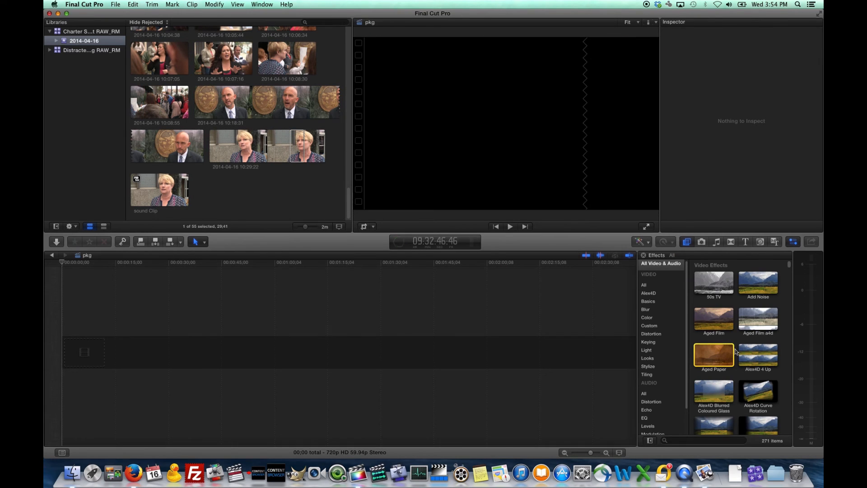
left_click(664, 309)
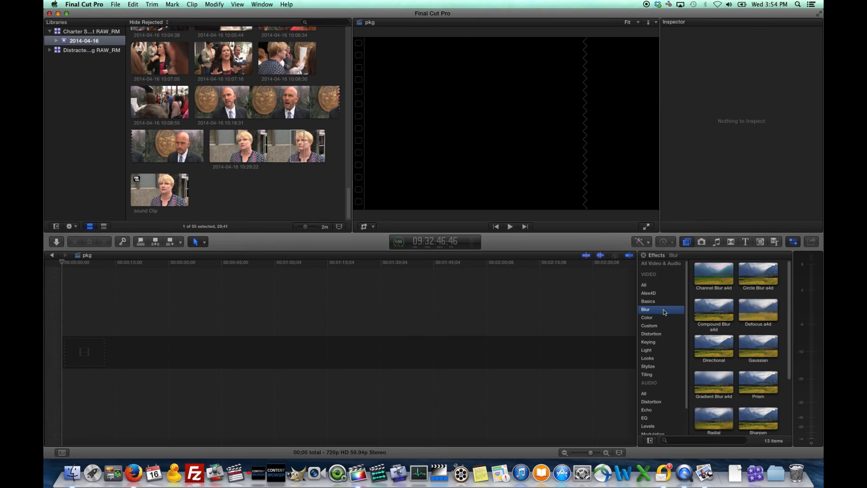
left_click(711, 317)
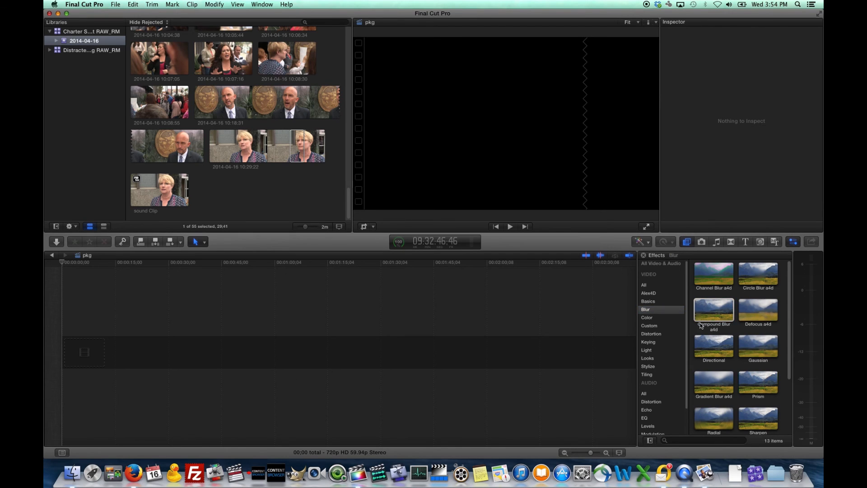
left_click(310, 155)
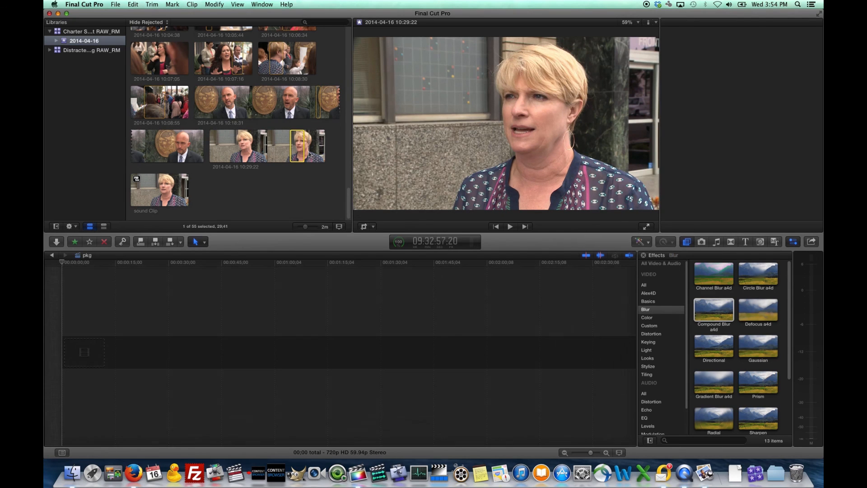